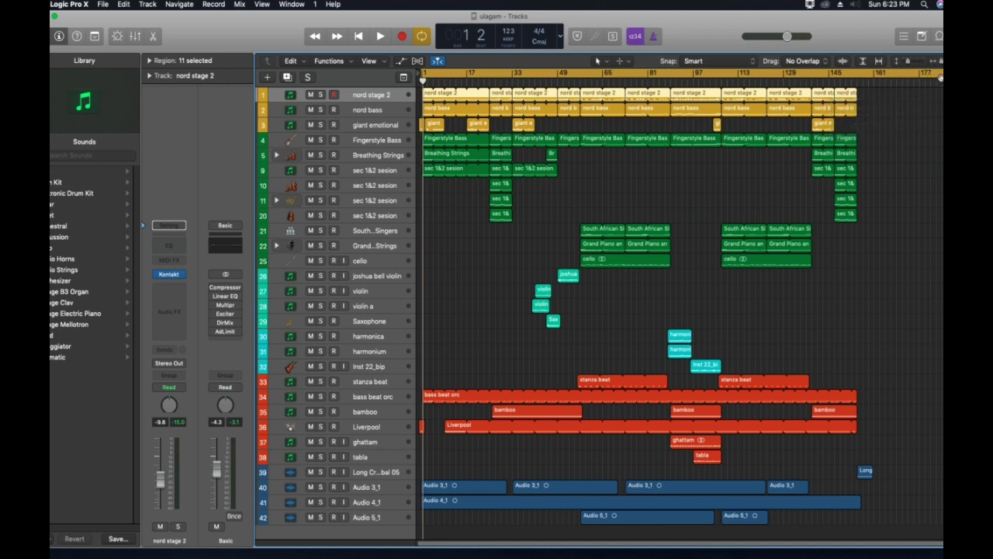
Shorten the cycle range to the opening bars of the song and play the full arrangement
drag(942, 73, 445, 184)
key(space)
key(space)
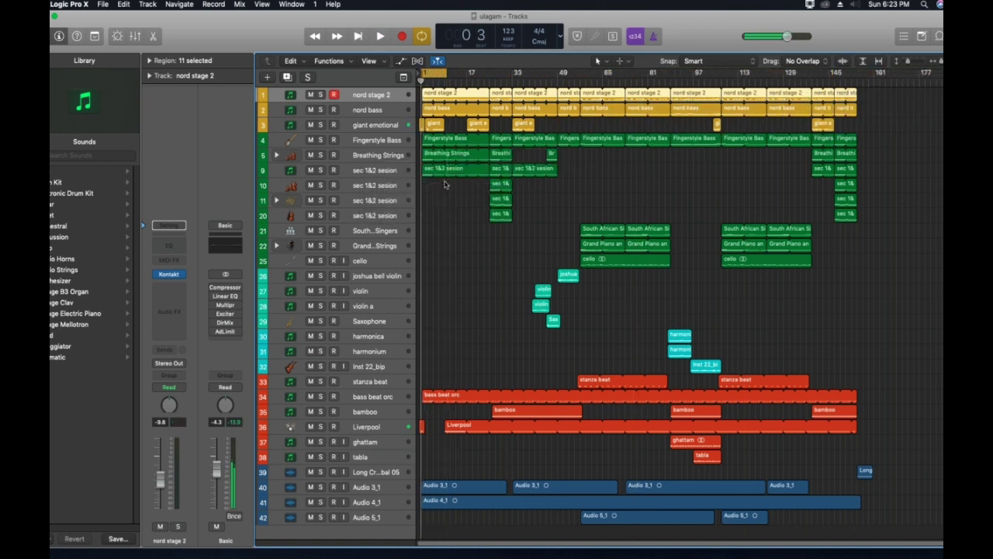
key(space)
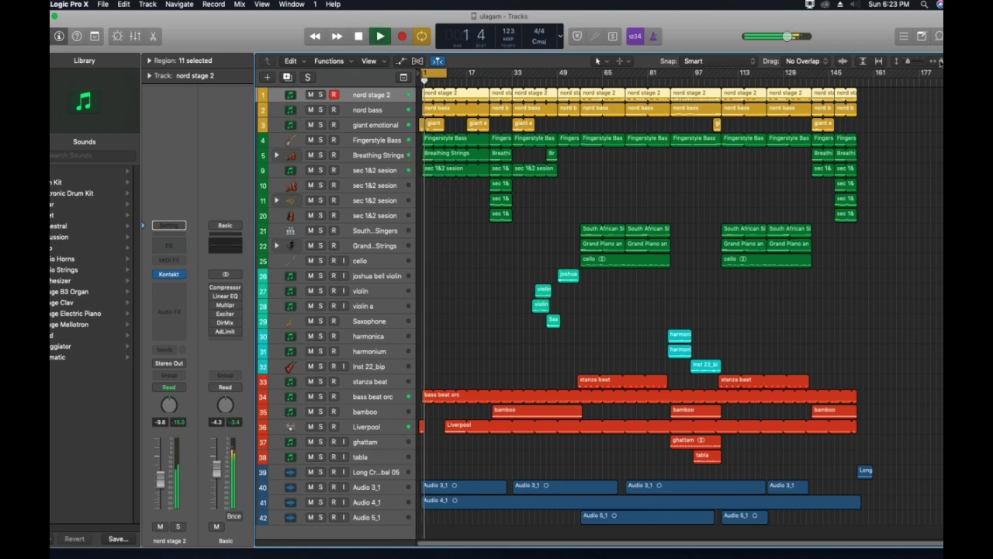
Trim the cycle range to end at bar 9 and deselect all regions
key(super+Right)
key(super+Right)
key(super+Right)
scroll(555, 269, down, 1)
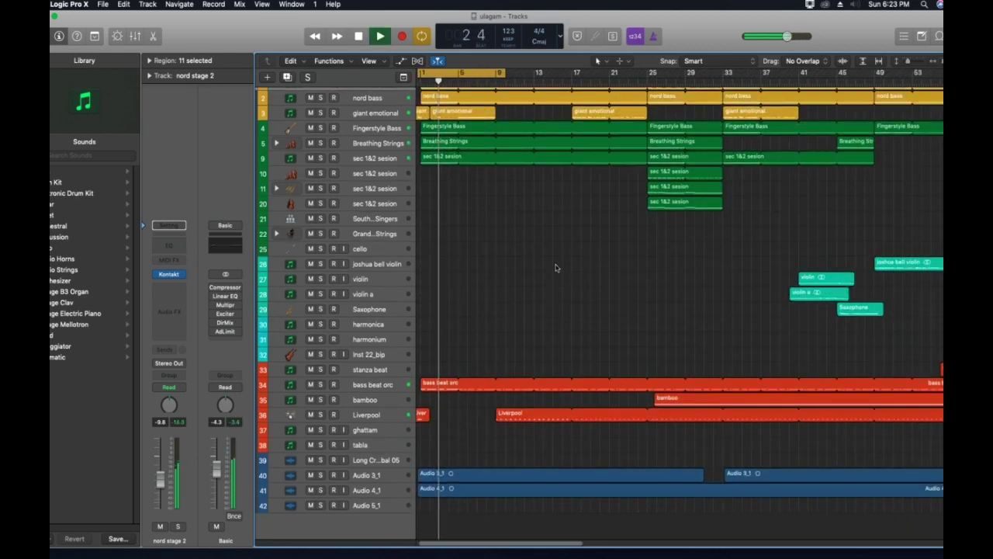
scroll(557, 268, up, 1)
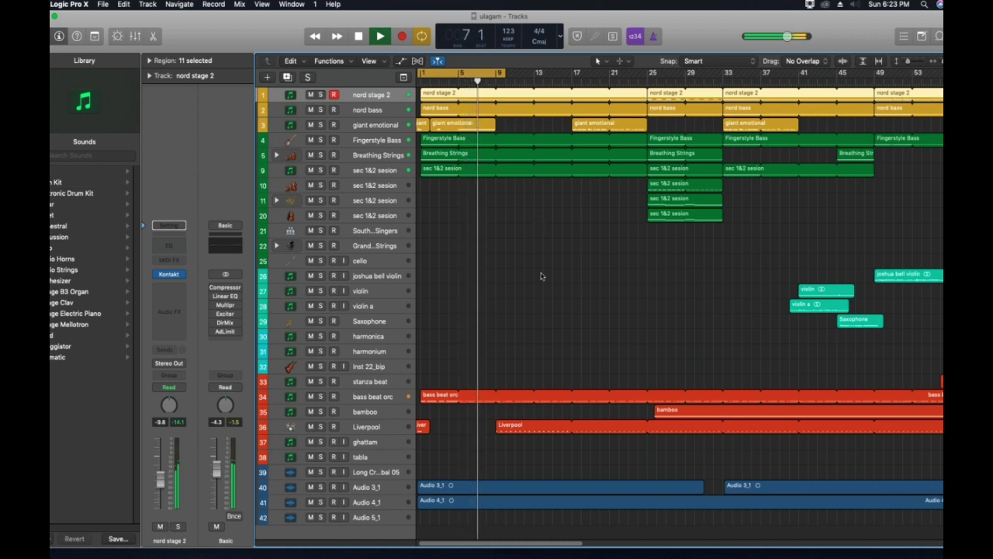
drag(505, 78, 496, 77)
click(541, 205)
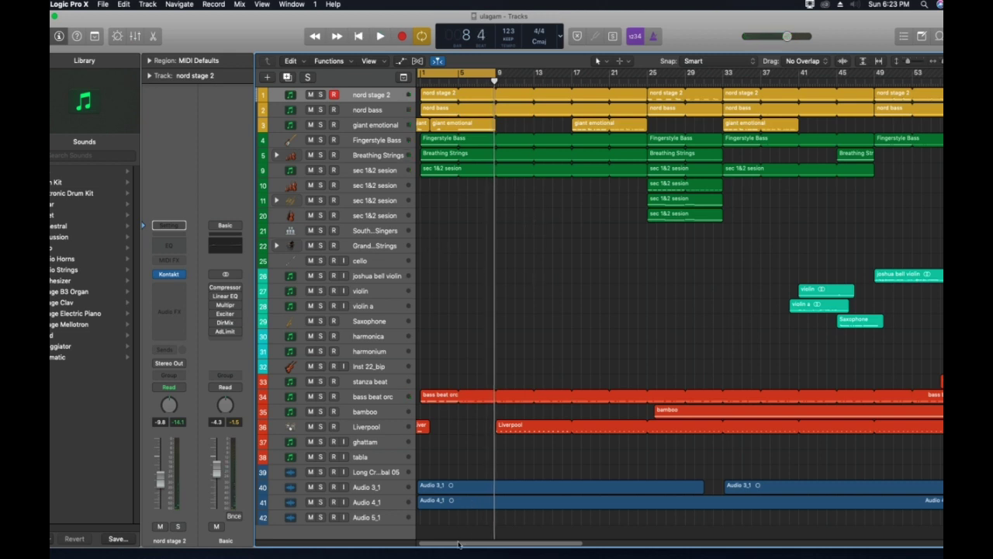
Play the nord stage 2 track soloed from the start, and return to the full mix before stopping
drag(458, 543, 449, 543)
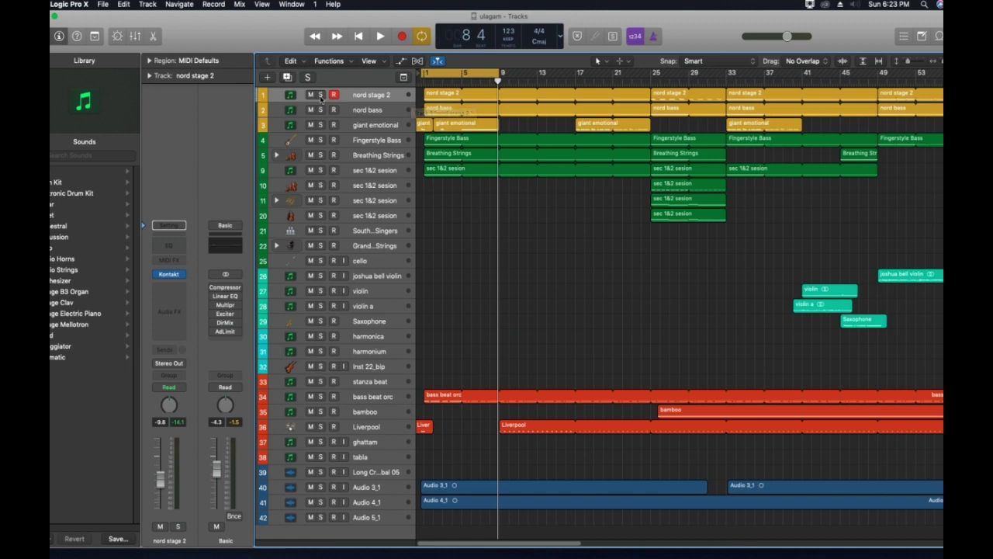
click(320, 95)
key(Return)
key(space)
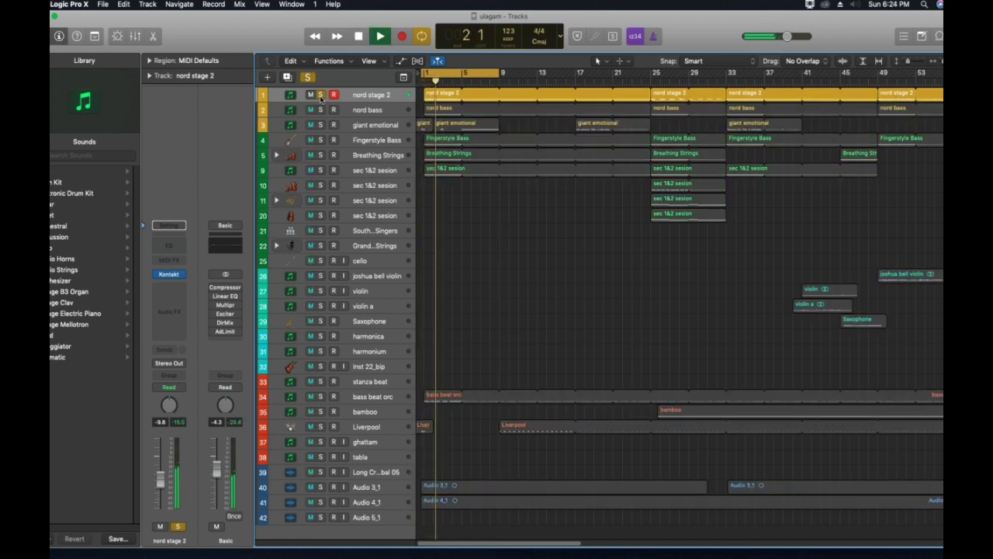
click(320, 94)
key(space)
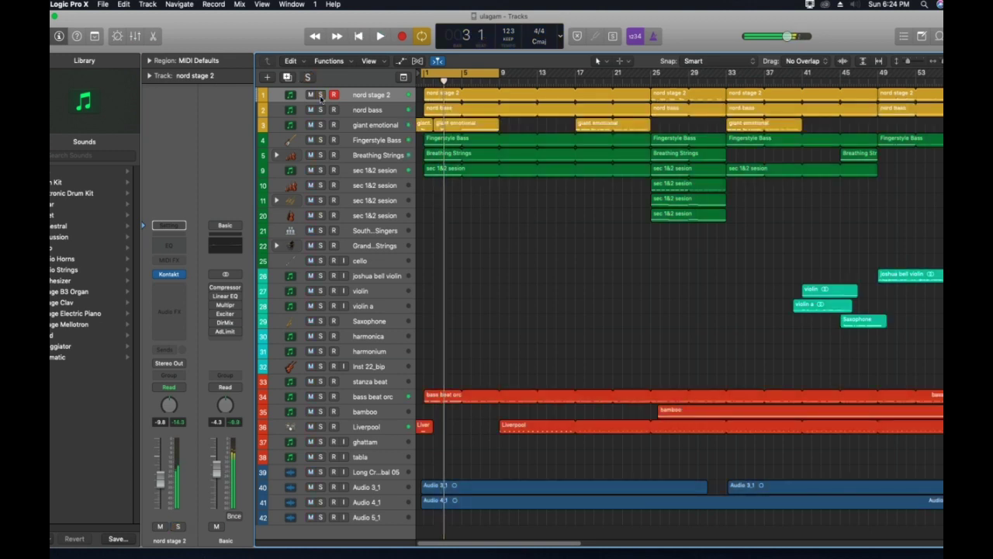
Play the nord stage 2 track soloed, add nord bass to the solo, and clear both solos after listening
click(321, 95)
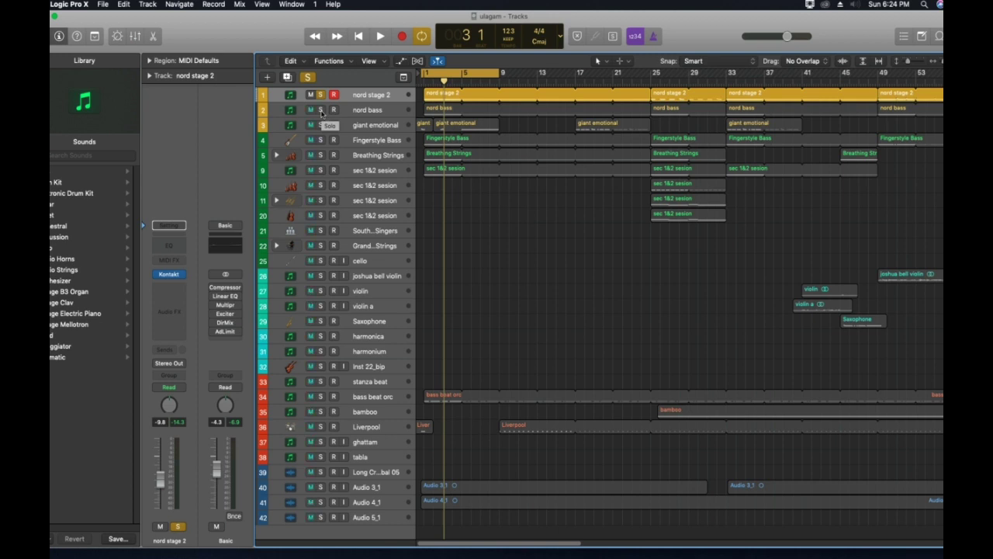
key(space)
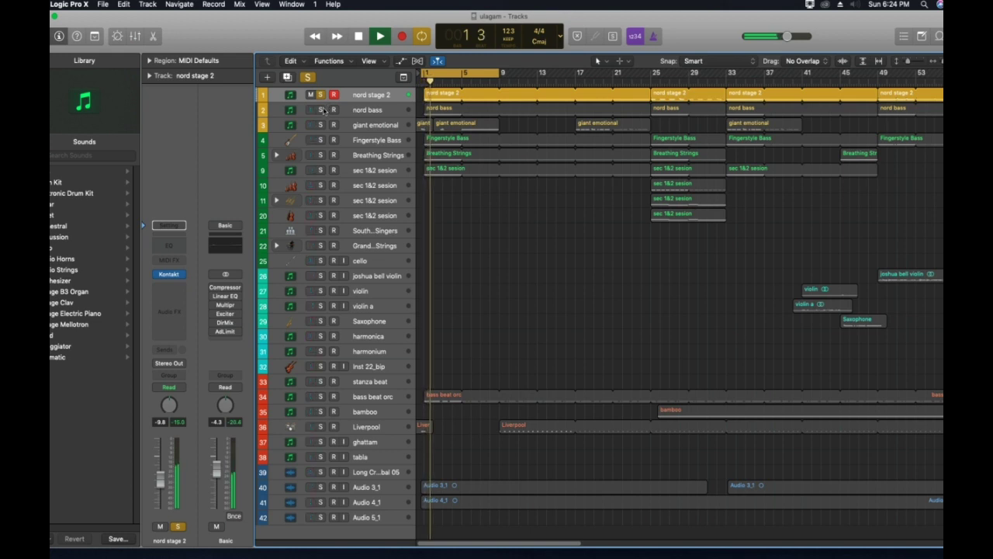
click(322, 110)
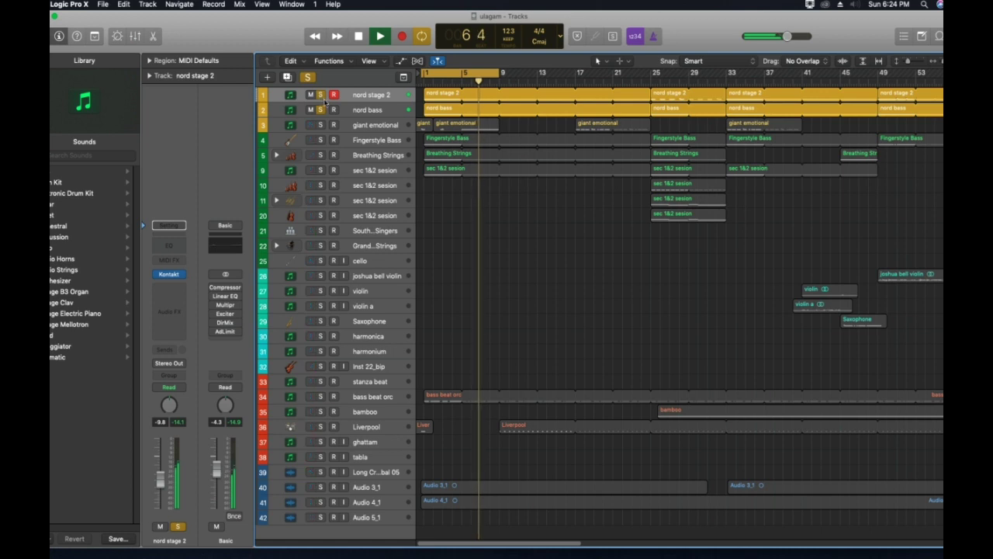
key(Return)
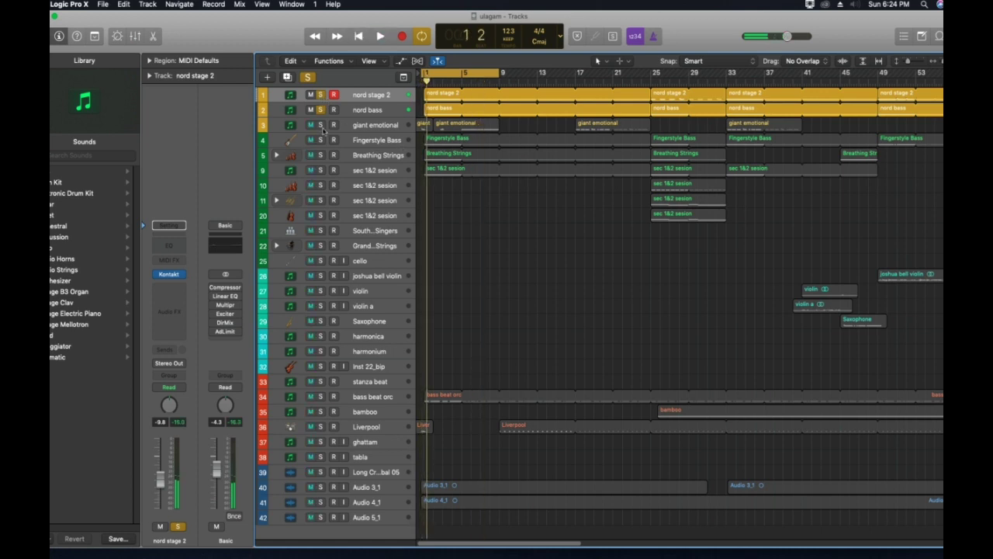
click(320, 94)
click(320, 109)
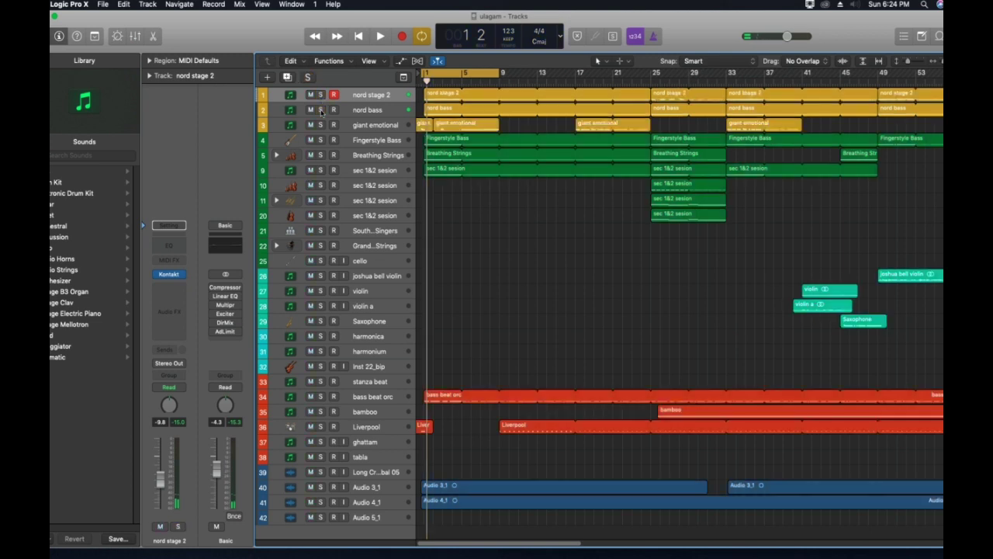
Inspect the nord stage 2 track's Kontakt instrument, including its Nord Stage 2 page, and close the plug-in window
click(367, 94)
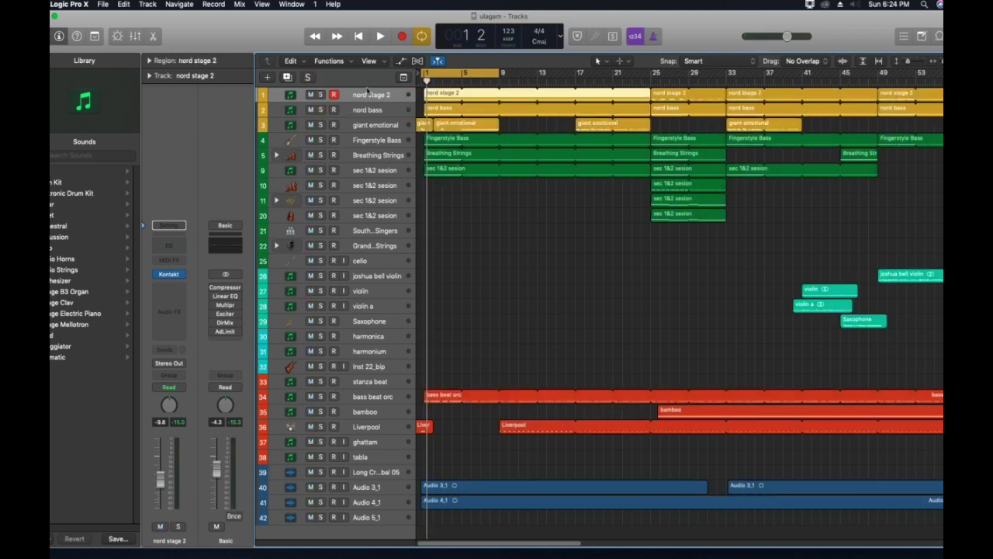
click(170, 274)
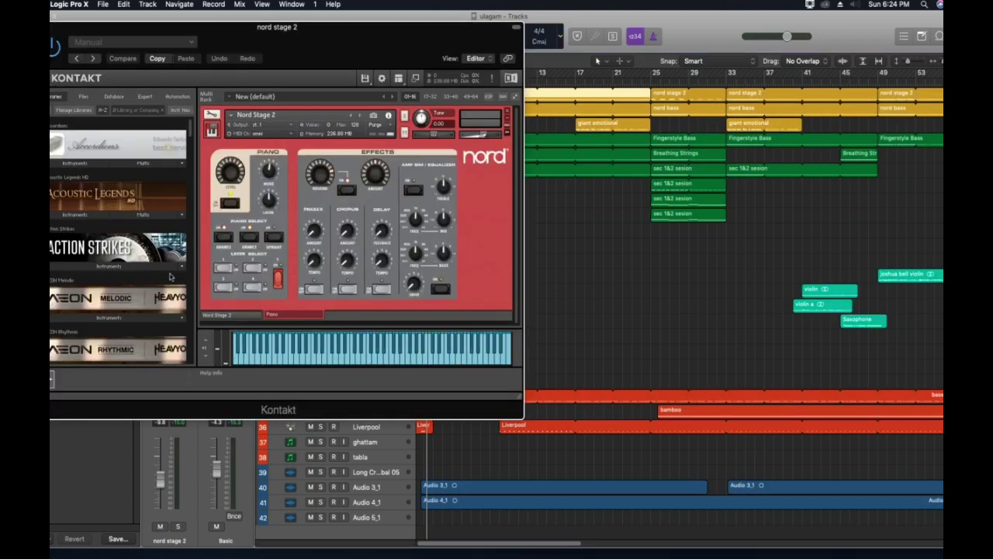
click(231, 315)
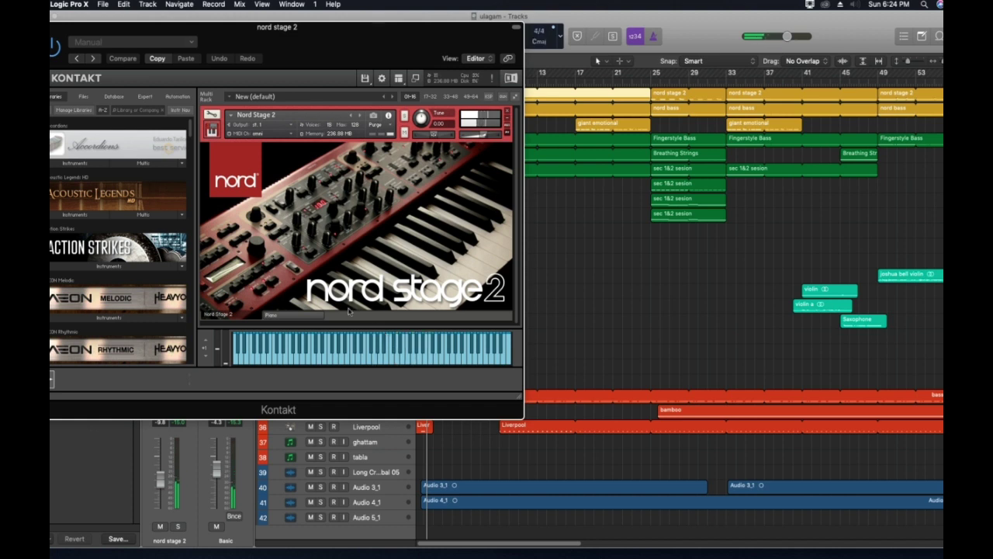
key(super+w)
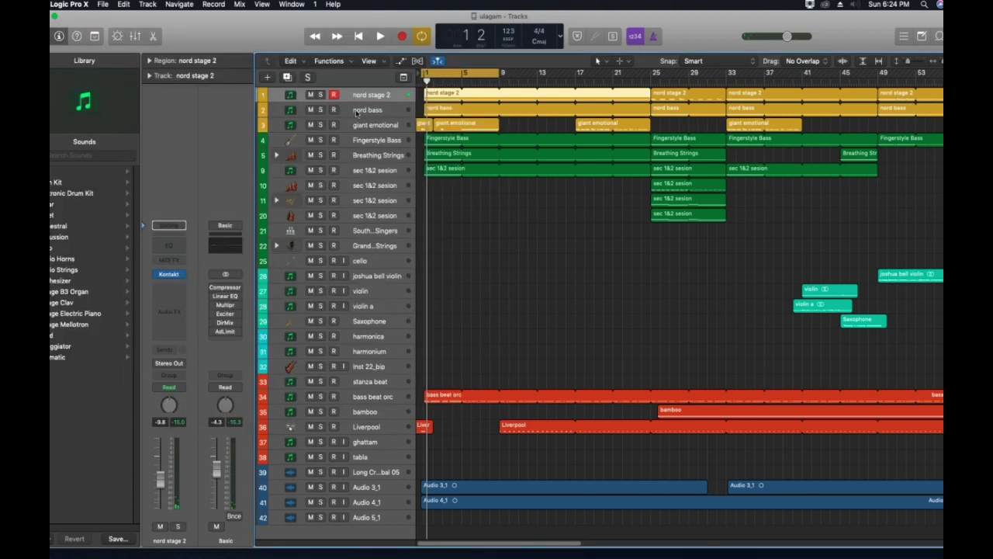
Inspect the Kontakt instrument on the nord bass track and close its plug-in window
click(357, 112)
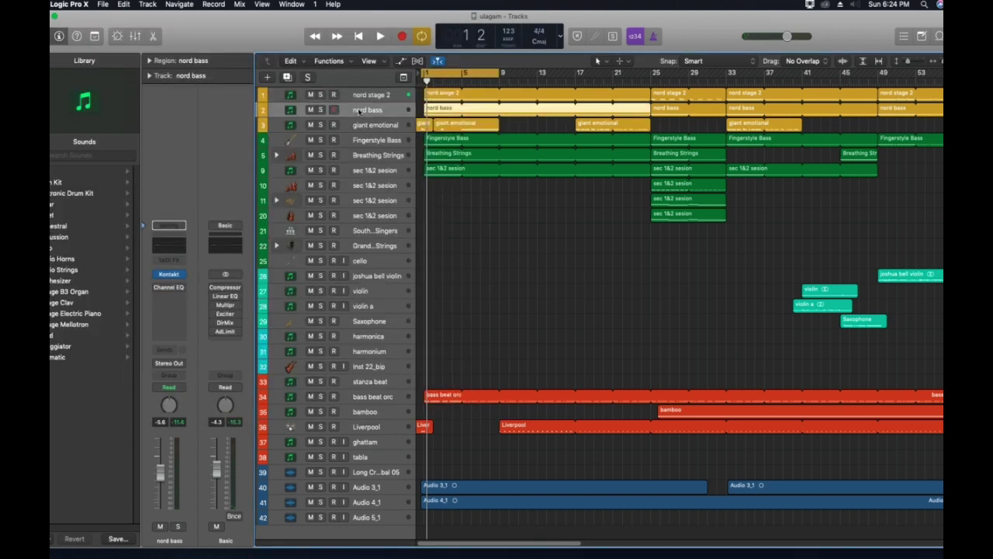
click(170, 274)
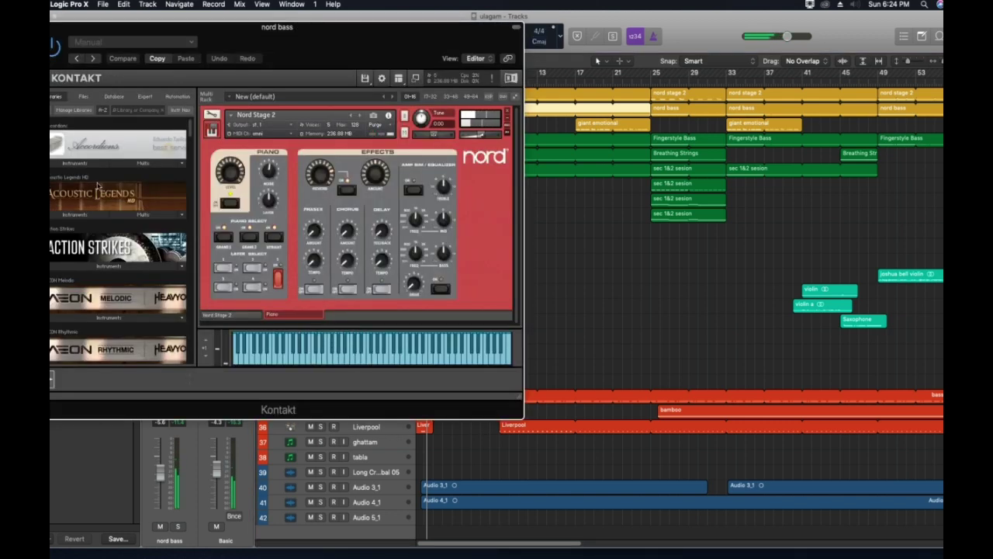
click(38, 27)
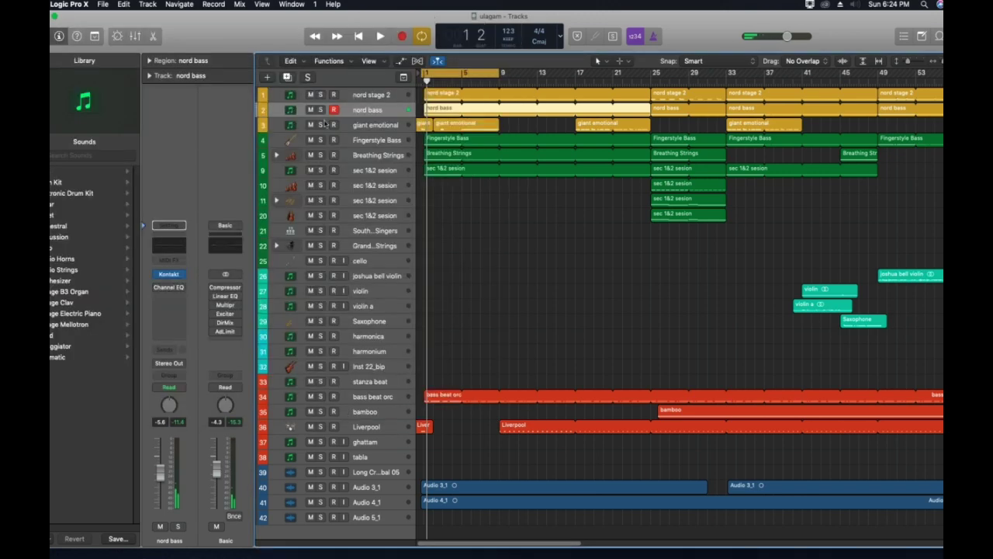
Open The Giant in Kontakt on the giant emotional track, audition a few high notes, and close the plug-in window
click(375, 126)
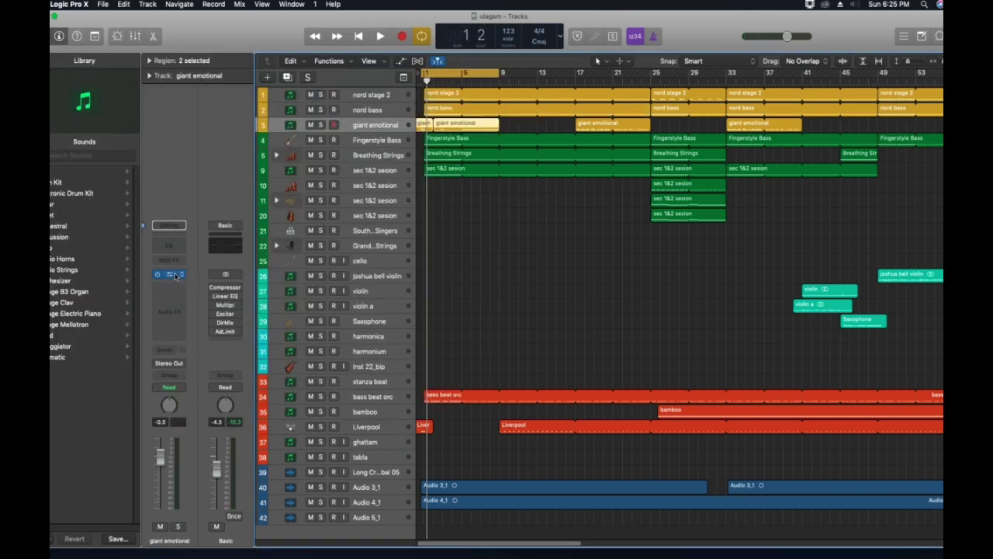
click(171, 276)
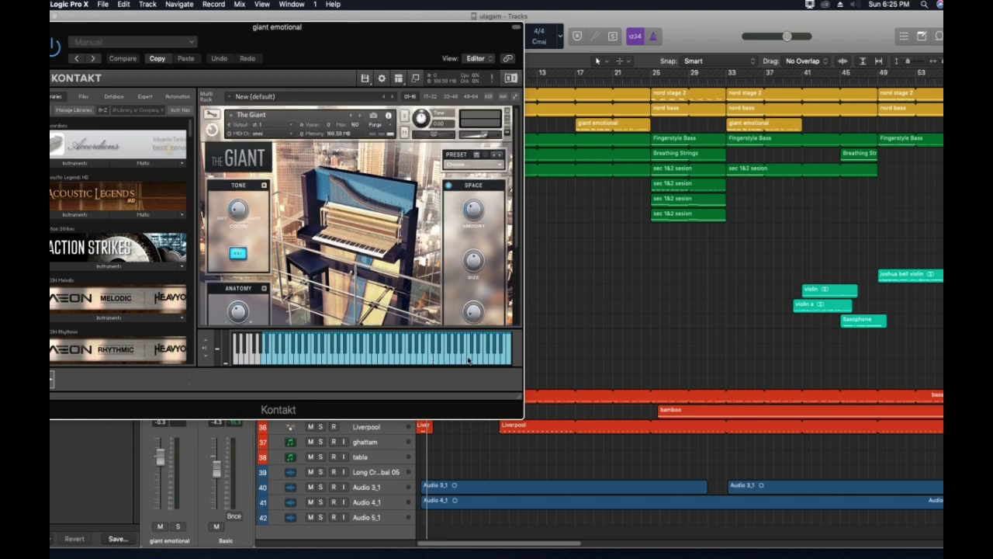
click(468, 360)
click(491, 359)
click(508, 358)
click(42, 27)
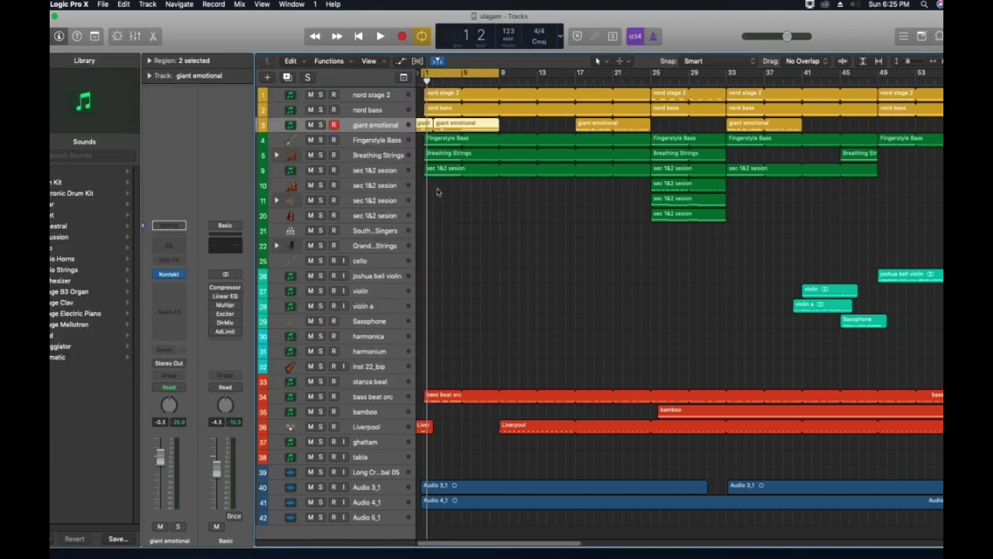
Listen to nord stage 2, nord bass and giant emotional soloed together, and clear the solos and region selection
key(space)
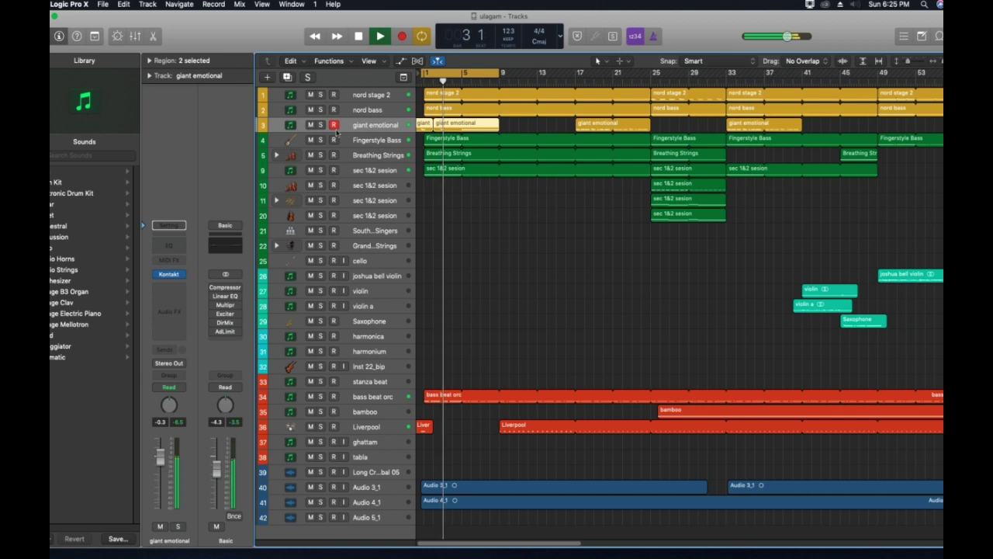
click(320, 95)
drag(319, 109, 319, 124)
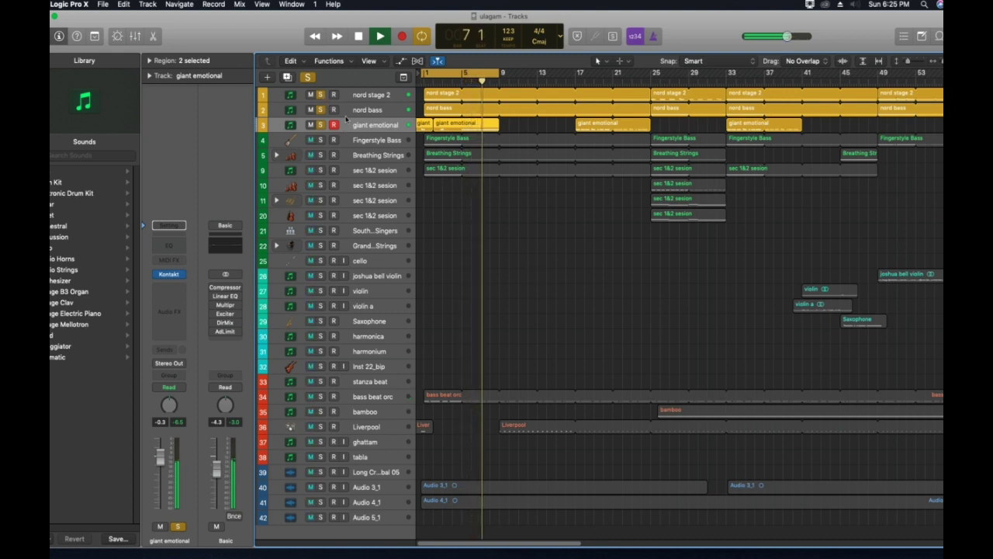
key(space)
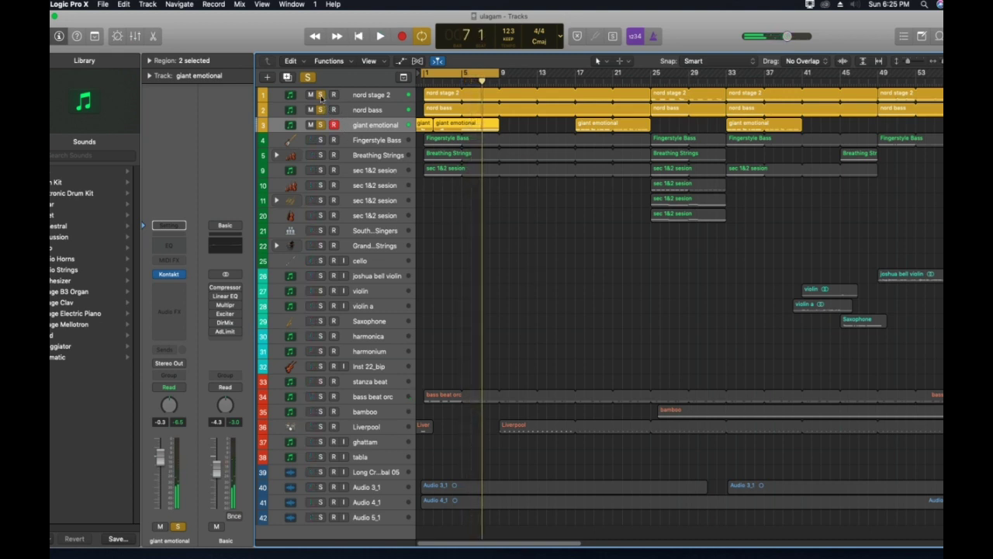
click(320, 95)
click(547, 273)
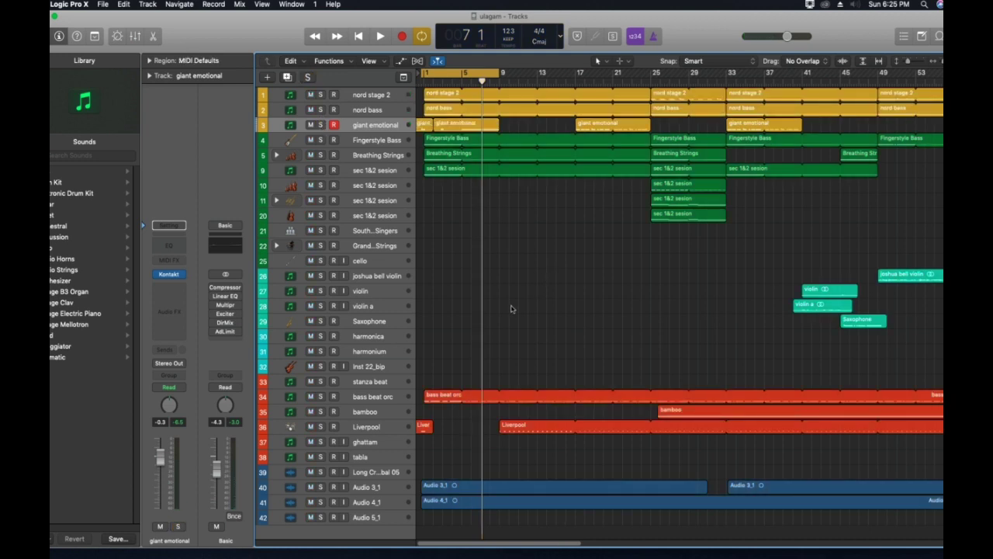
Check the Fingerstyle Bass track's library patch, and solo and play the Breathing Strings track from the start of the cycle
click(374, 144)
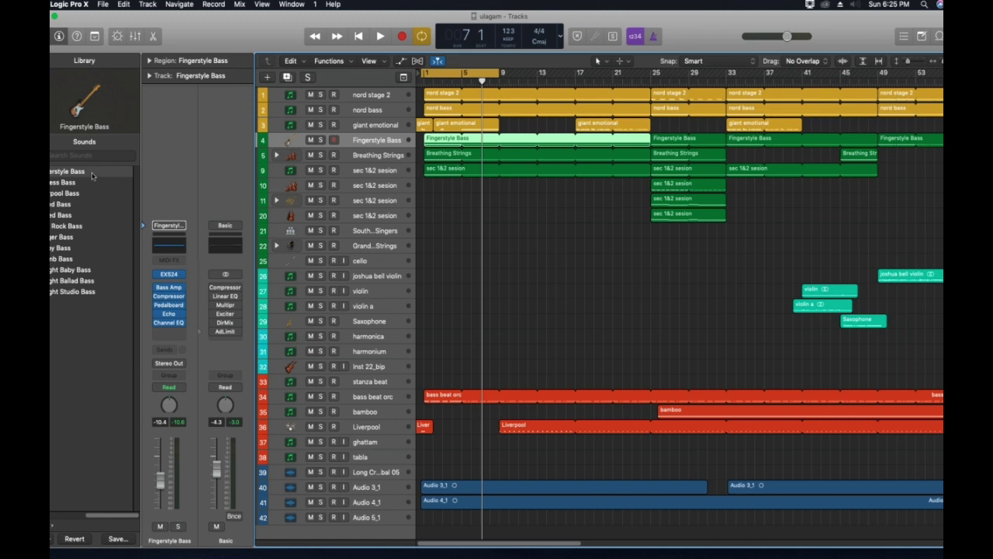
click(377, 155)
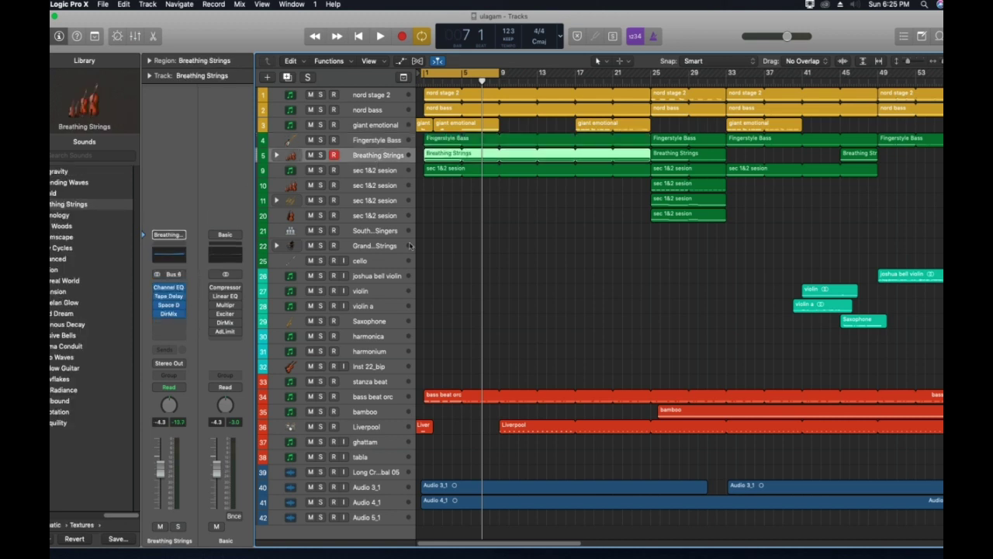
click(320, 156)
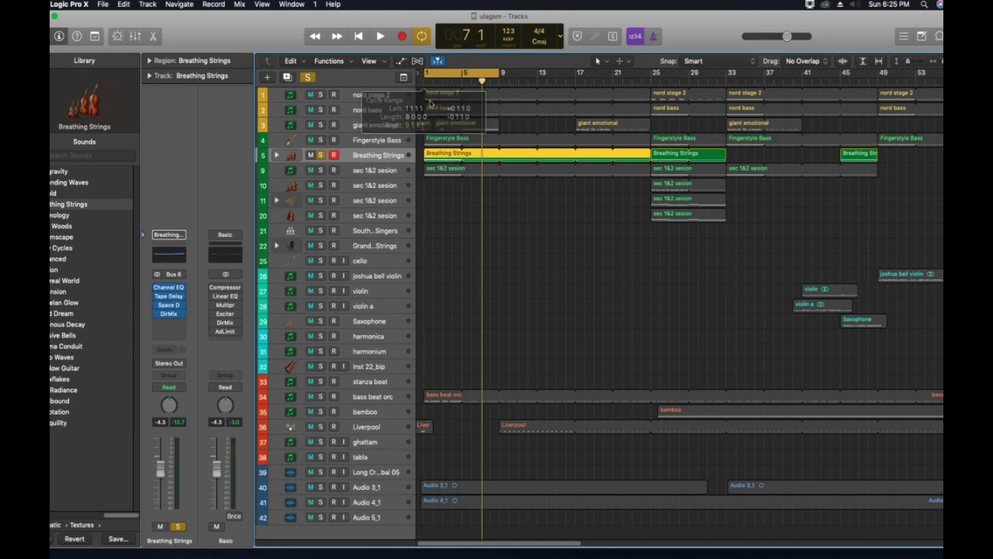
key(space)
key(space)
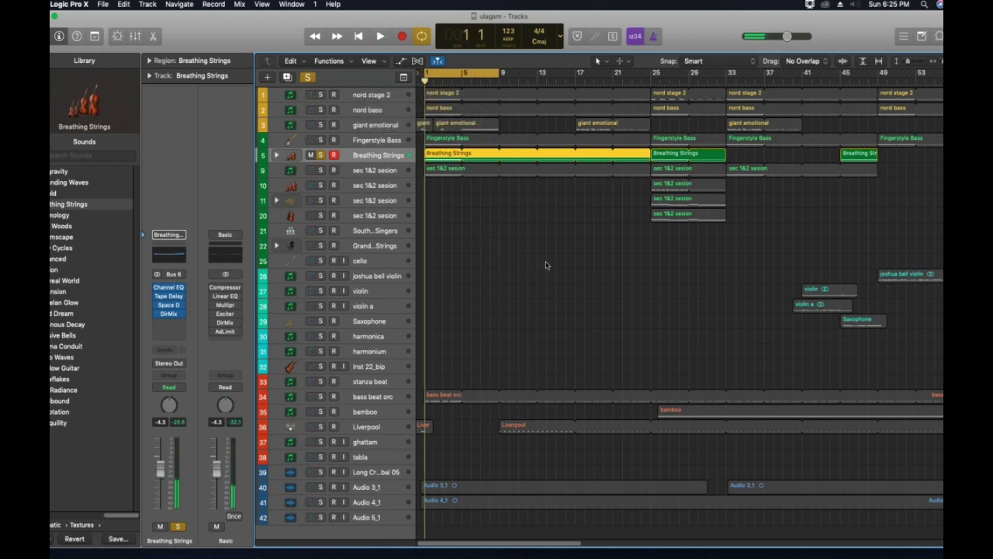
key(space)
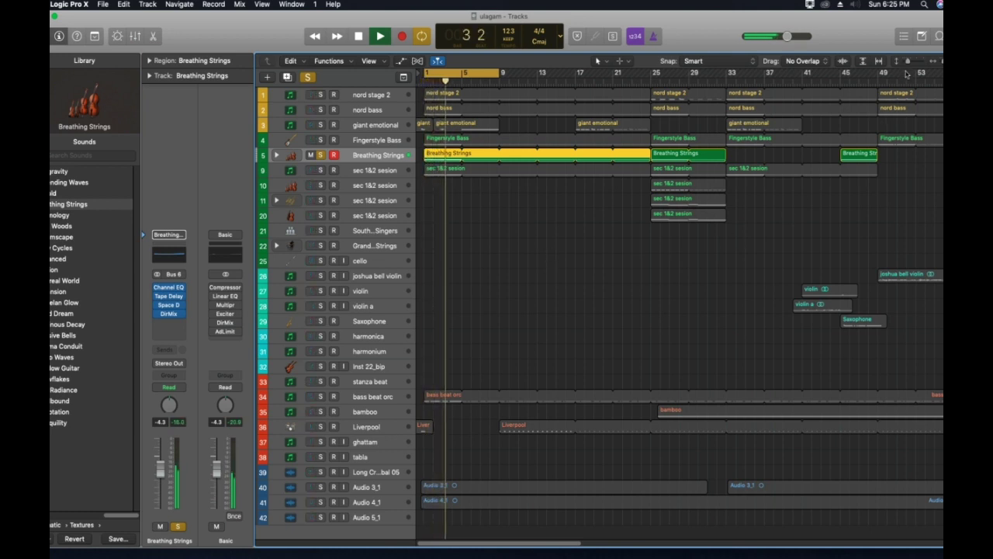
Stop playback and expand the Breathing Strings track stack to show its subtracks
mouse_move(908, 62)
mouse_down()
mouse_move(946, 62)
mouse_move(912, 67)
mouse_up()
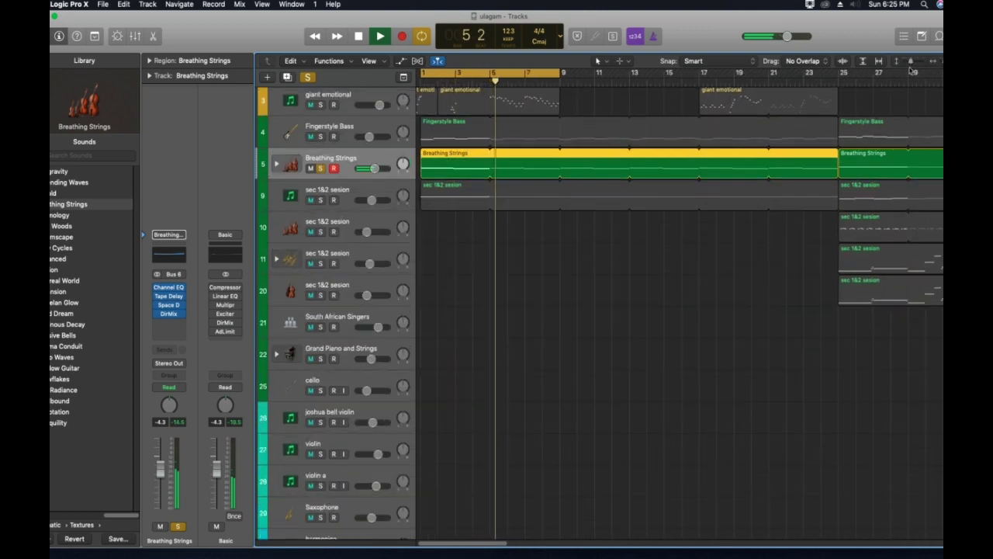
key(space)
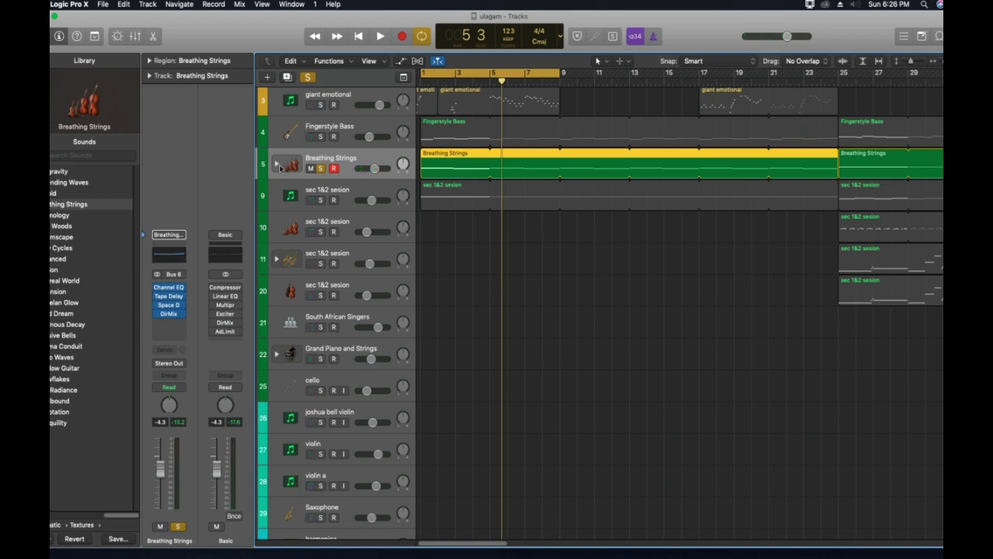
click(278, 165)
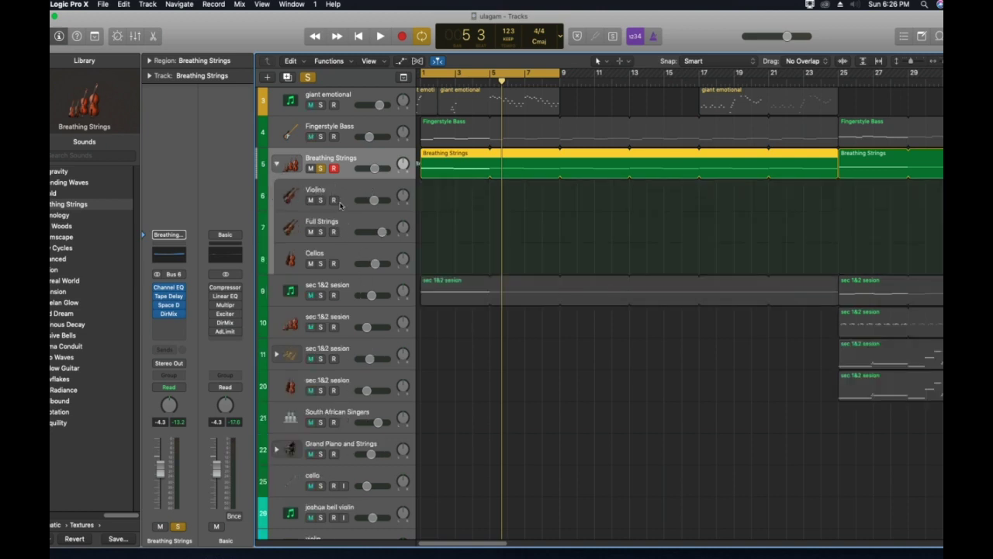
Collapse the Breathing Strings stack, then solo sec 1&2 sesion on track 9 in its place and play it from the cycle start
click(277, 164)
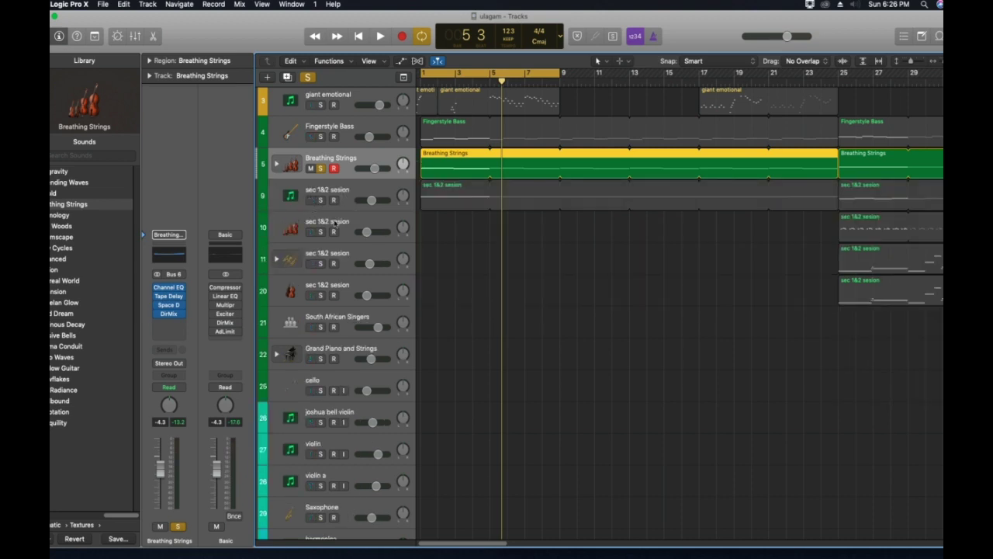
click(333, 188)
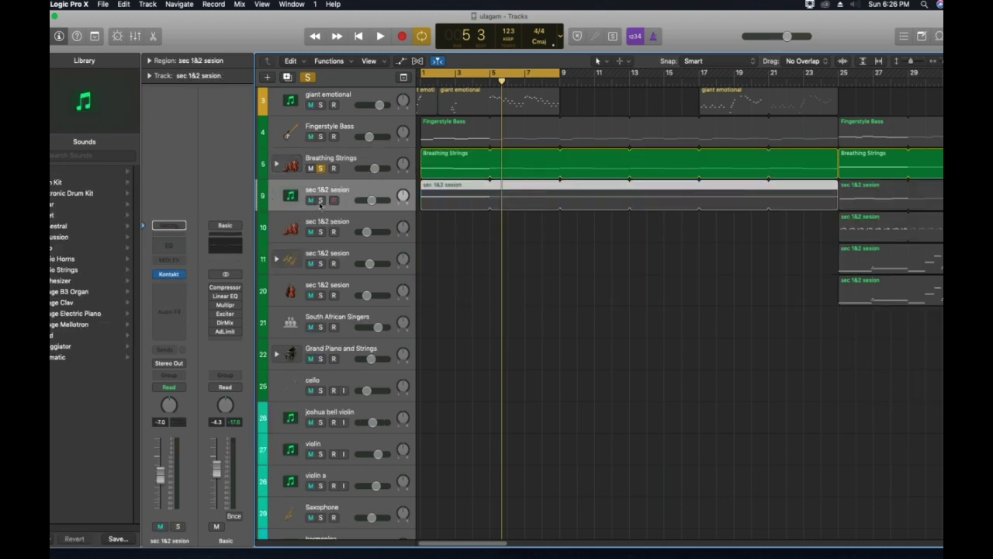
click(322, 171)
key(space)
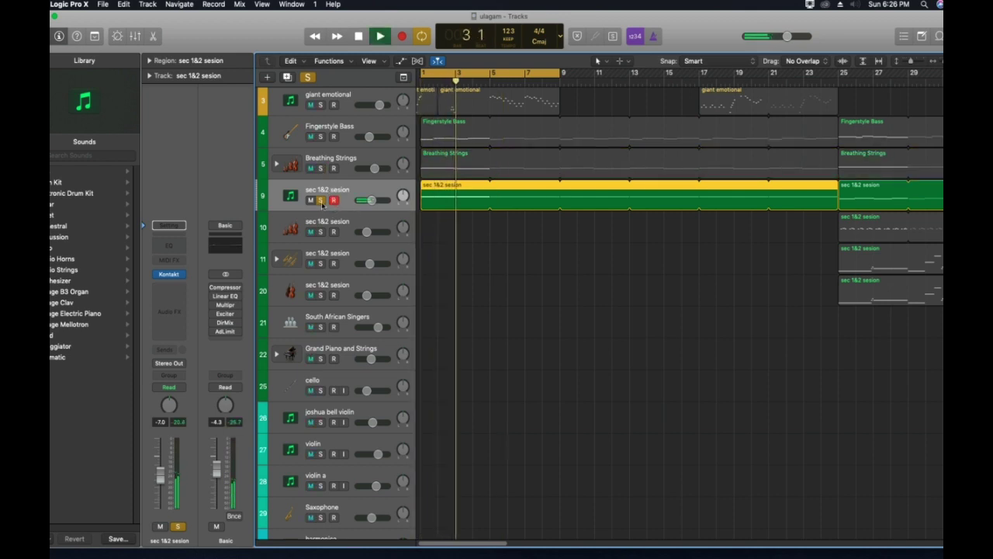
Check the Kontakt patch on the sec 1&2 sesion track, close the plug-in window, stop playback and return to bar 1
click(171, 276)
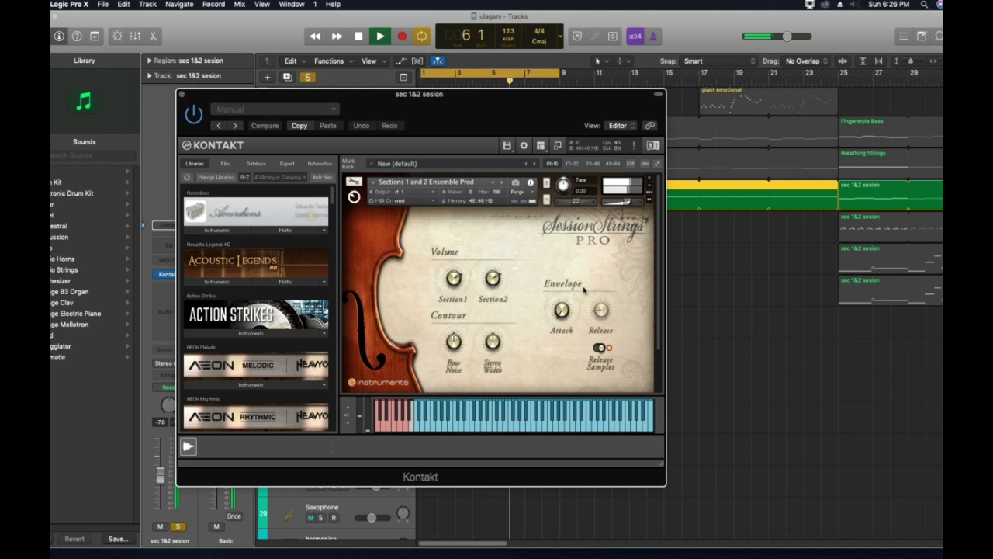
click(183, 94)
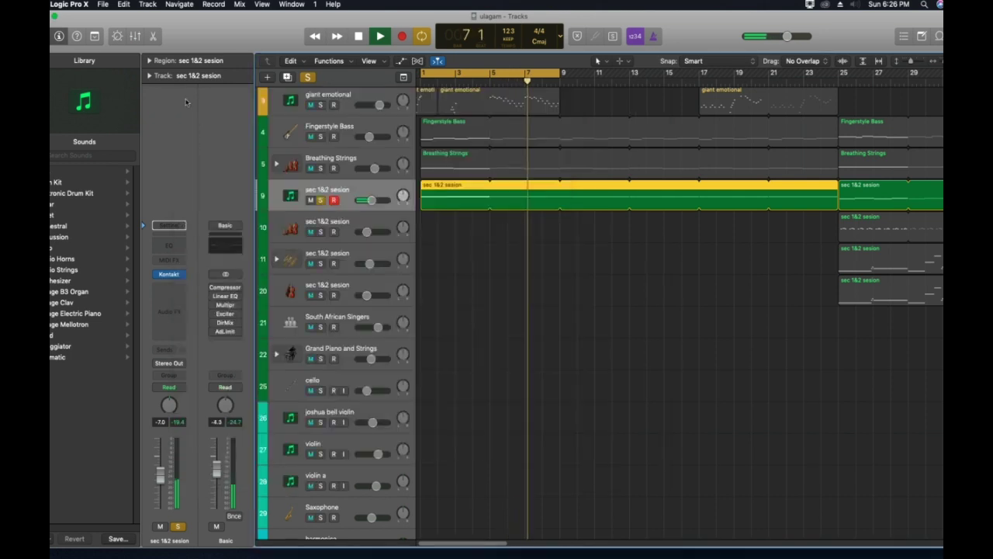
scroll(492, 421, down, 5)
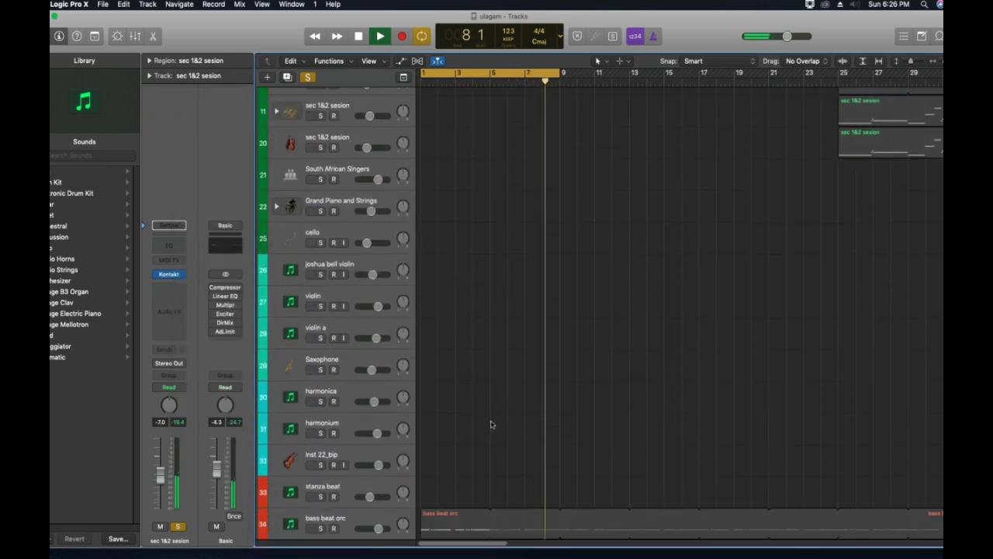
scroll(492, 423, down, 5)
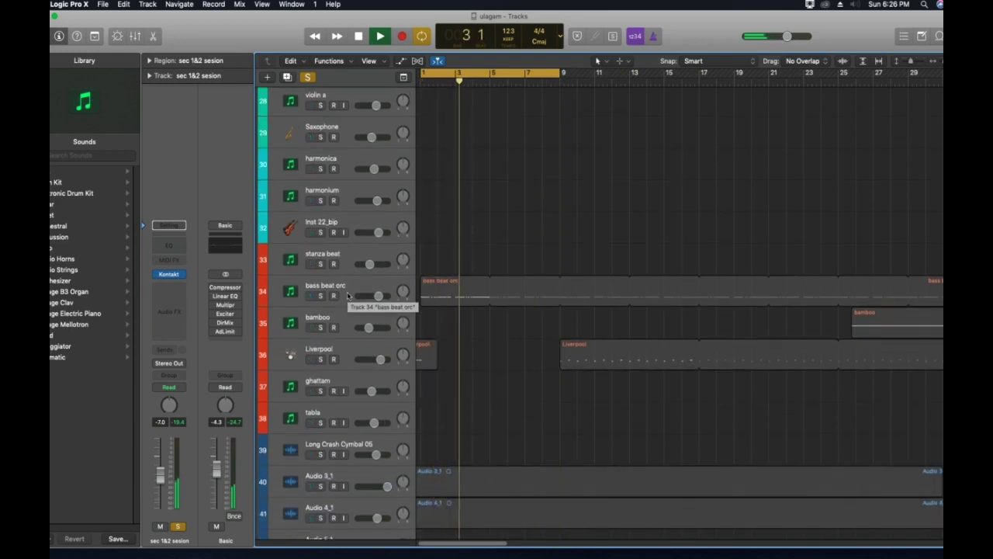
key(space)
key(Return)
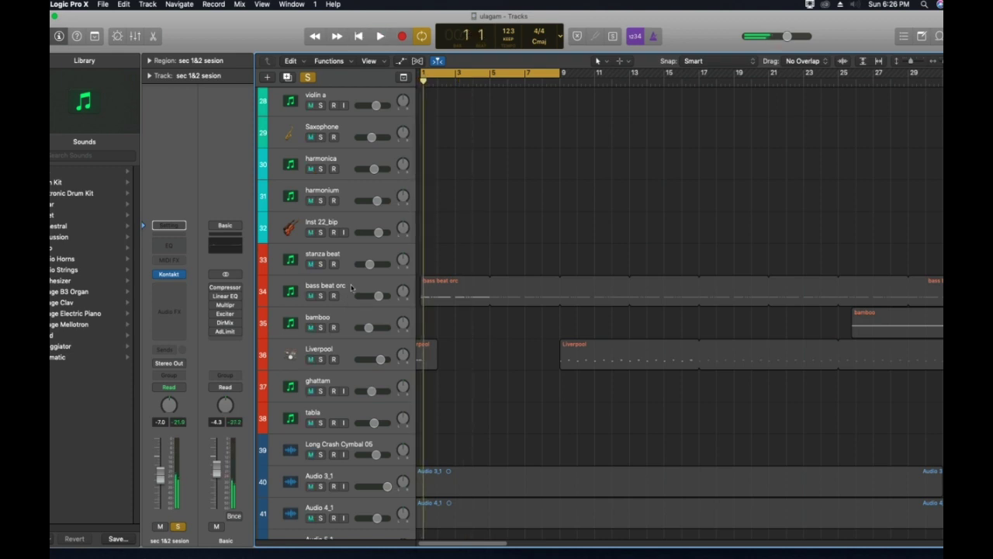
Solo the bass beat orc track, clear the solo on sec 1&2 sesion, and start playback from bar 1
click(351, 287)
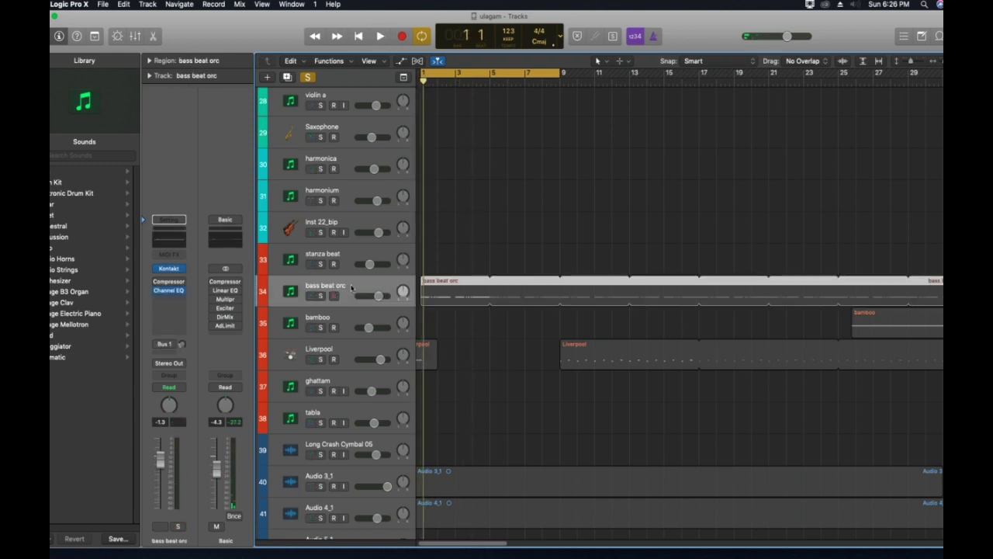
click(320, 296)
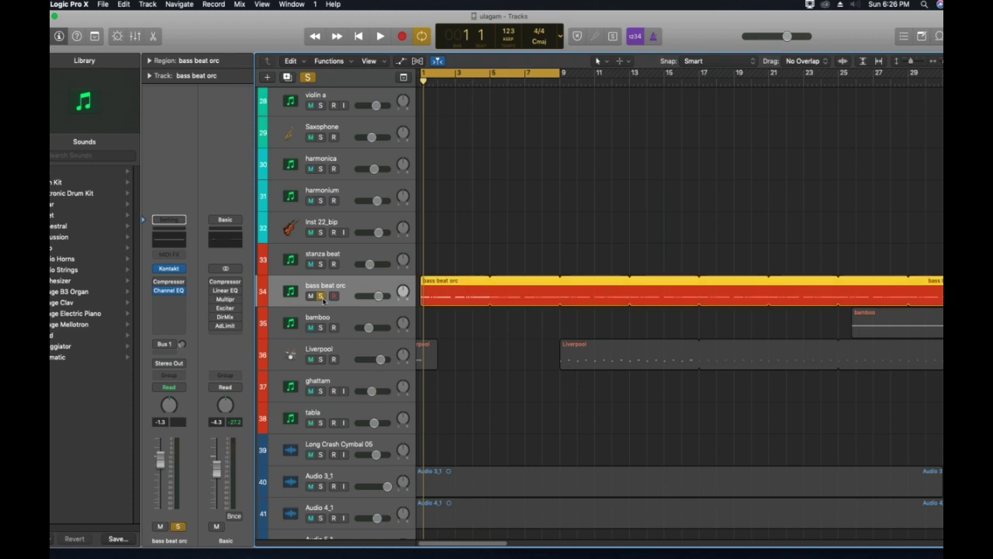
scroll(473, 381, up, 15)
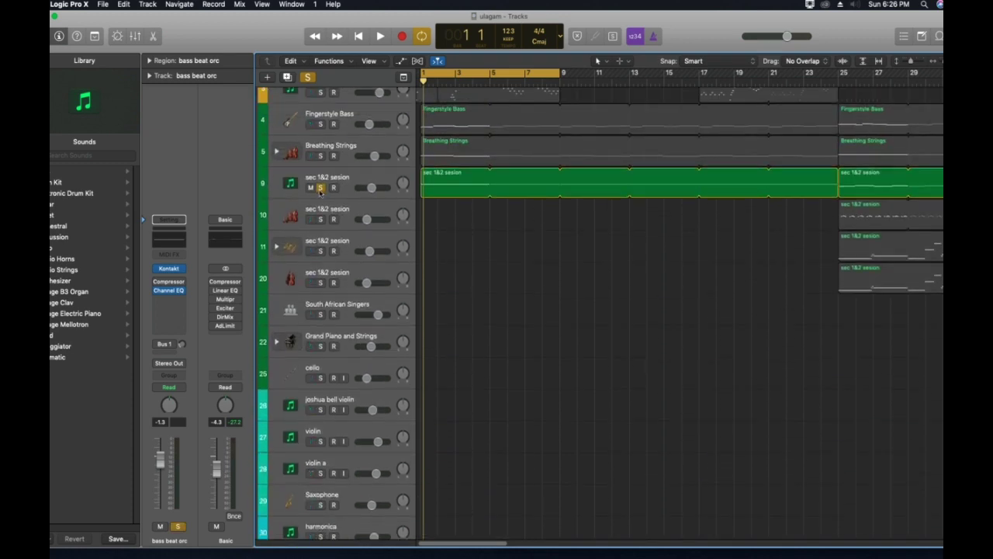
scroll(514, 373, up, 3)
scroll(512, 375, down, 15)
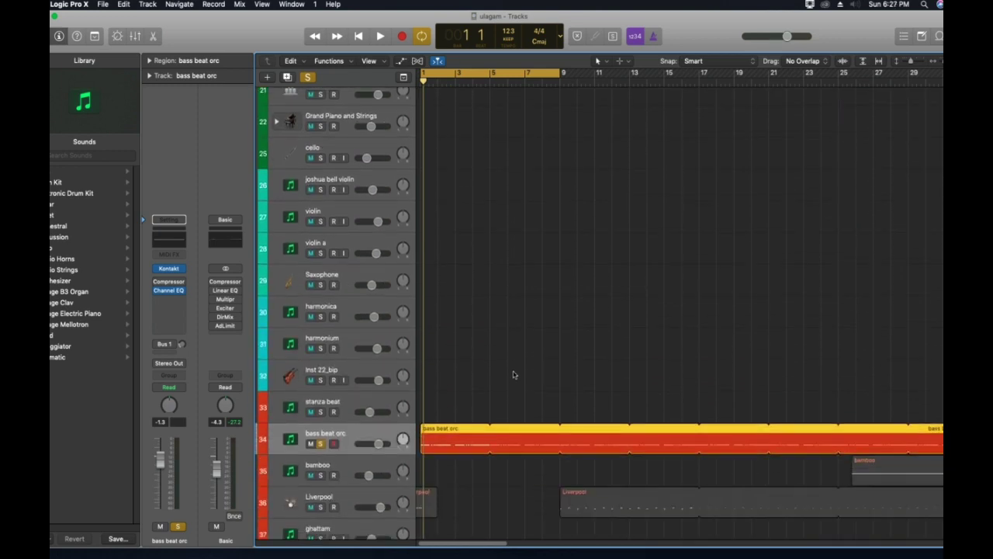
scroll(512, 376, down, 3)
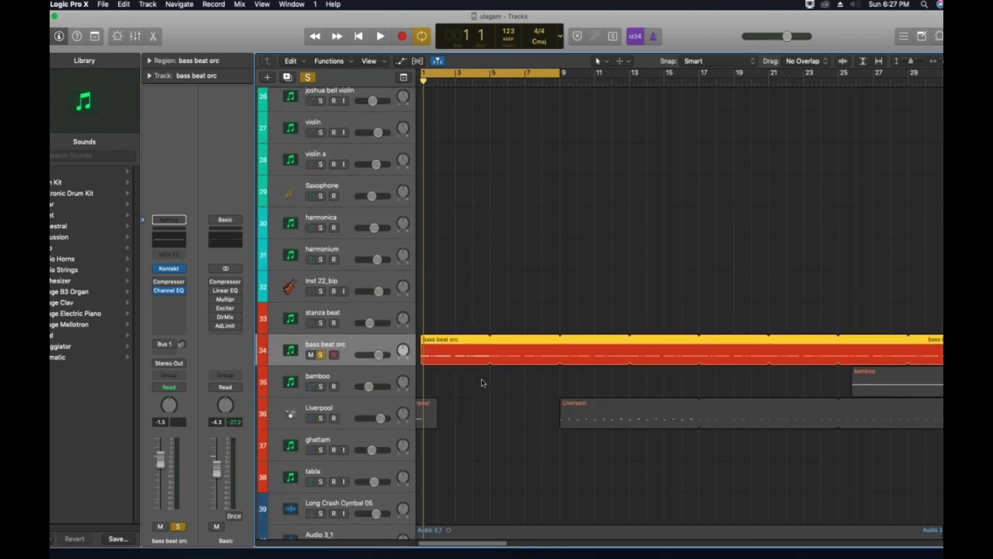
key(space)
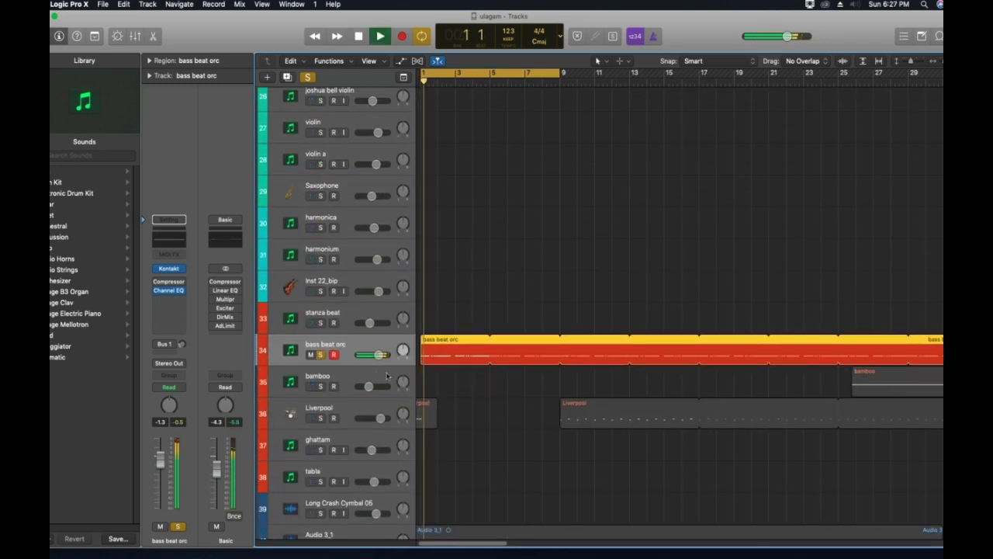
Check the Kontakt instrument on bass beat orc, close its window, replay the track briefly from bar 1 and stop
click(171, 268)
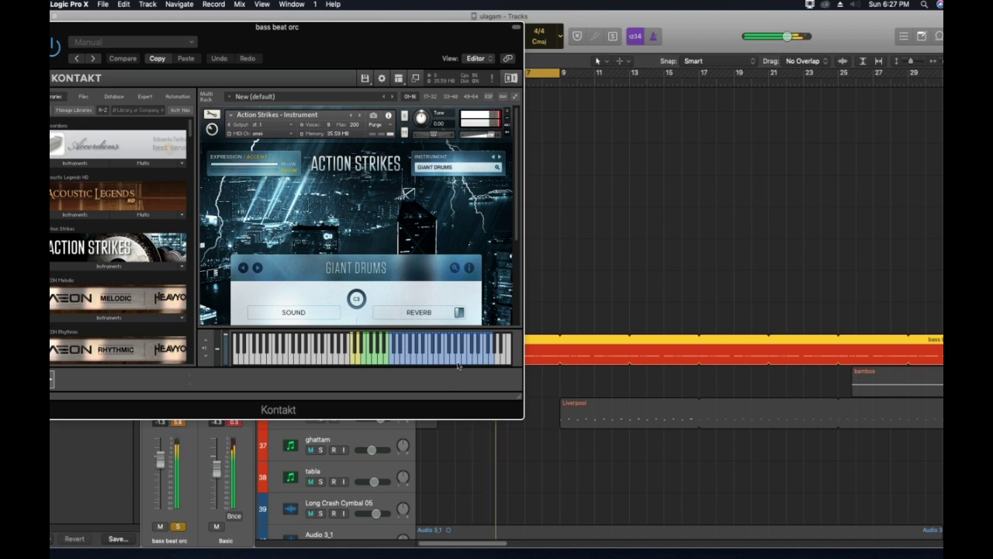
click(37, 27)
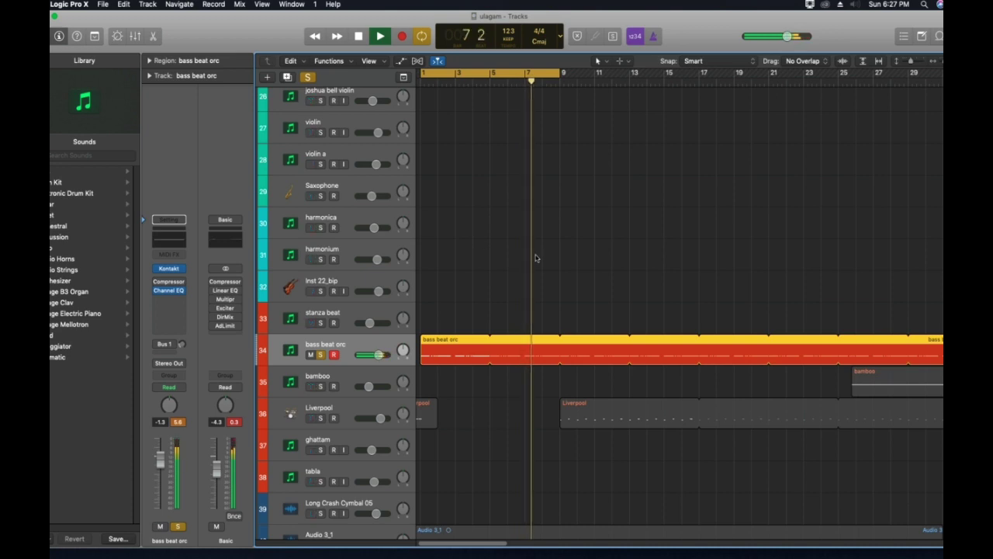
key(Return)
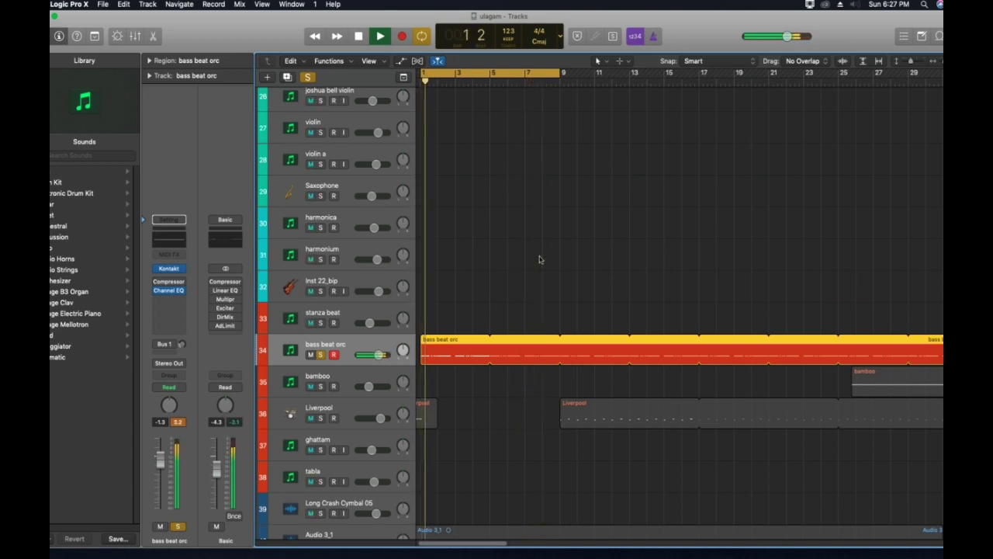
key(space)
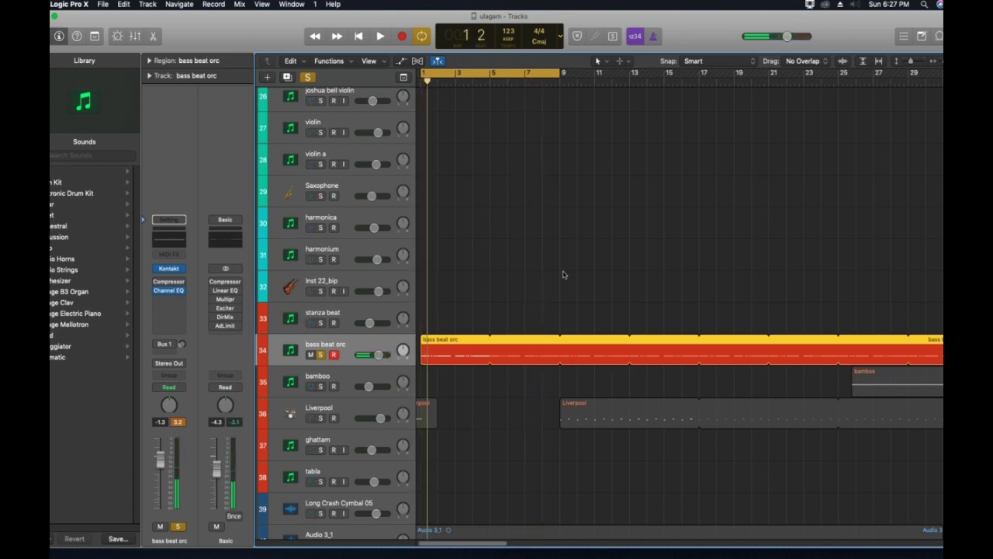
Clear the solo on the bass beat orc track
scroll(565, 287, up, 2)
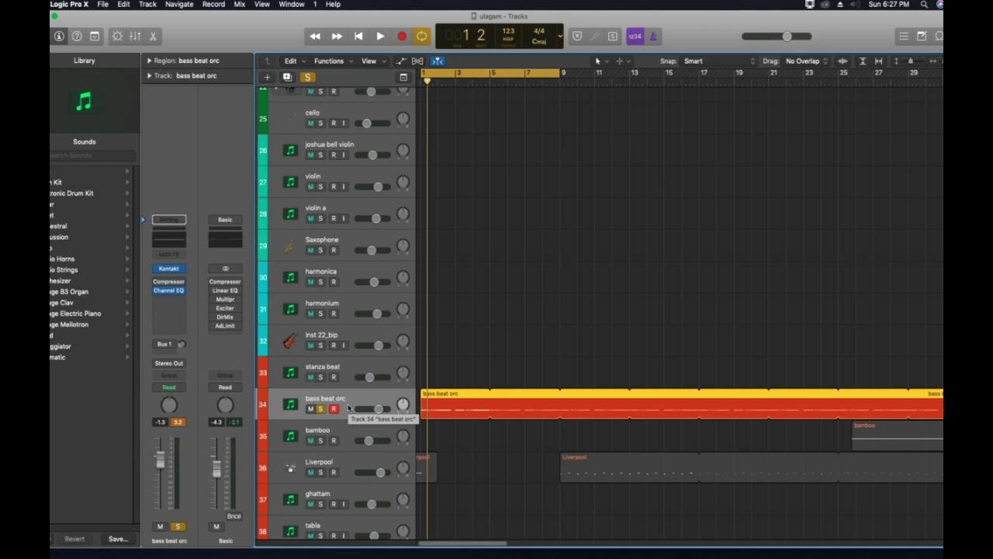
scroll(388, 412, up, 2)
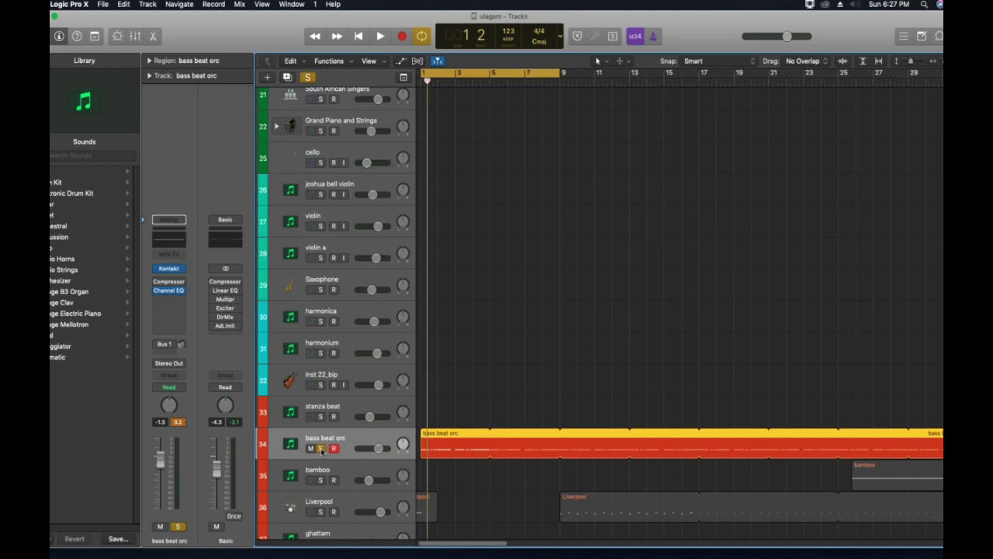
click(320, 448)
scroll(417, 435, up, 3)
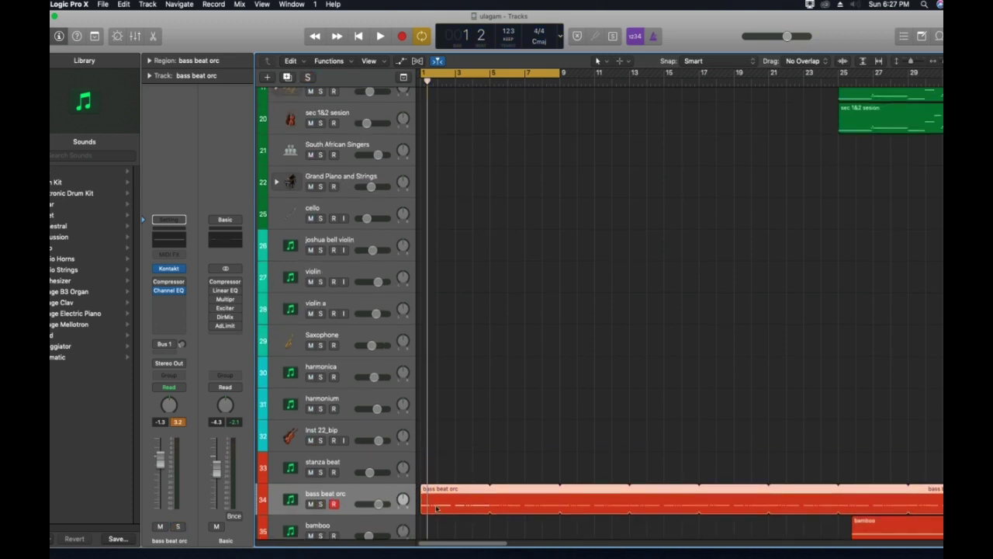
Select the Breathing Strings track and the sec 1&2 sesion track below it, and look over the opening section's other parts
scroll(438, 506, up, 10)
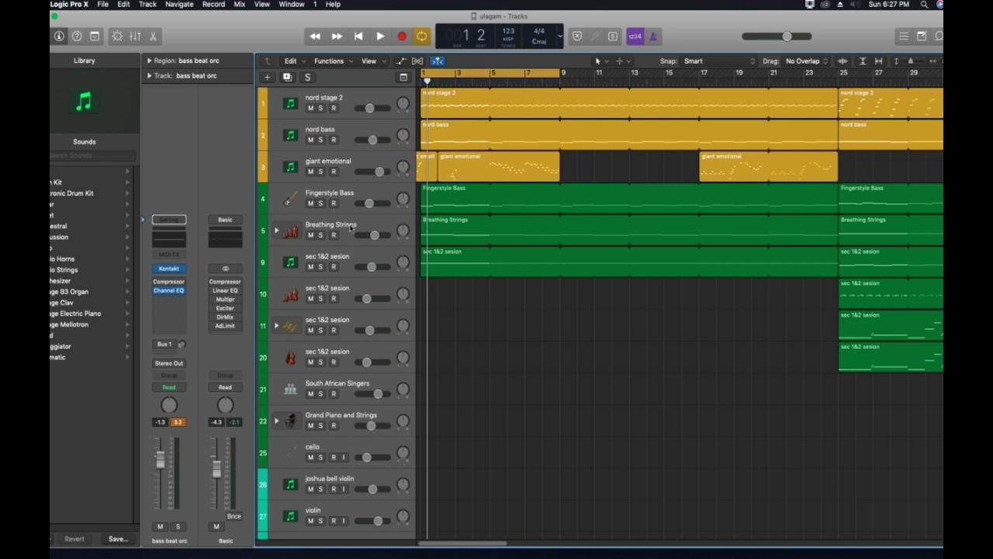
click(350, 227)
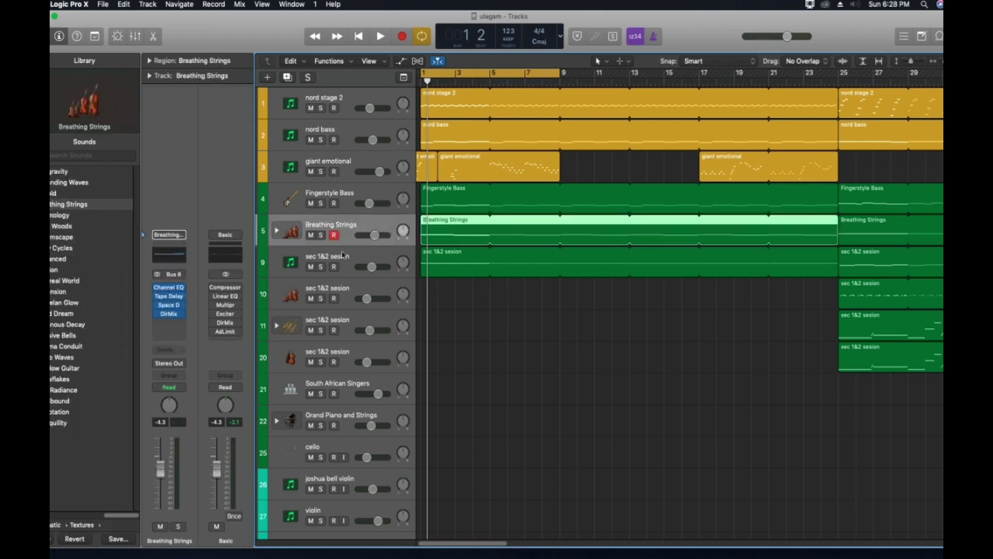
click(346, 256)
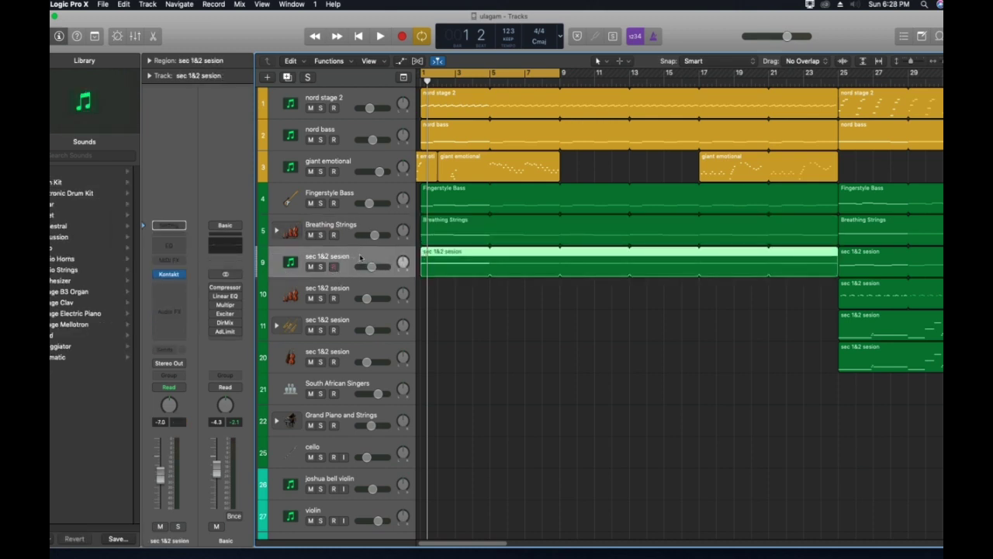
scroll(447, 332, down, 10)
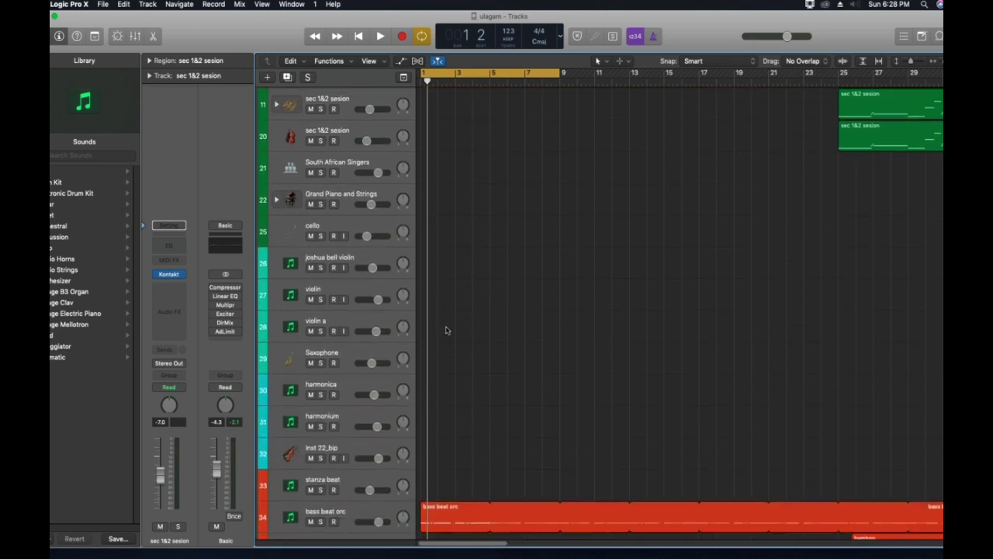
scroll(449, 332, up, 10)
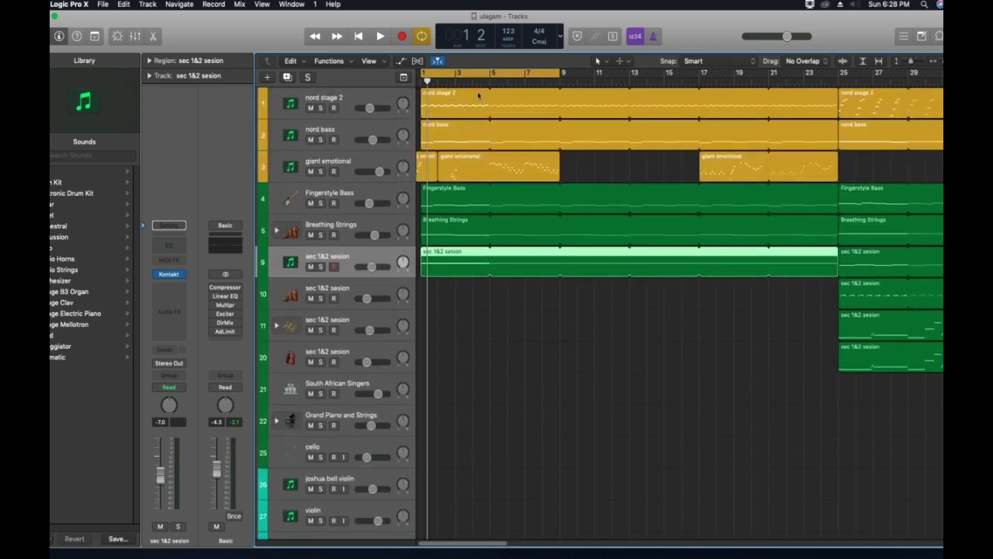
Solo the nord stage 2 track, listen to its opening bars and stop playback
mouse_move(481, 75)
mouse_down()
mouse_move(546, 73)
mouse_move(478, 71)
mouse_up()
click(352, 98)
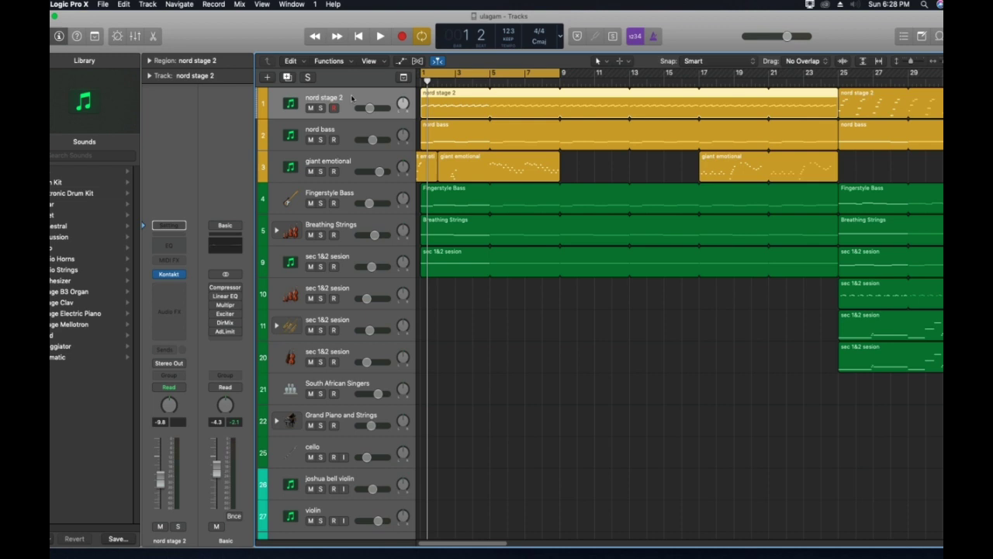
click(320, 108)
key(space)
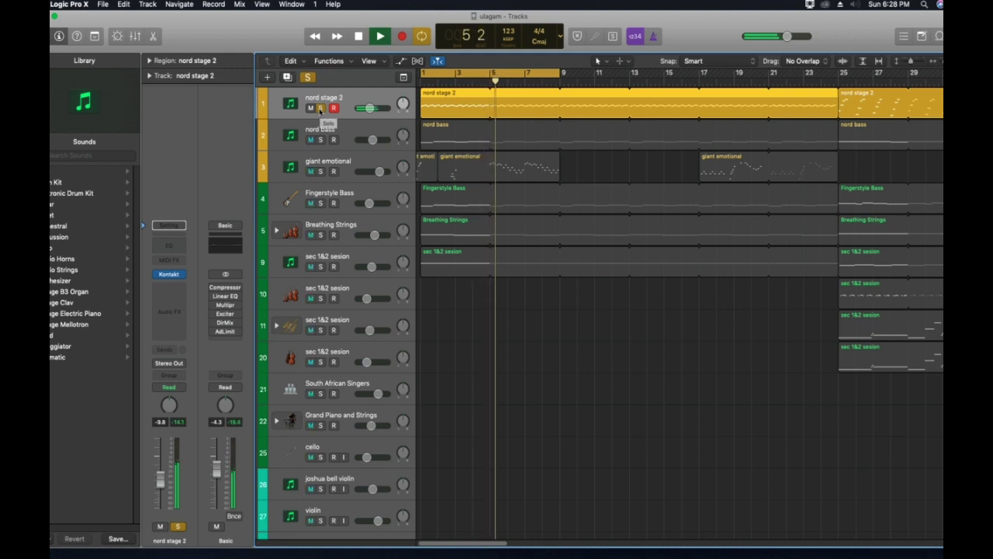
key(space)
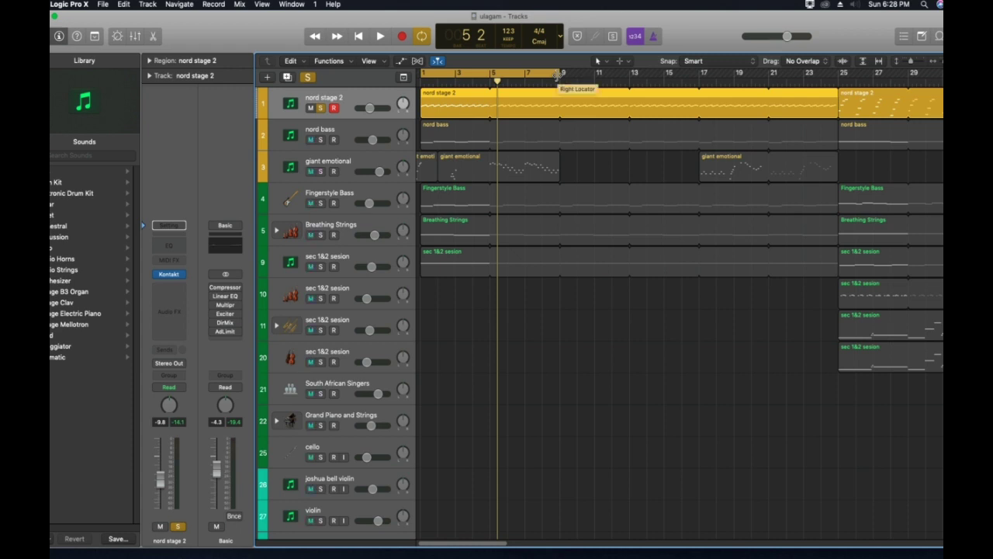
Move the cycle range to bars 25–33 and on to bars 33–41
drag(557, 75, 931, 75)
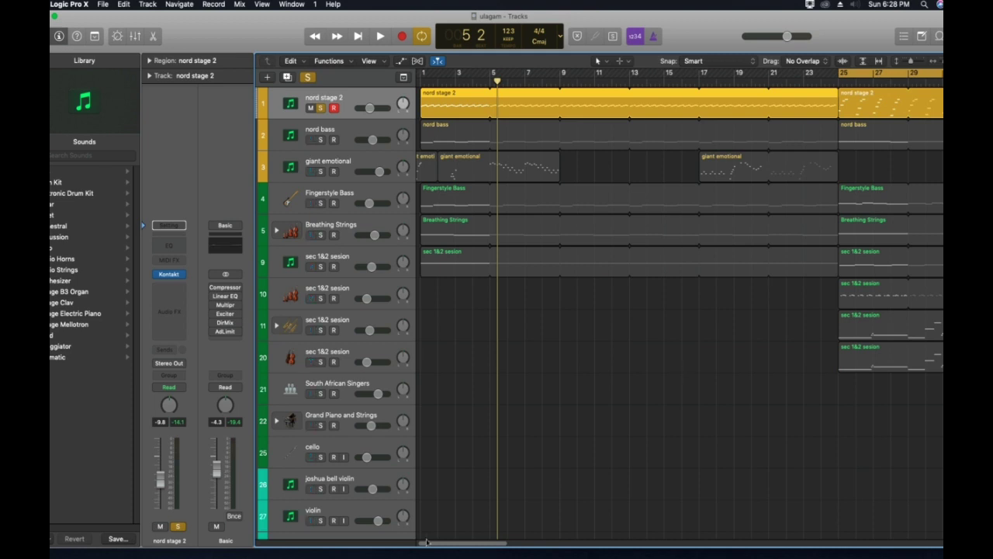
drag(437, 547, 494, 548)
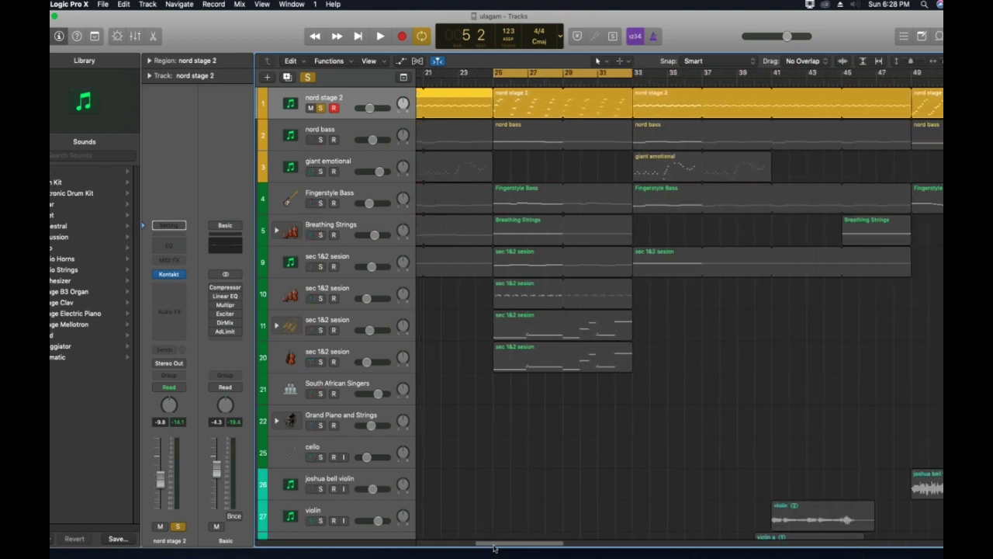
drag(517, 75, 658, 76)
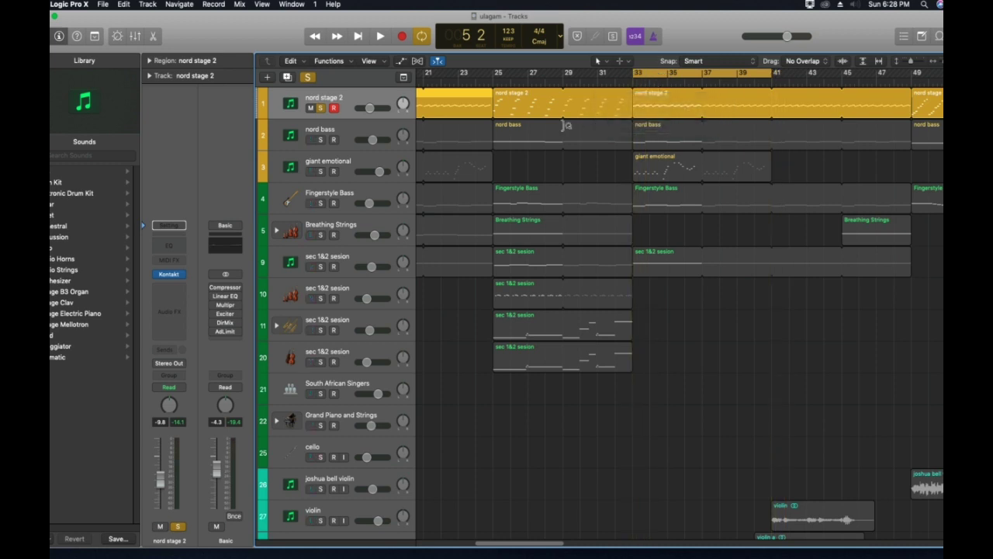
Reduce the vertical zoom of the tracks area so more tracks fit in view around bars 21–49
scroll(500, 349, down, 4)
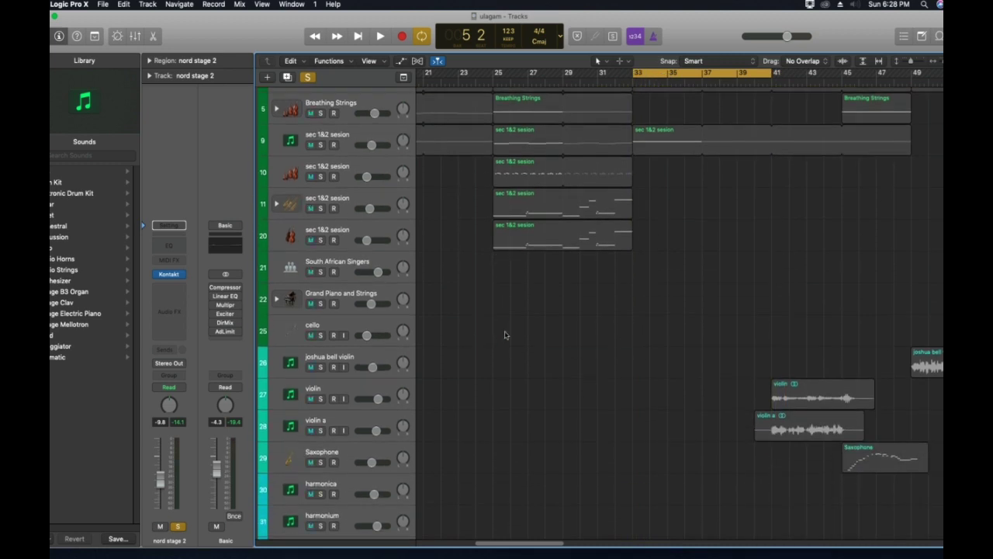
scroll(583, 306, up, 3)
scroll(588, 293, up, 1)
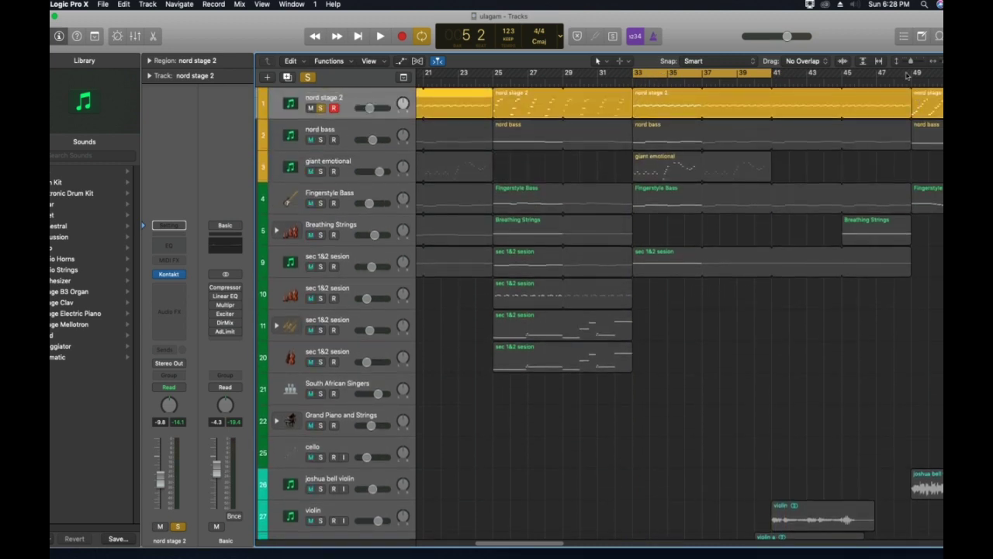
drag(910, 64, 909, 64)
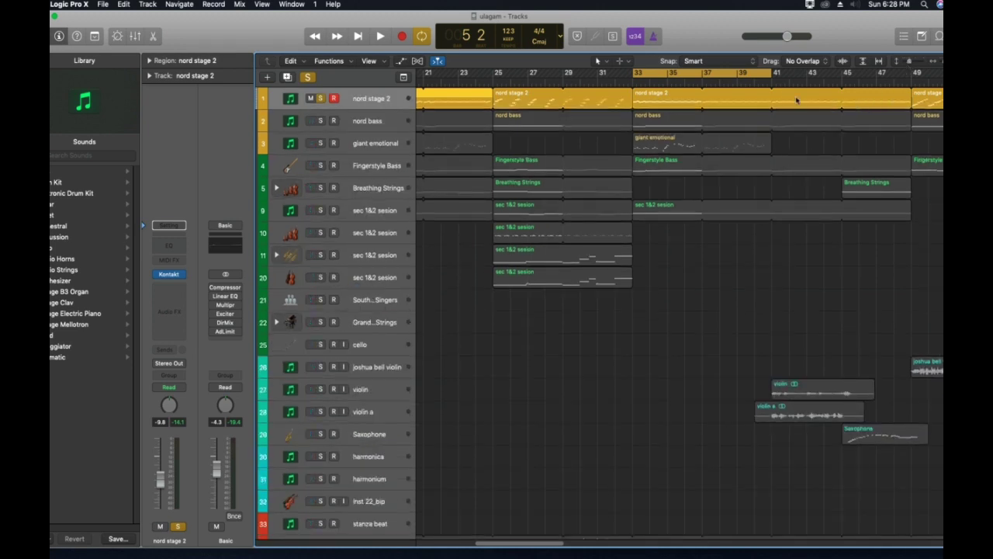
Move the cycle range to start at bar 41, extend its end slightly past bar 49, and turn off solo on nord stage 2
drag(746, 73, 891, 71)
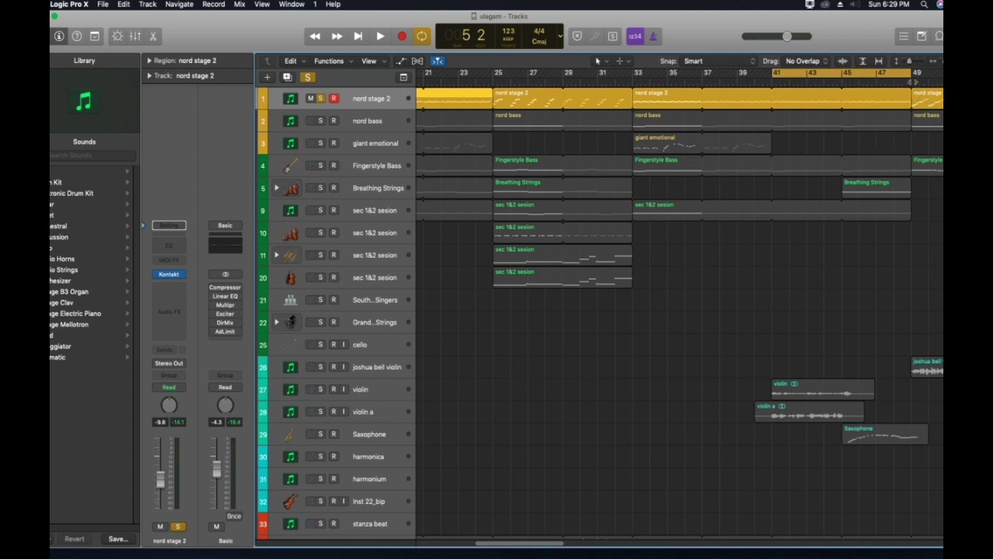
drag(911, 72, 928, 75)
click(319, 98)
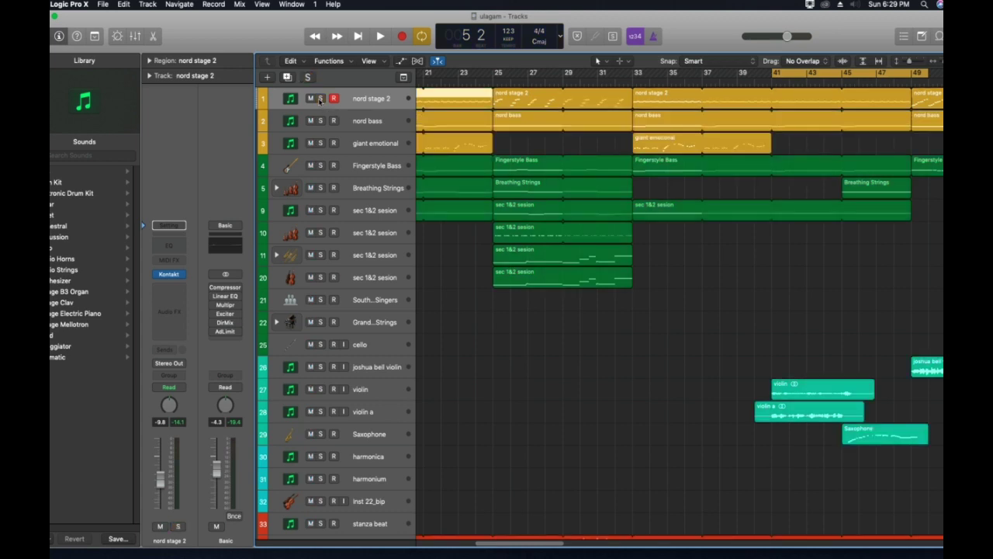
Play the full mix from bar 41, extending the cycle range to just before bar 57, and stop playback
key(space)
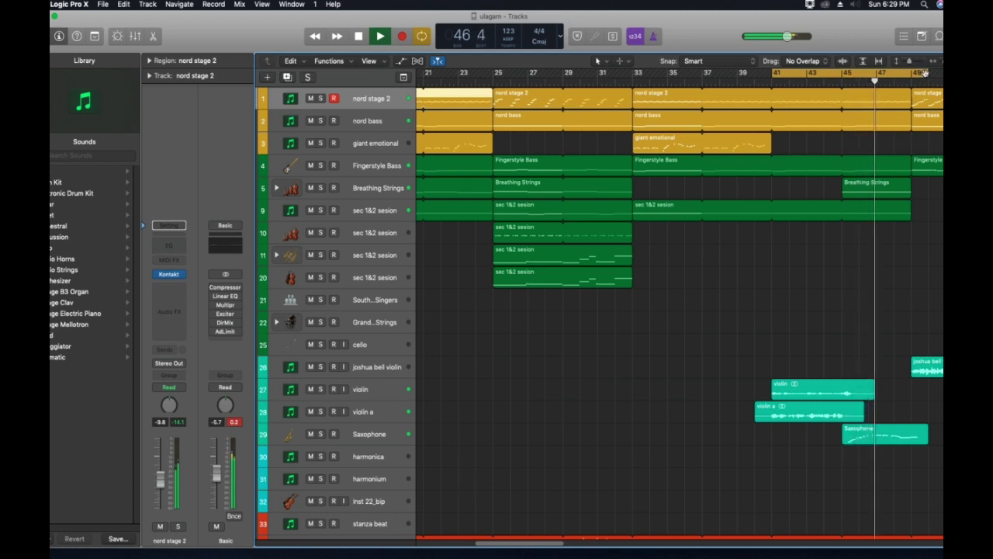
drag(925, 72, 885, 99)
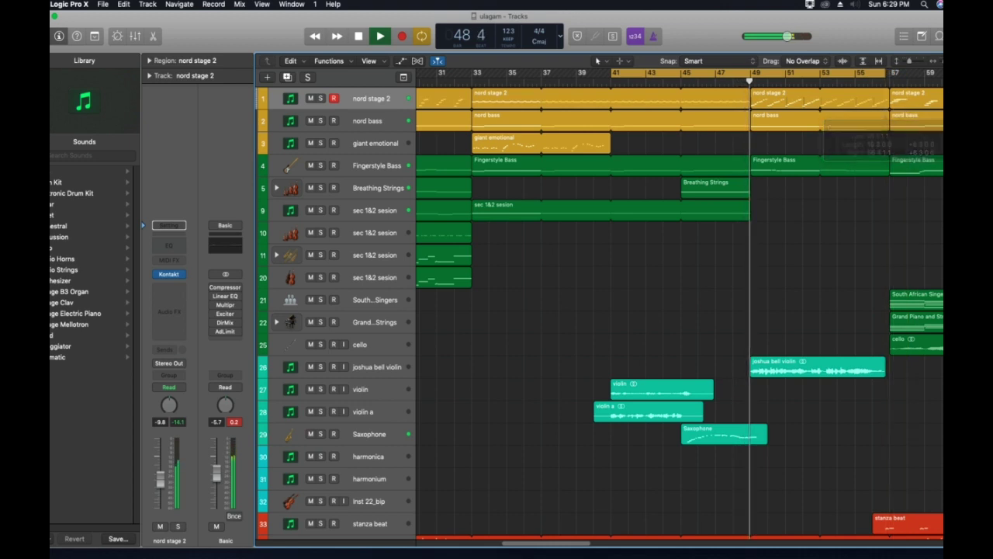
scroll(888, 466, down, 2)
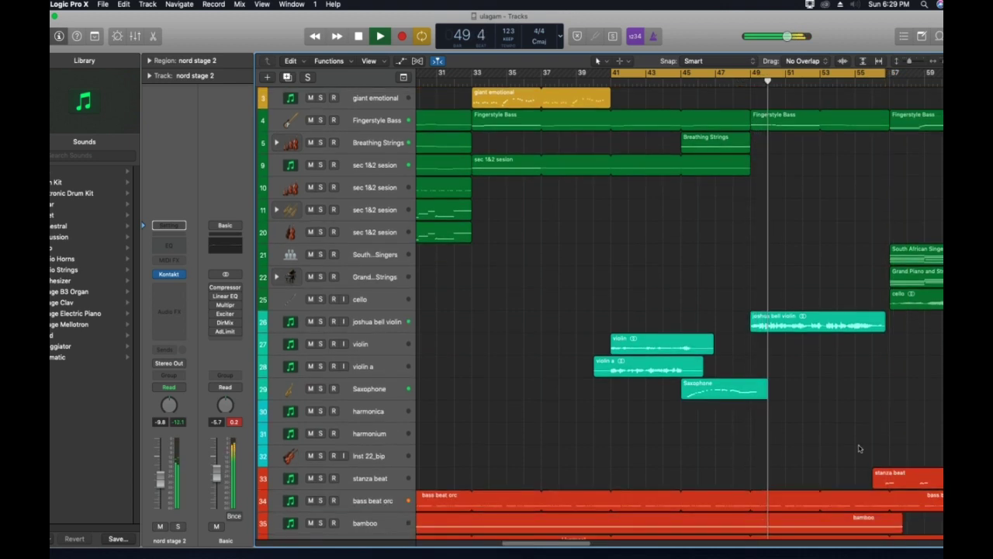
scroll(853, 439, down, 3)
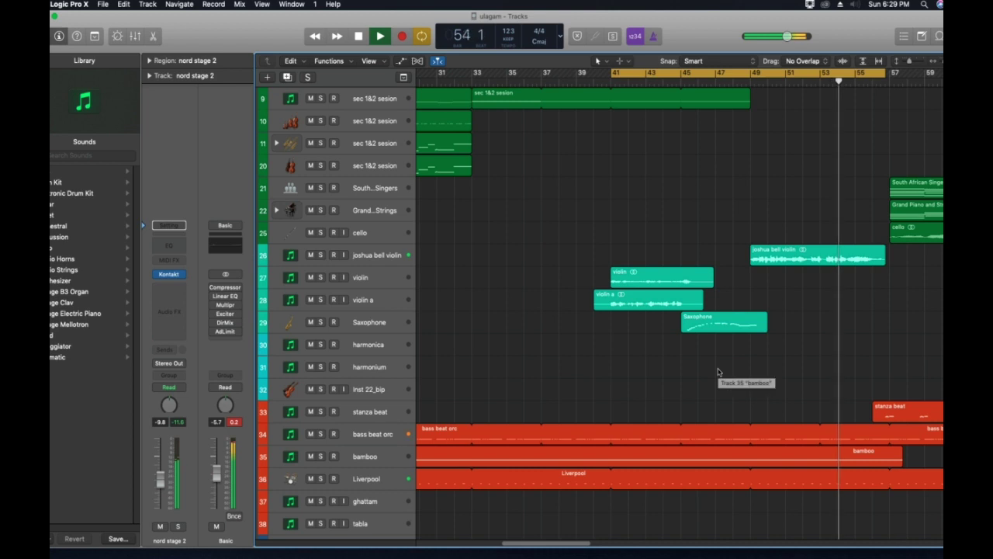
key(space)
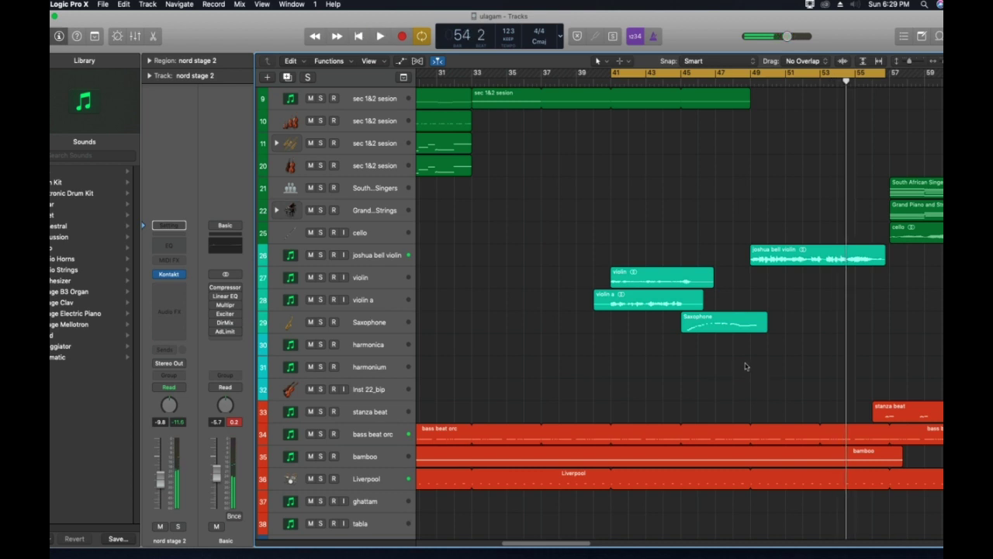
Reduce the vertical and horizontal zoom of the tracks area so bars 21–61 fit in view
scroll(746, 367, up, 5)
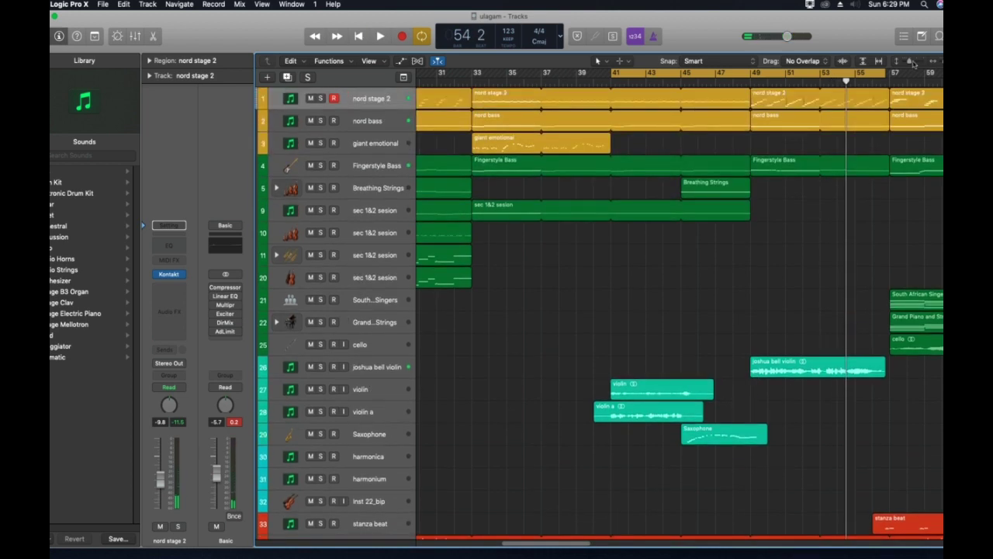
drag(911, 64, 910, 63)
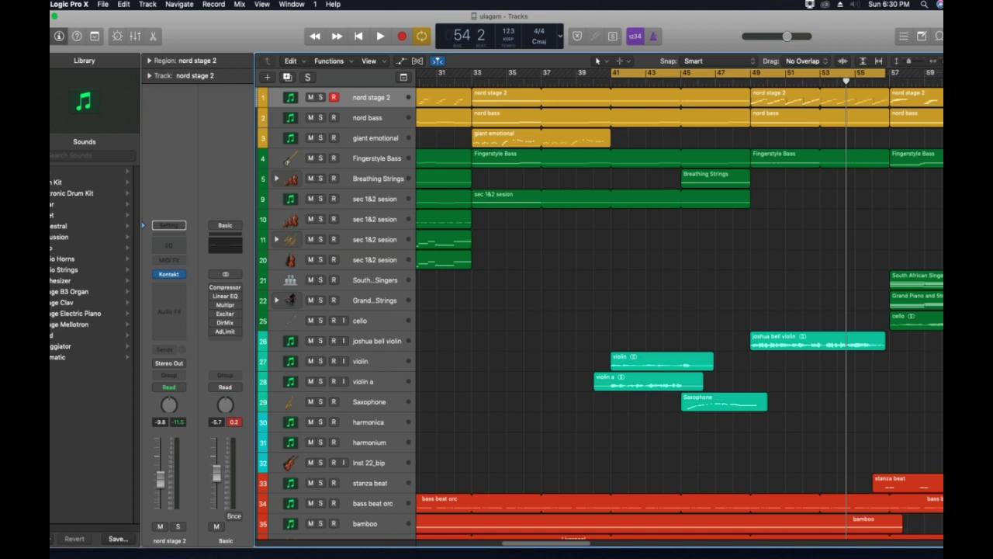
key(super+Left)
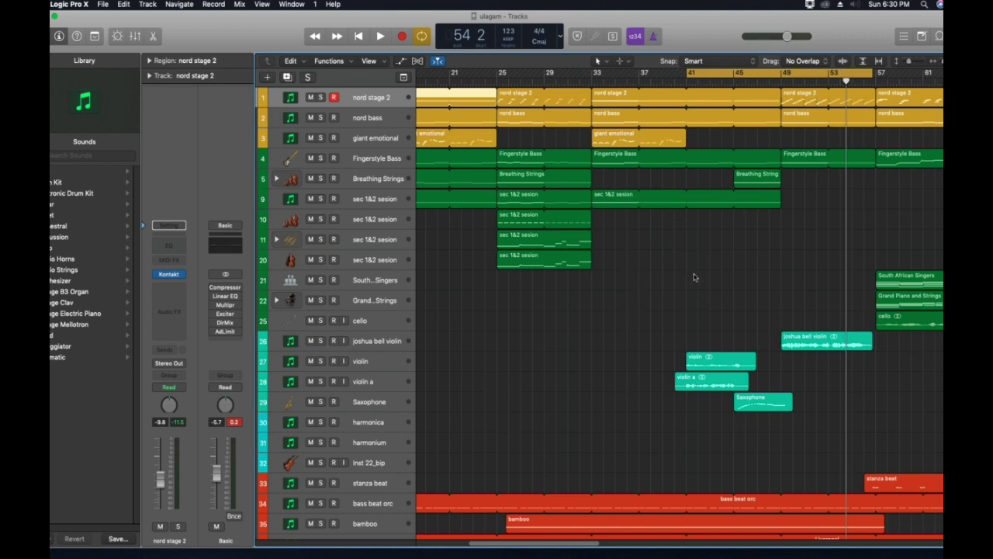
Play the section with nord stage 2 soloed, adding nord bass and Fingerstyle Bass to the solo, and stop playback
click(320, 99)
key(space)
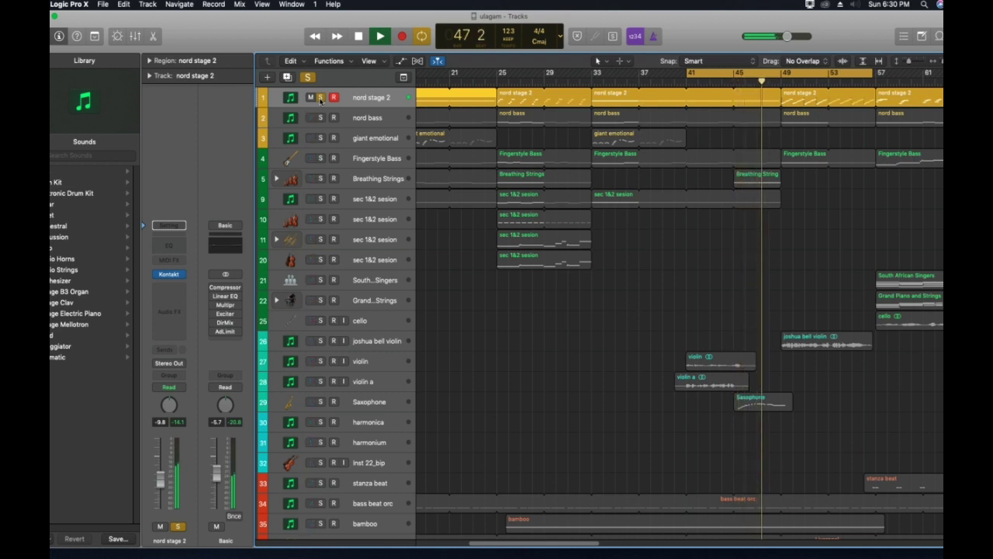
click(320, 117)
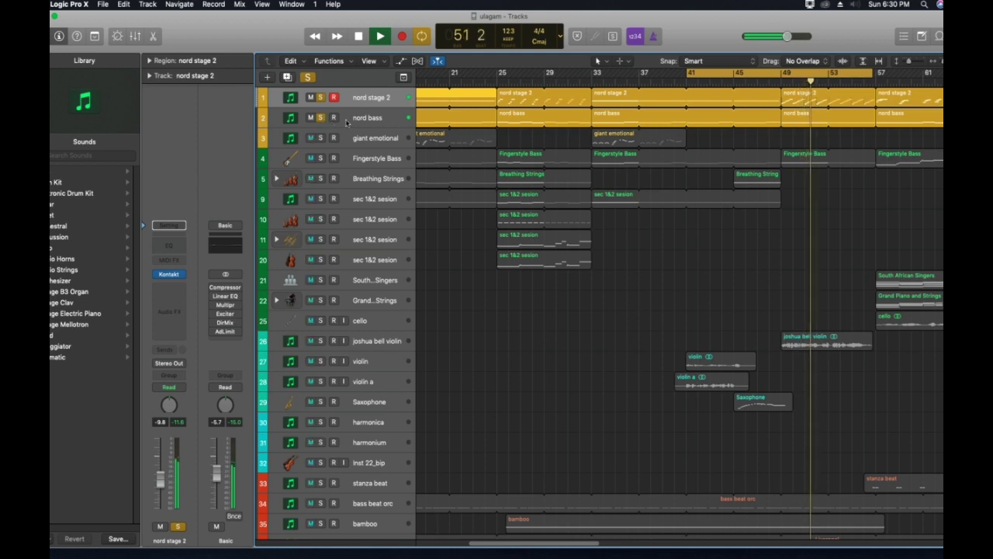
click(321, 158)
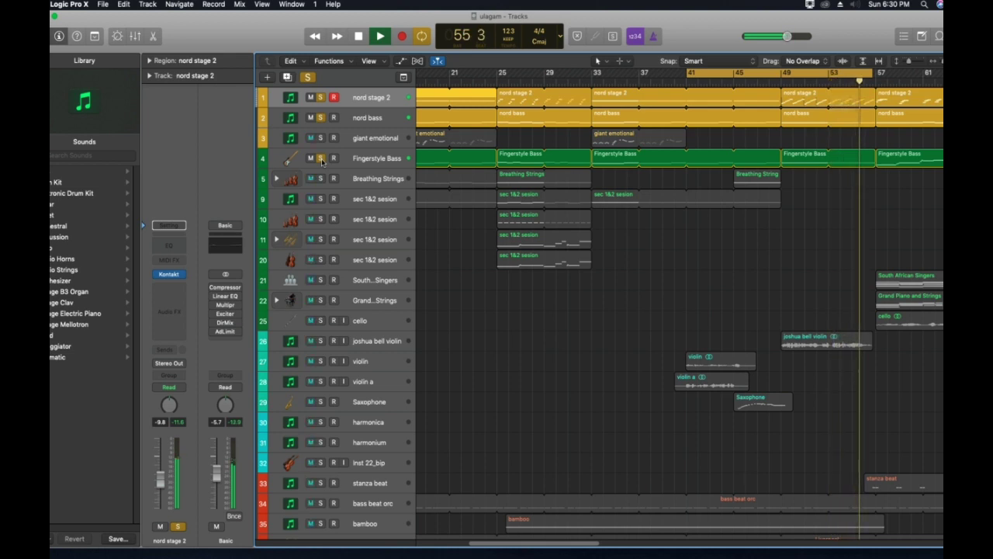
key(space)
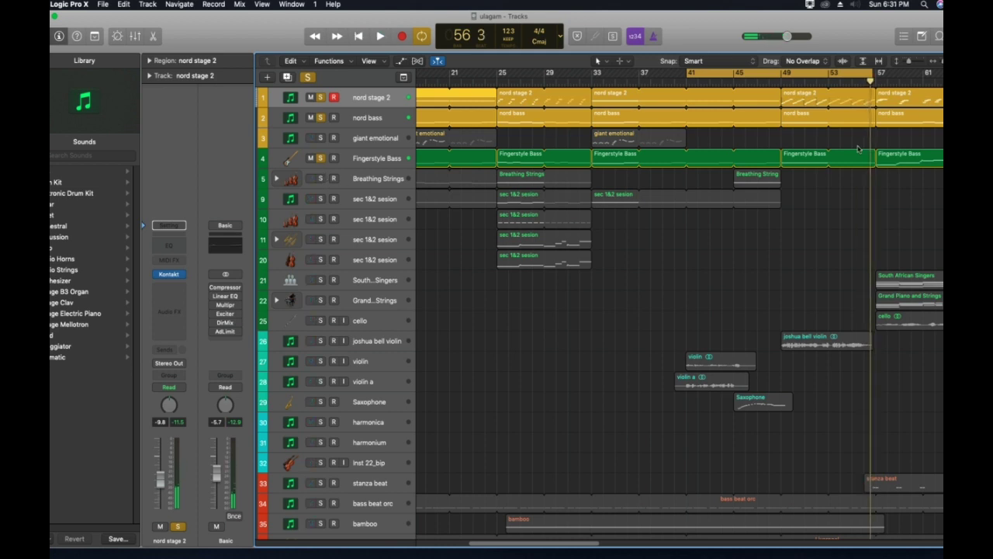
Look over the violin tracks, selecting joshua bell violin, the violin track below it, and joshua bell violin again
scroll(811, 353, down, 5)
scroll(820, 371, up, 5)
scroll(505, 377, down, 2)
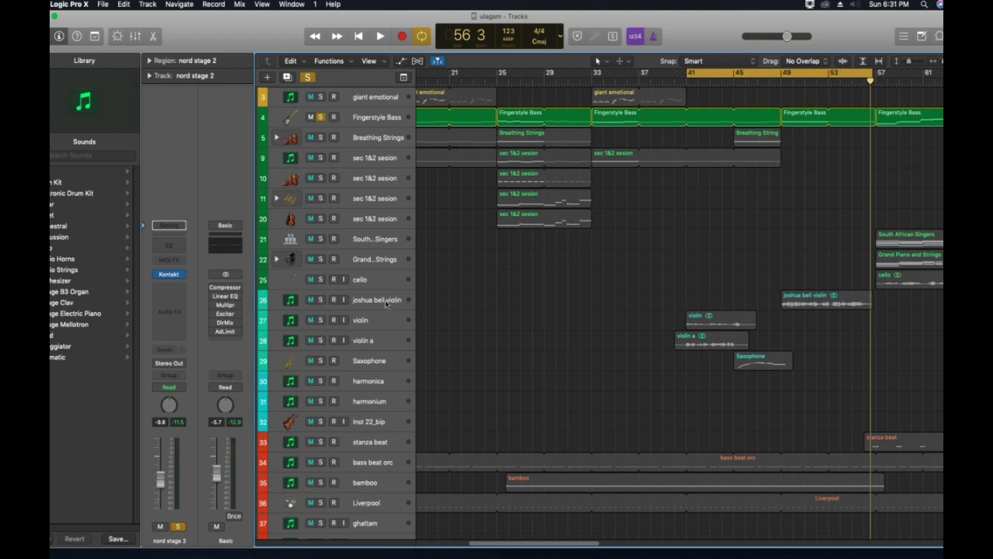
click(386, 301)
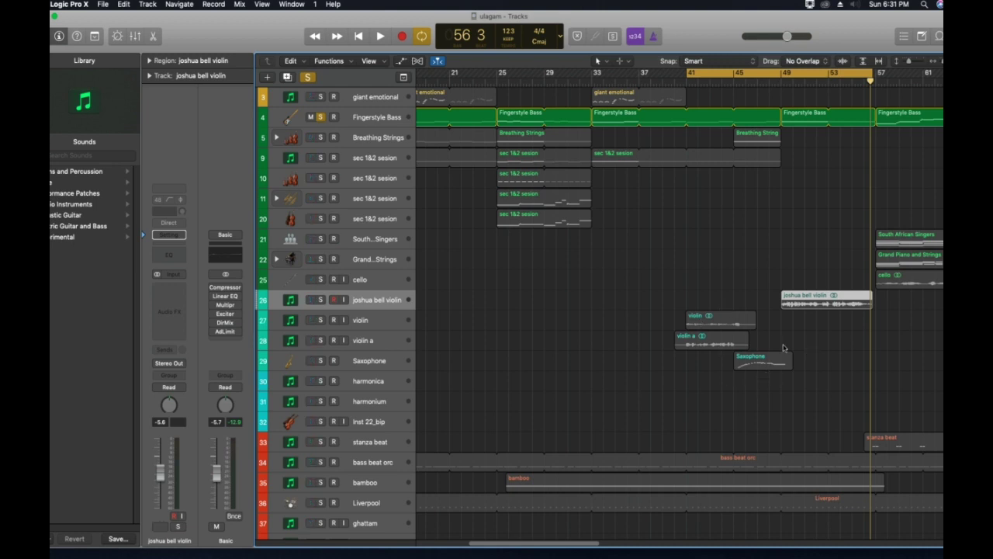
scroll(739, 226, down, 3)
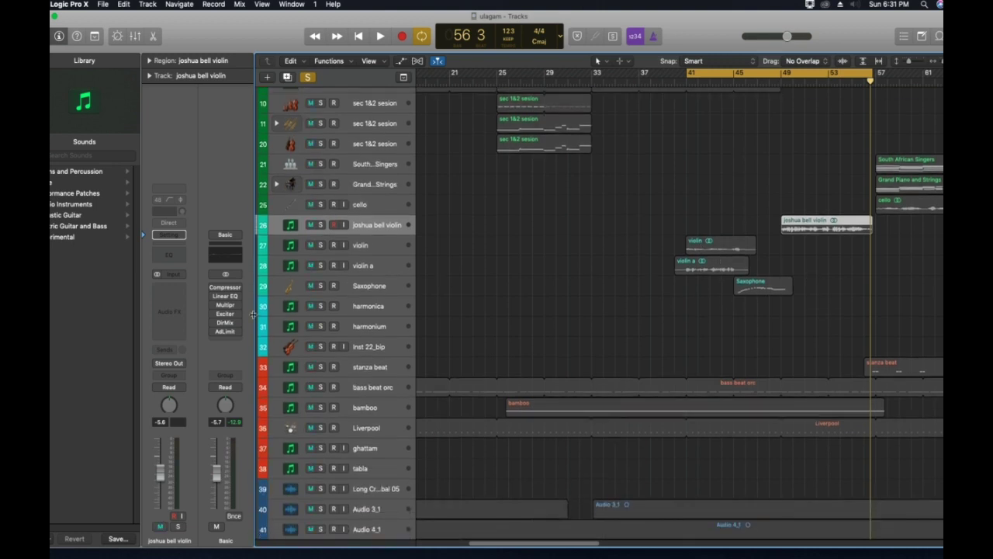
click(378, 246)
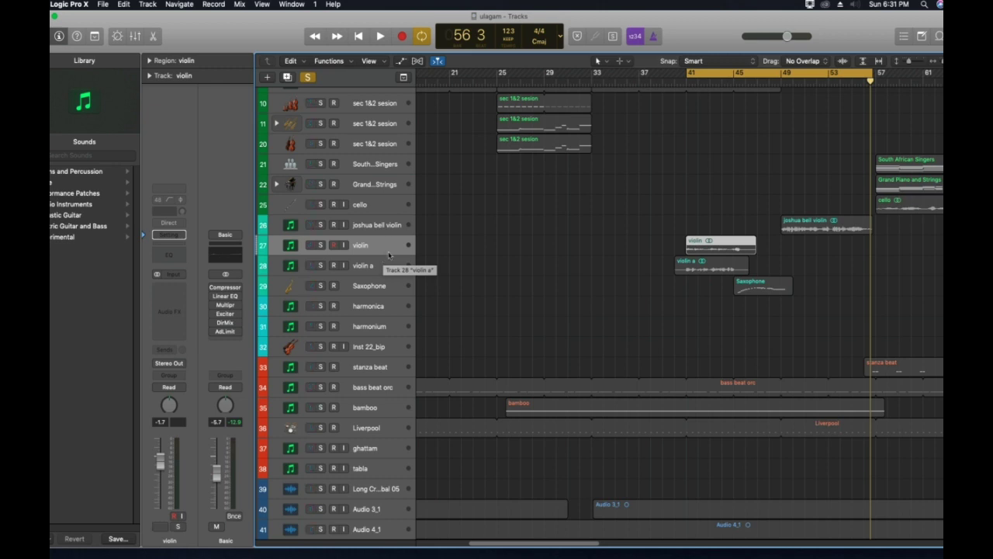
click(392, 225)
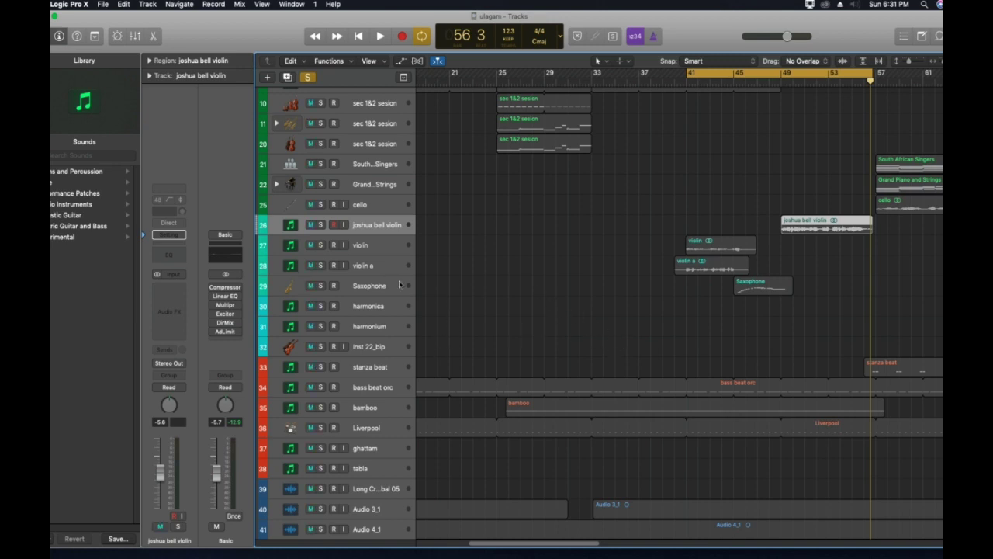
Solo the joshua bell violin, violin and violin a tracks and play them from bar 41
click(320, 225)
click(320, 265)
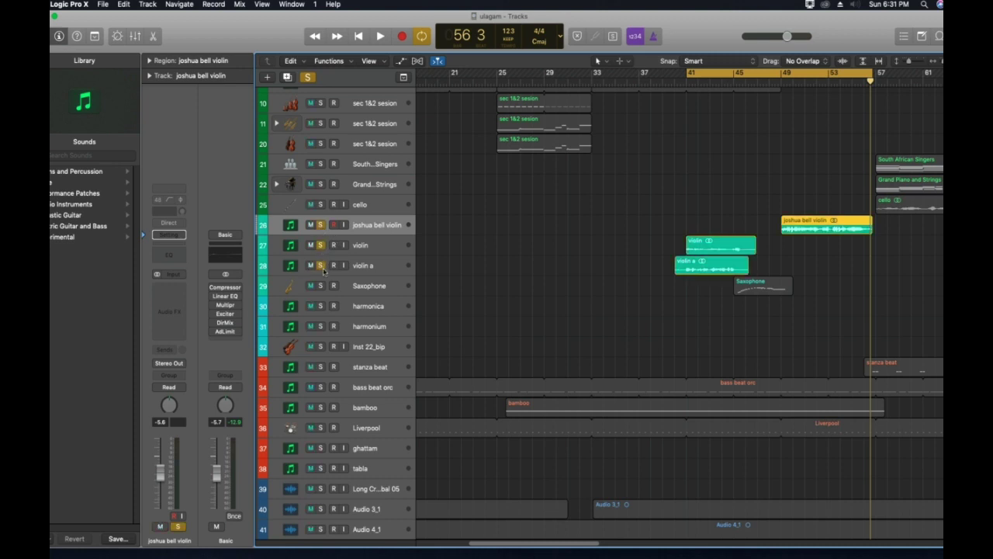
key(space)
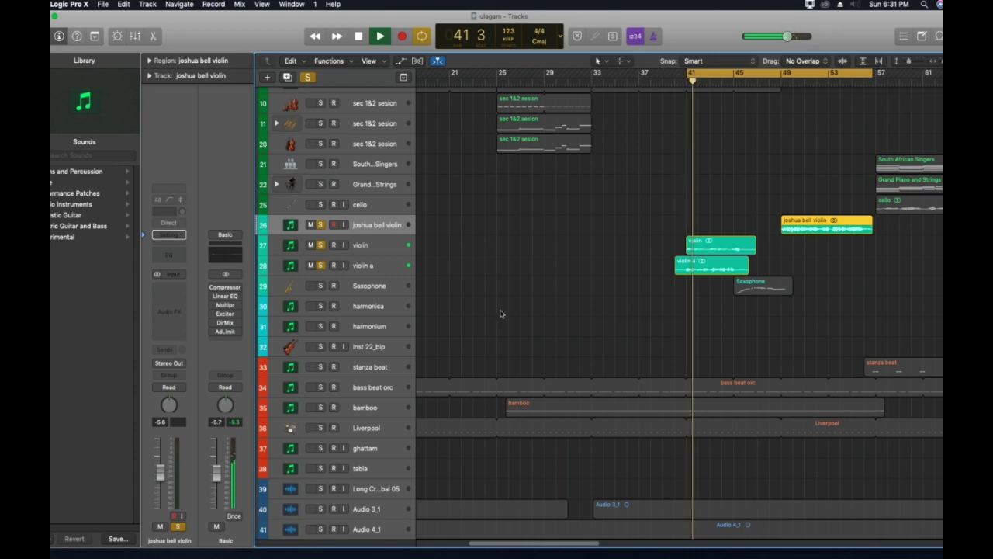
key(F4)
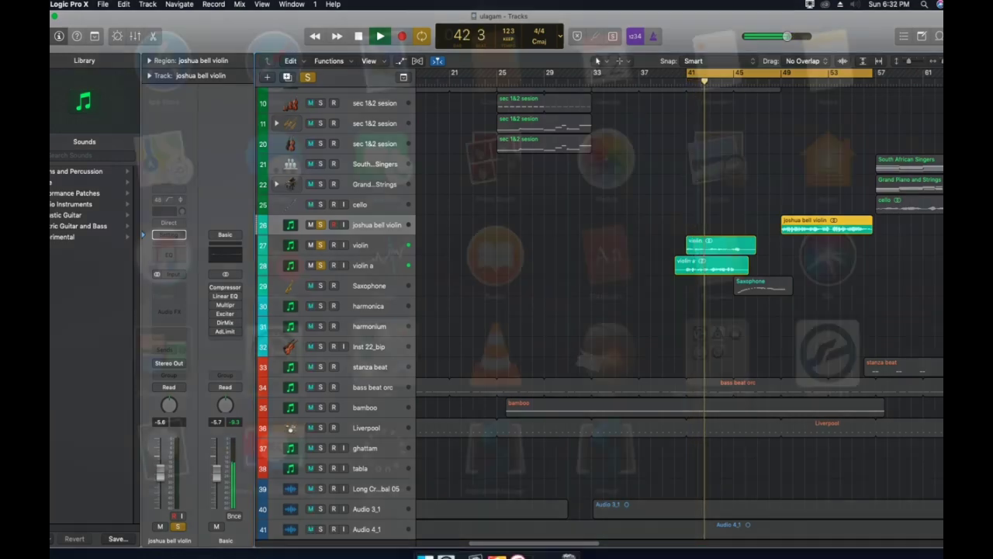
click(855, 136)
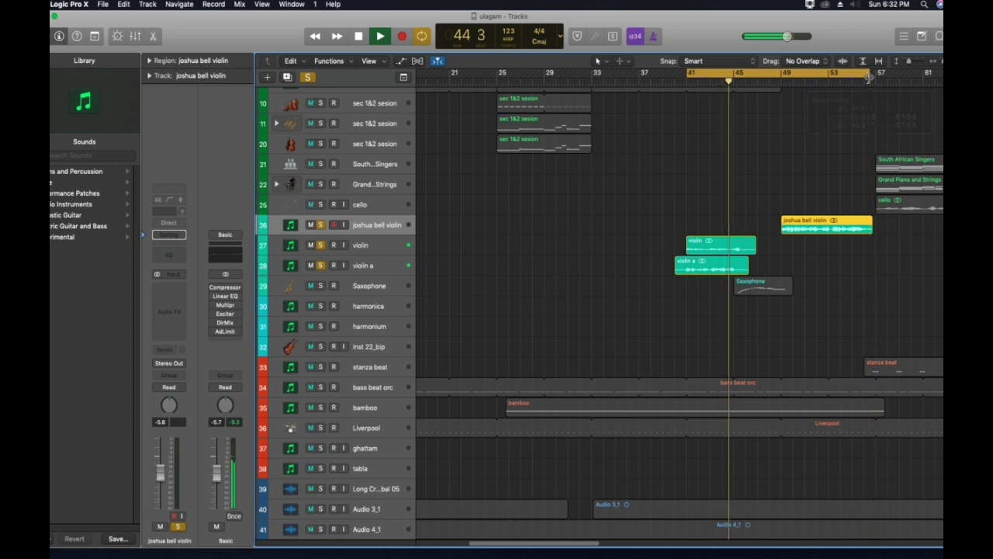
Shorten the cycle range to bars 41–49, turn off solo on joshua bell violin, and replay the range
drag(869, 78, 778, 78)
key(space)
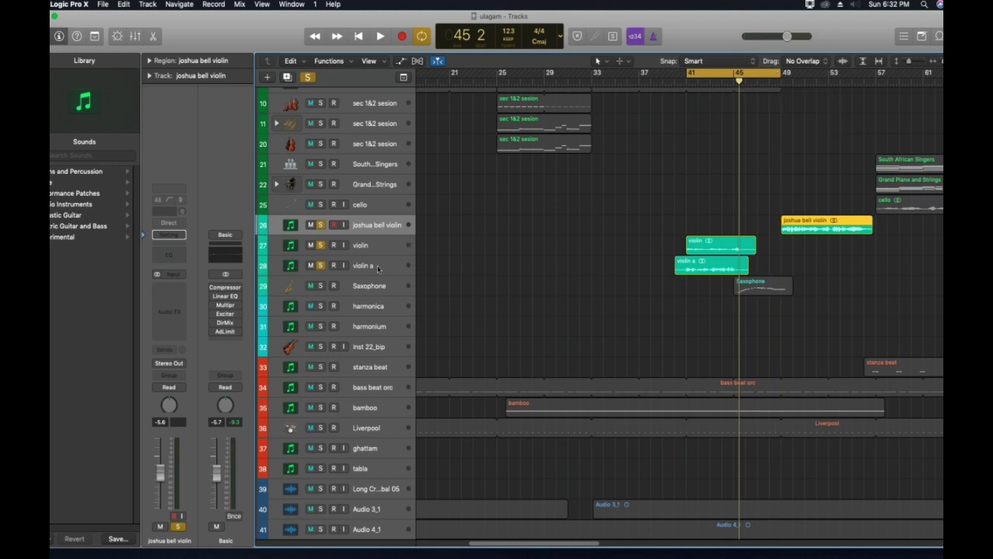
click(320, 225)
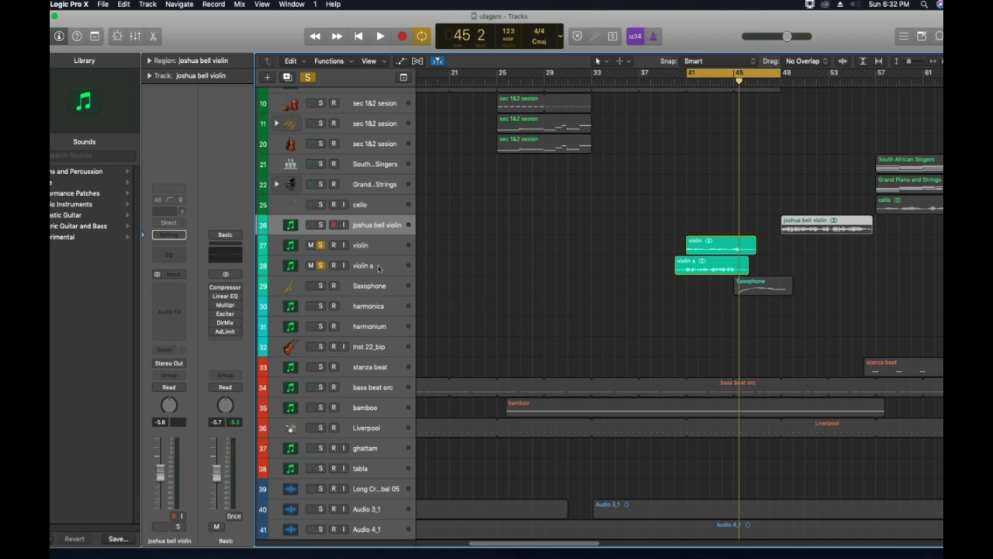
key(space)
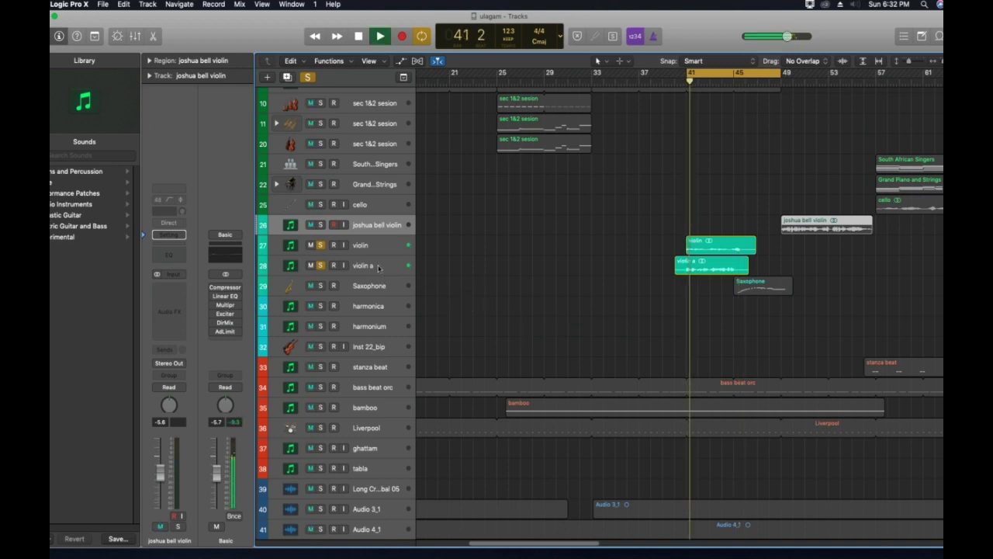
Compare violin a without the violin track against both violins soloed together, and stop playback
click(319, 245)
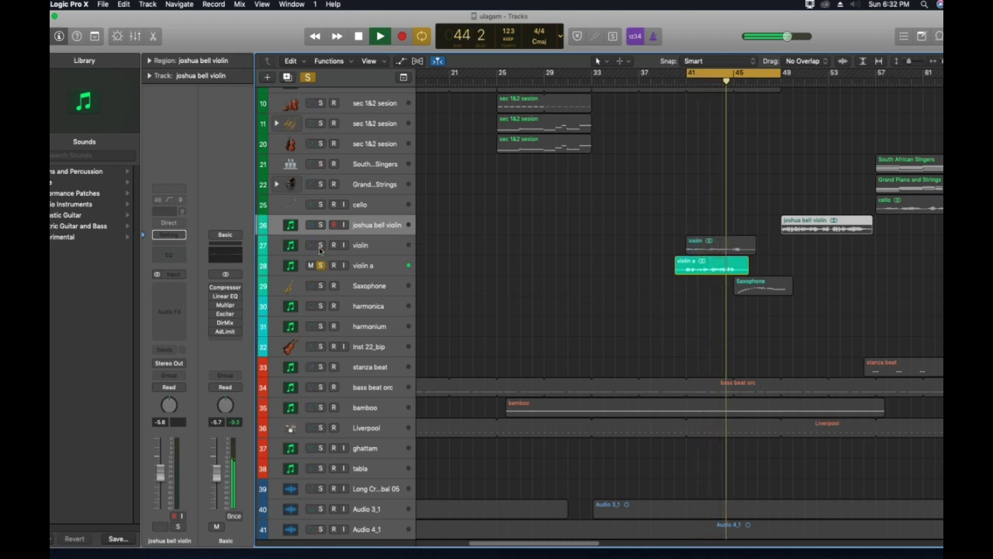
key(space)
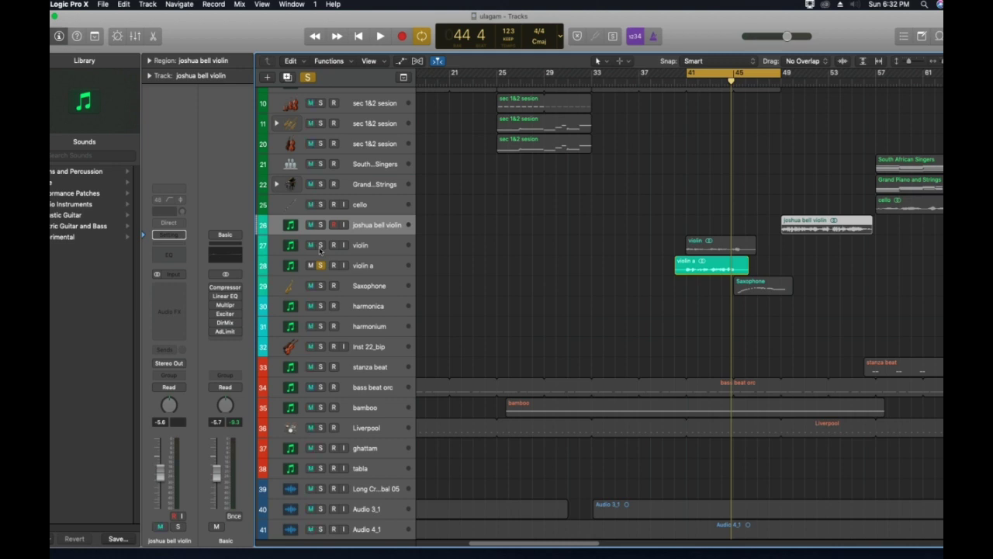
click(320, 247)
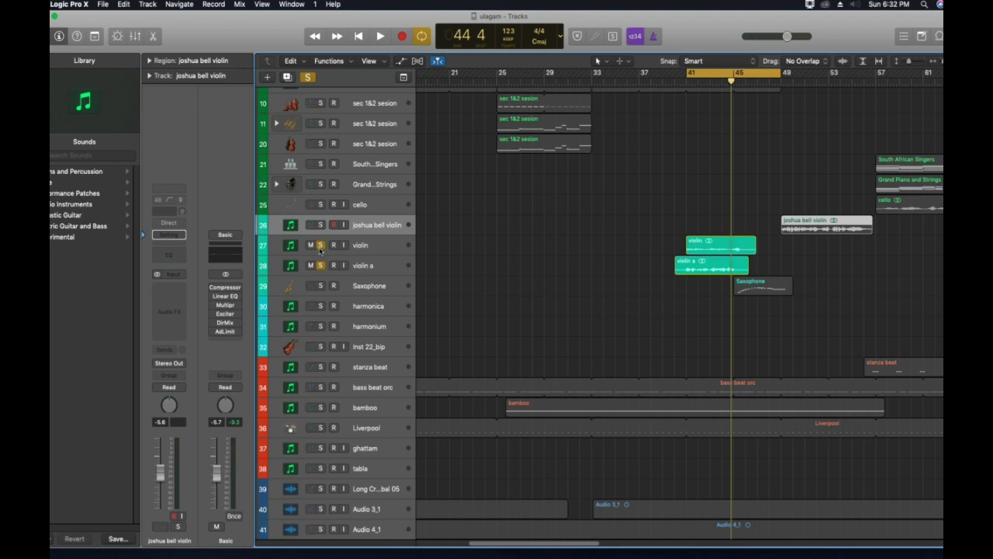
key(space)
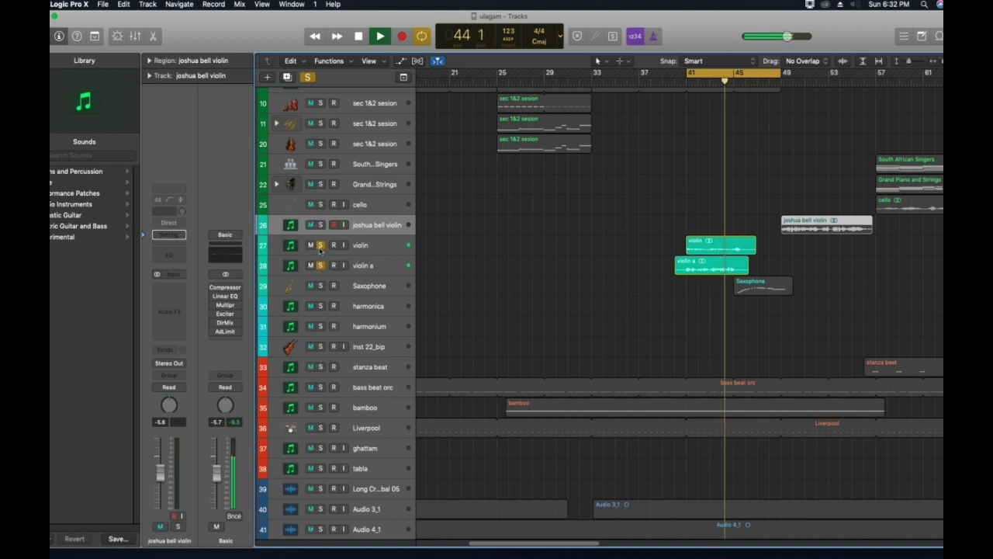
key(space)
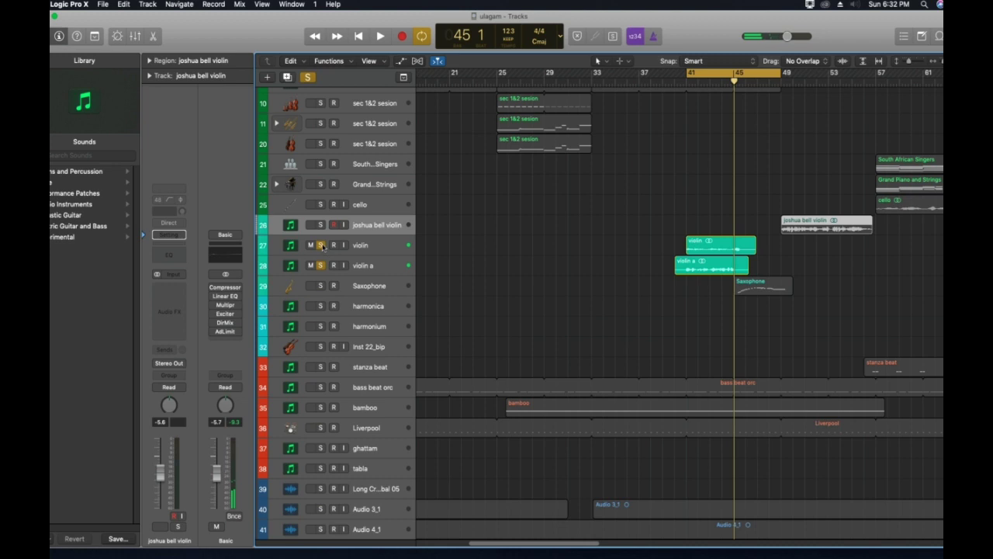
Select the Saxophone track and add it to the soloed tracks
scroll(591, 303, up, 5)
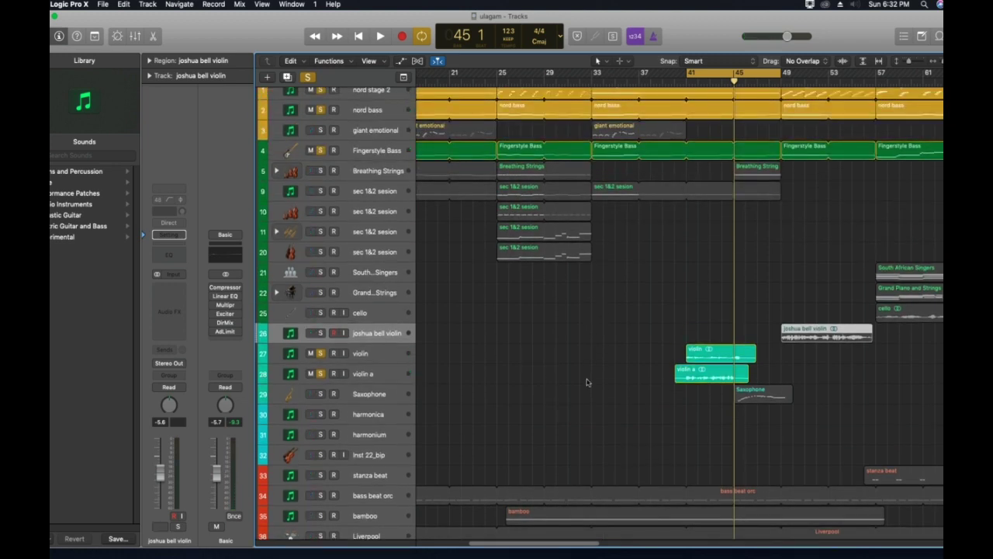
scroll(587, 377, down, 4)
scroll(593, 373, up, 5)
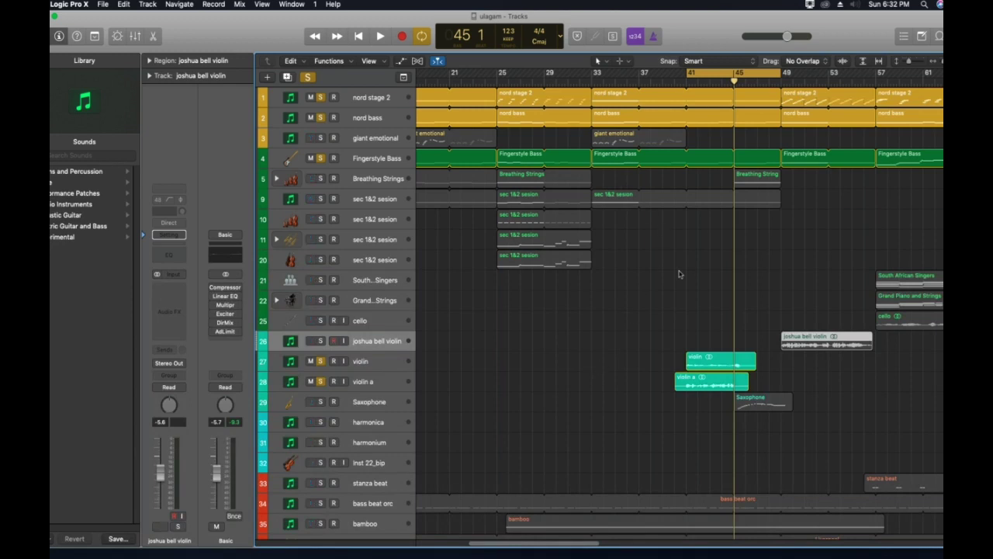
scroll(667, 271, down, 2)
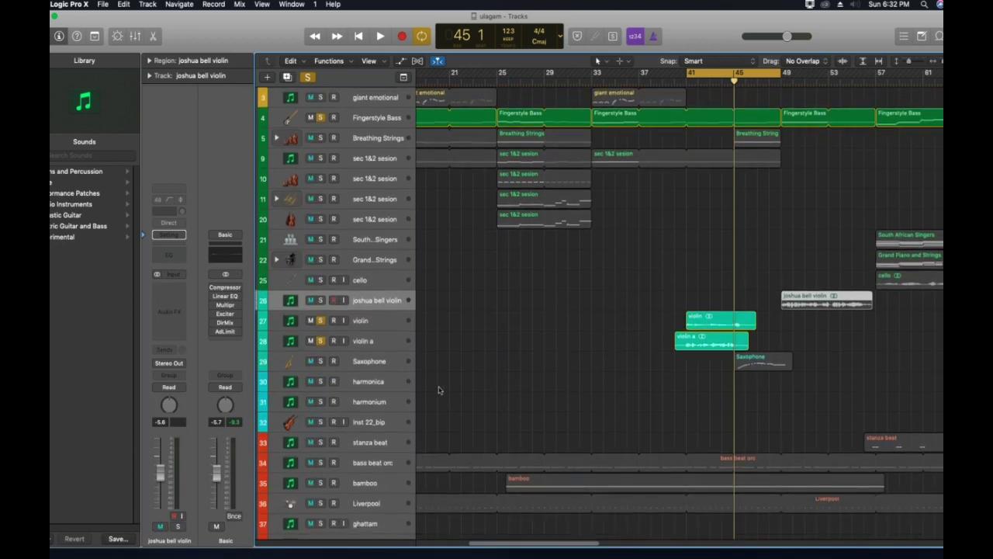
click(363, 363)
click(321, 361)
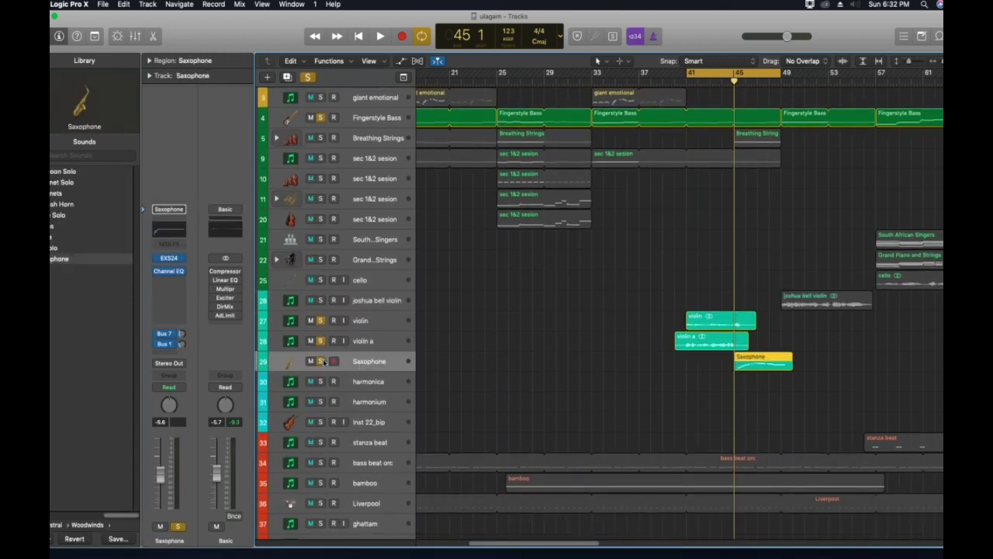
Turn off solo on the violin a and violin tracks to isolate the Saxophone track and audition its sound
click(320, 340)
click(320, 321)
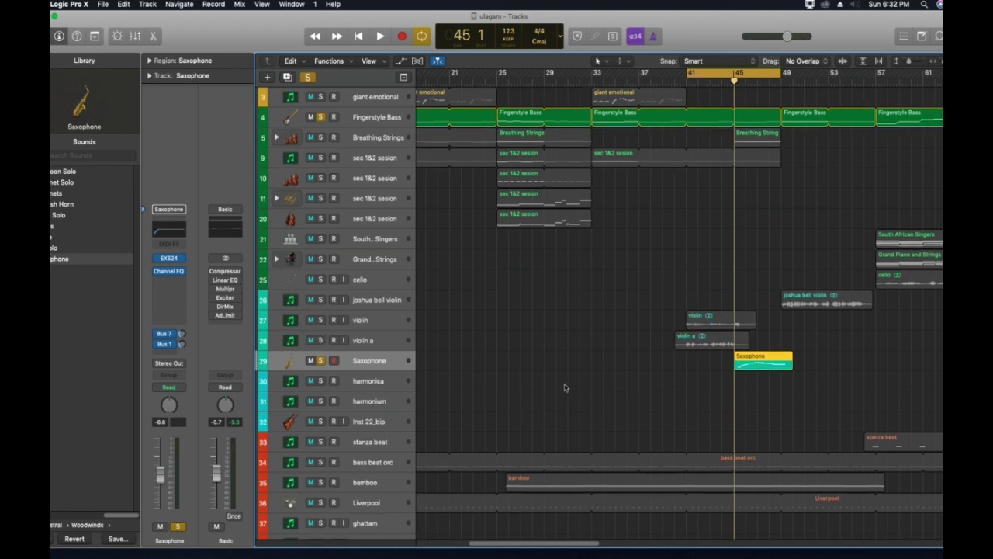
scroll(561, 387, down, 2)
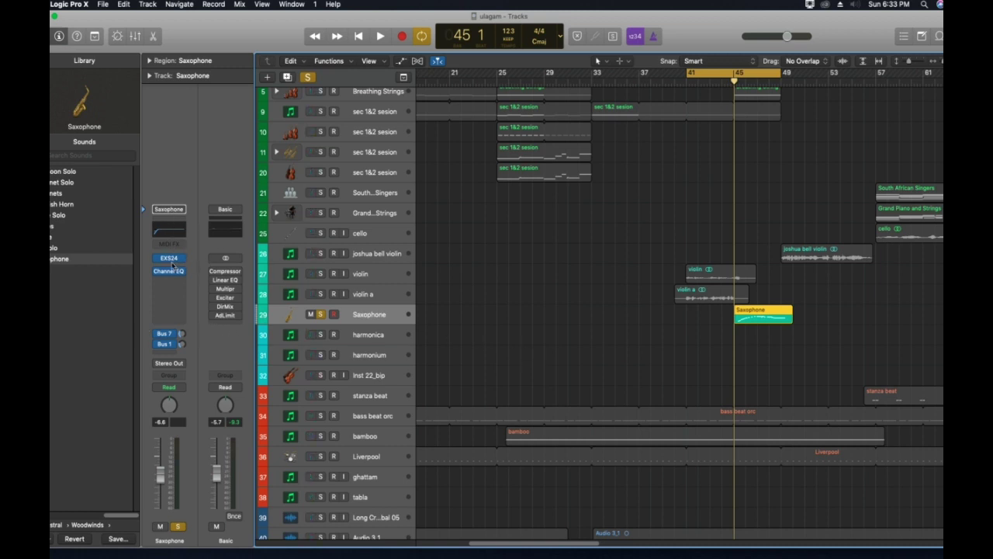
click(87, 264)
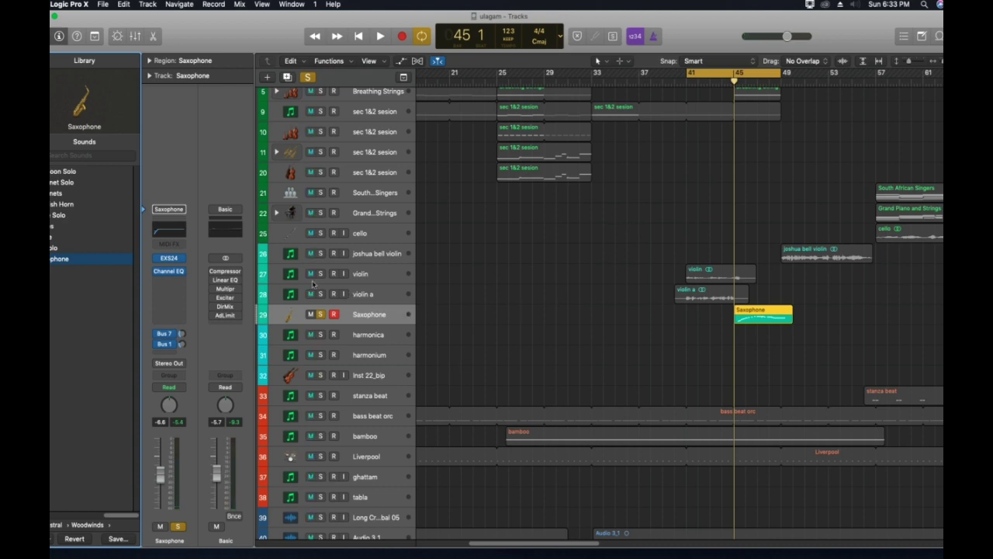
Solo the violin and violin a tracks, play bars 41–49 while adding bass beat orc, bamboo and Liverpool to the solo, and stop playback
drag(320, 275, 320, 295)
key(space)
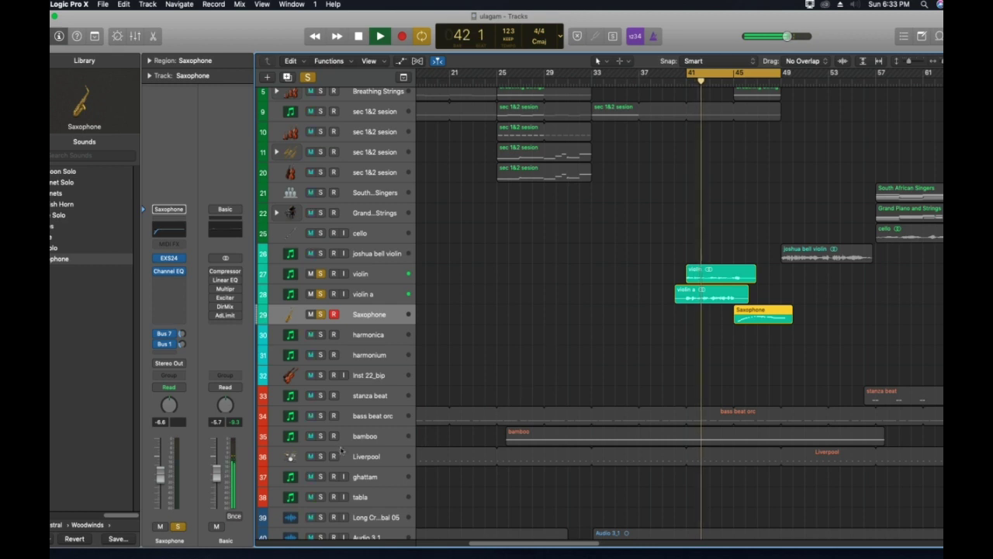
click(321, 416)
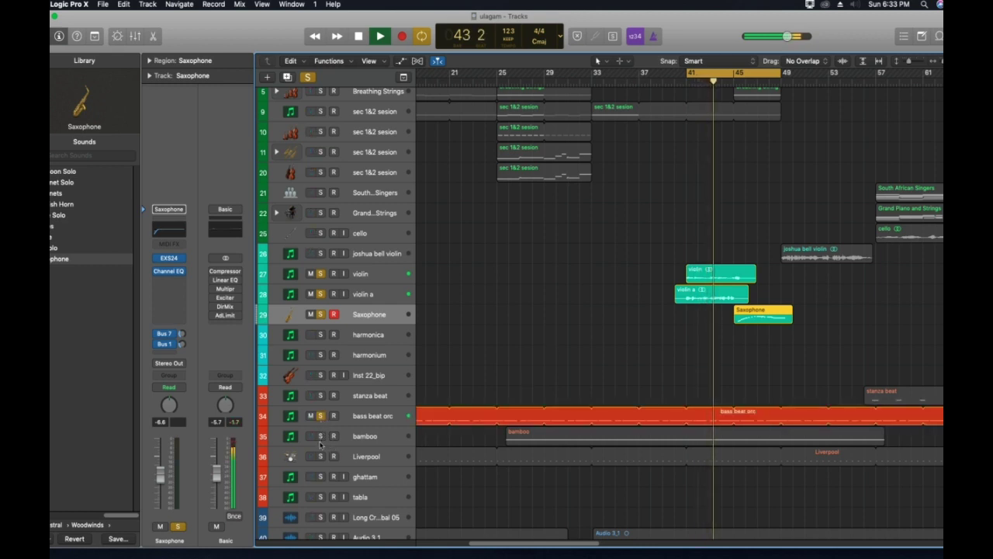
click(320, 436)
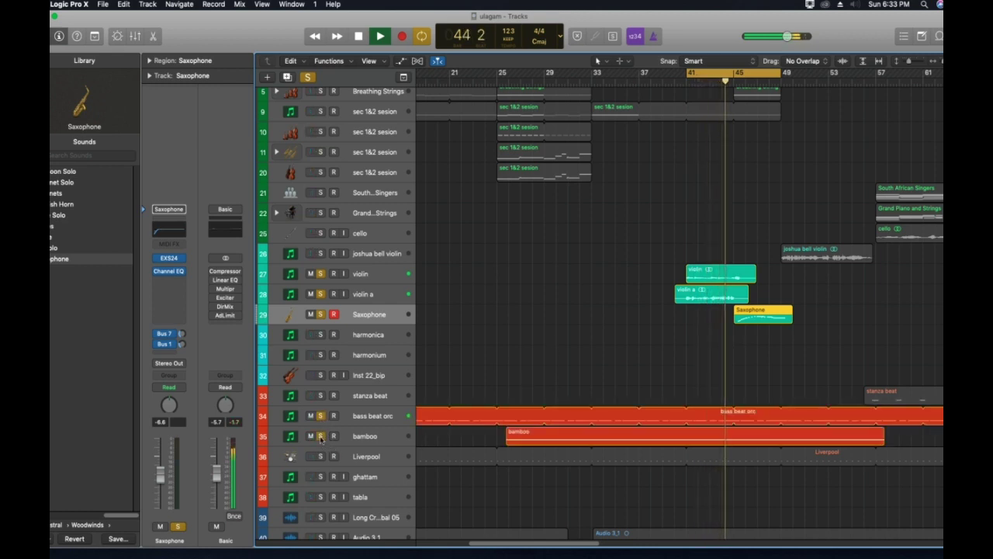
click(321, 456)
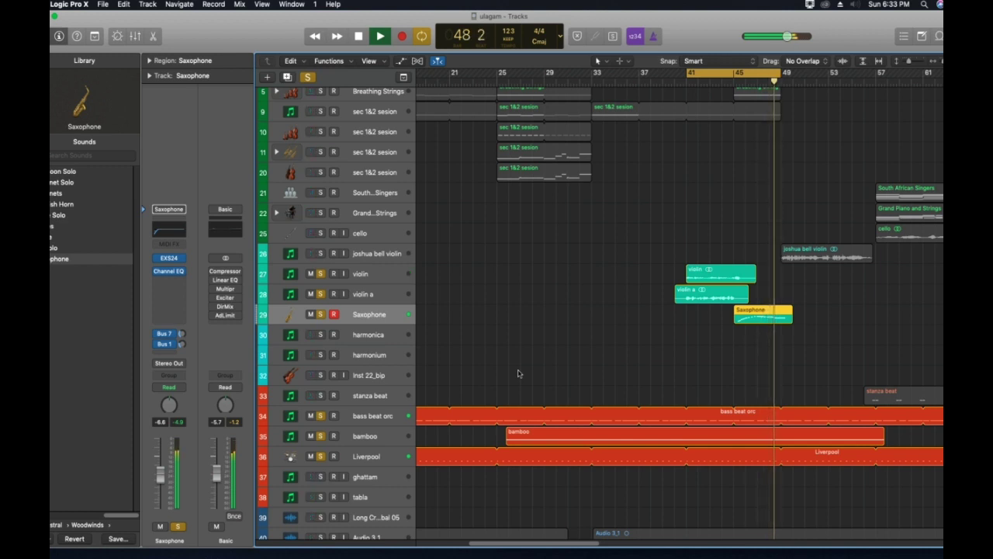
key(space)
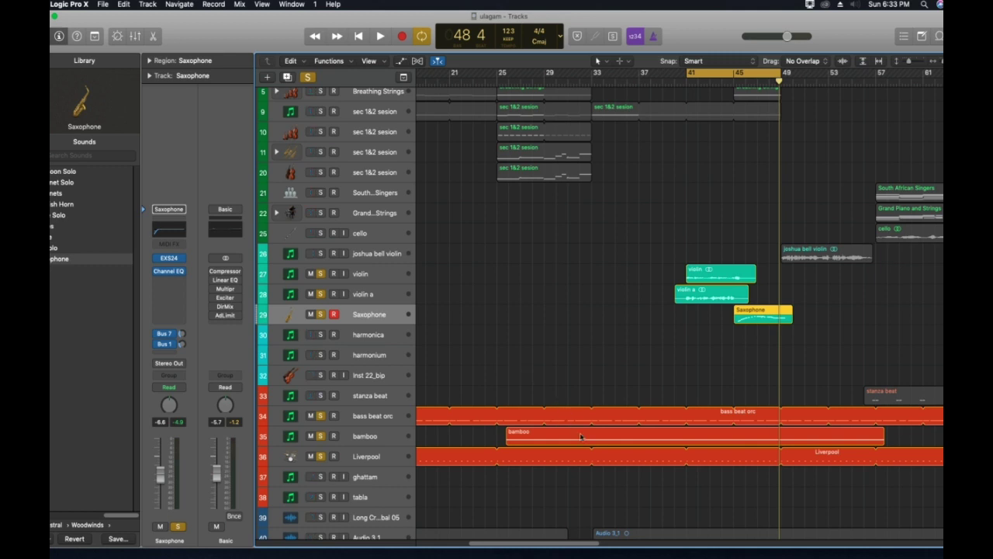
Extend the end of the cycle range to bar 57
scroll(685, 352, up, 1)
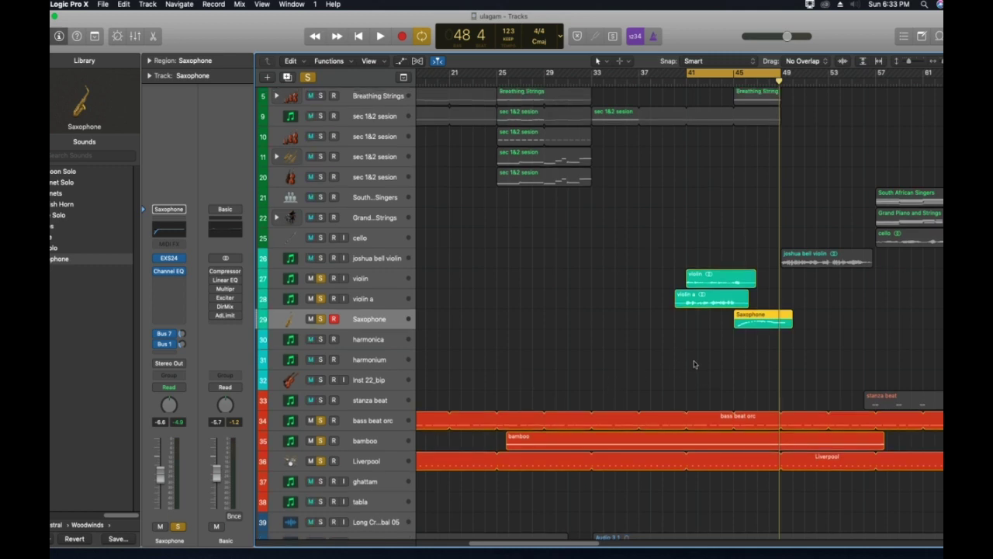
scroll(724, 362, up, 3)
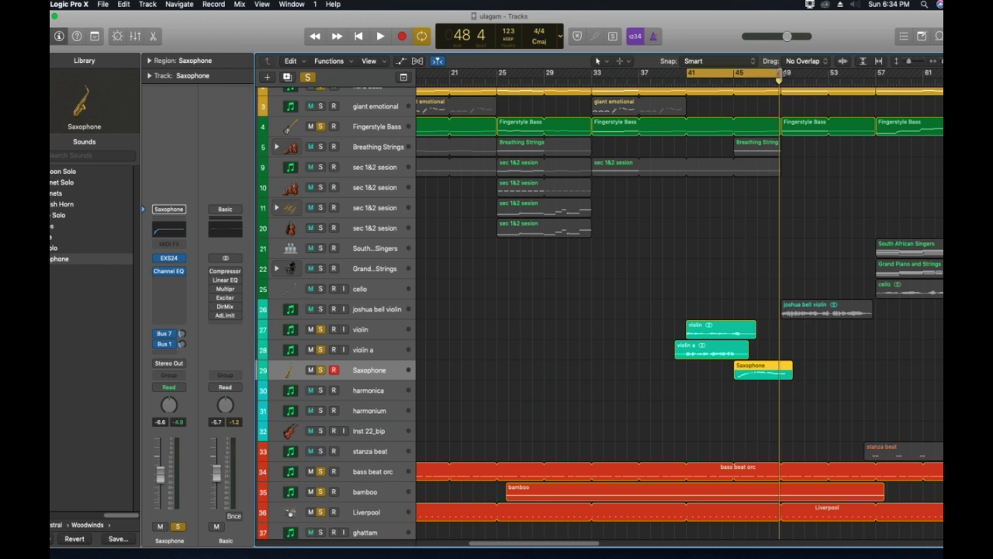
drag(780, 75, 874, 81)
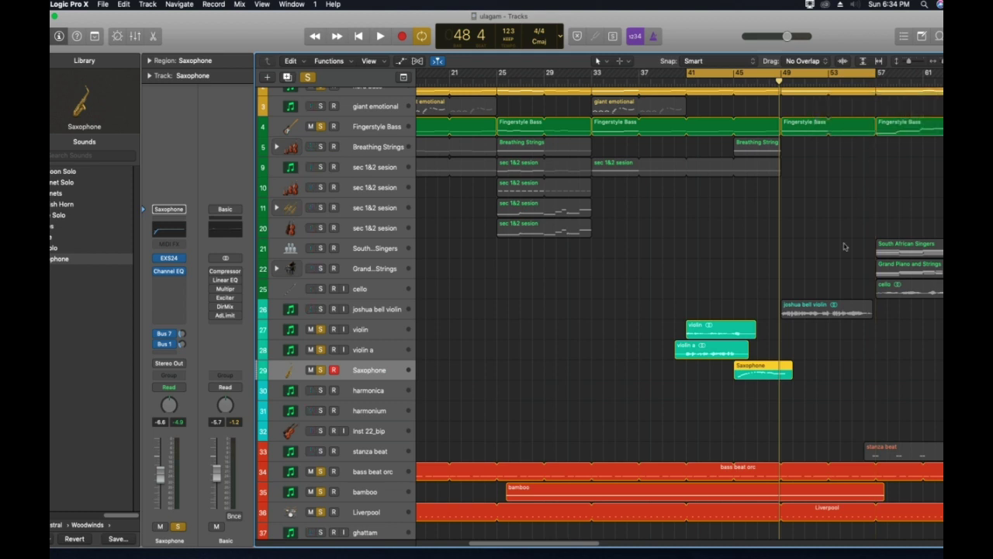
scroll(830, 388, up, 3)
scroll(828, 391, up, 1)
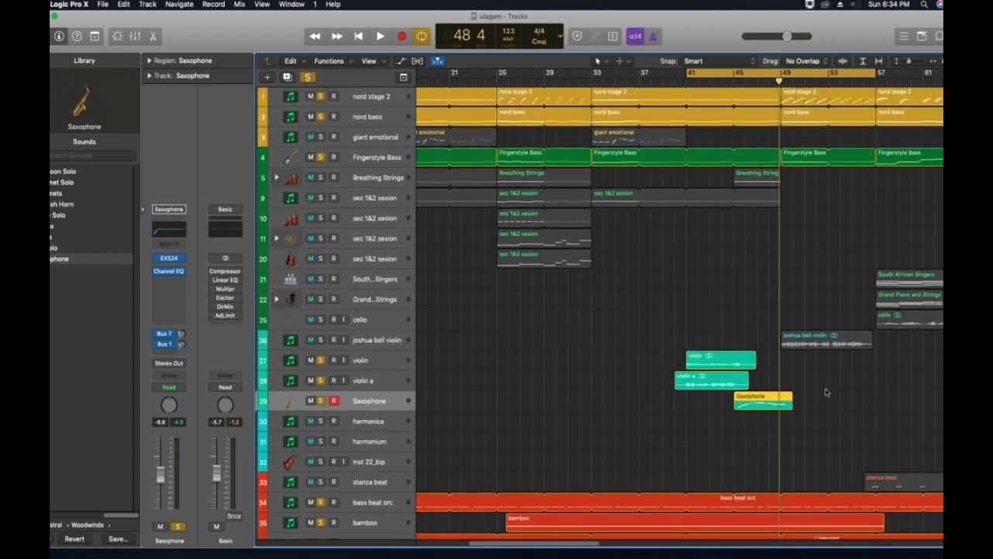
Solo the joshua bell violin track, turn off all solos, and play the section with the full arrangement
click(370, 341)
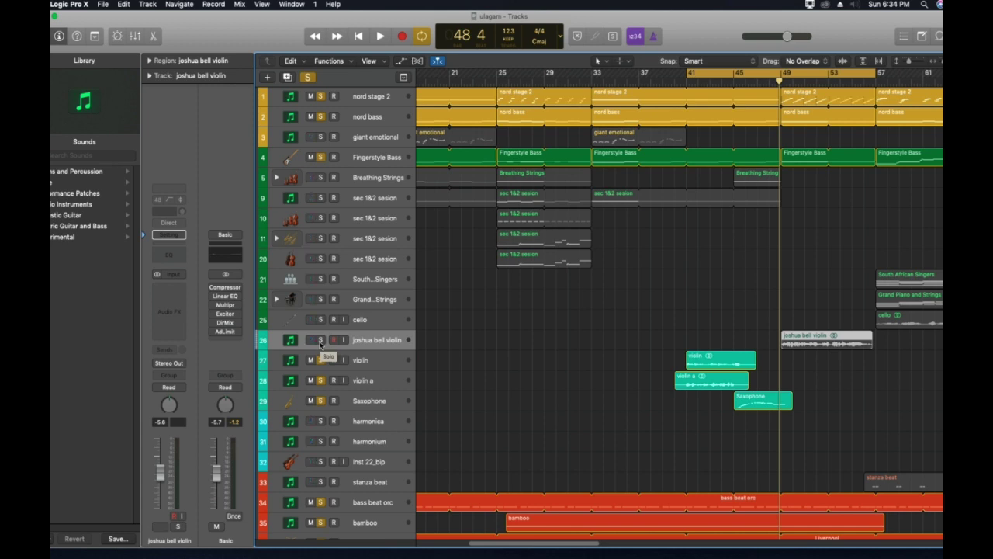
click(320, 341)
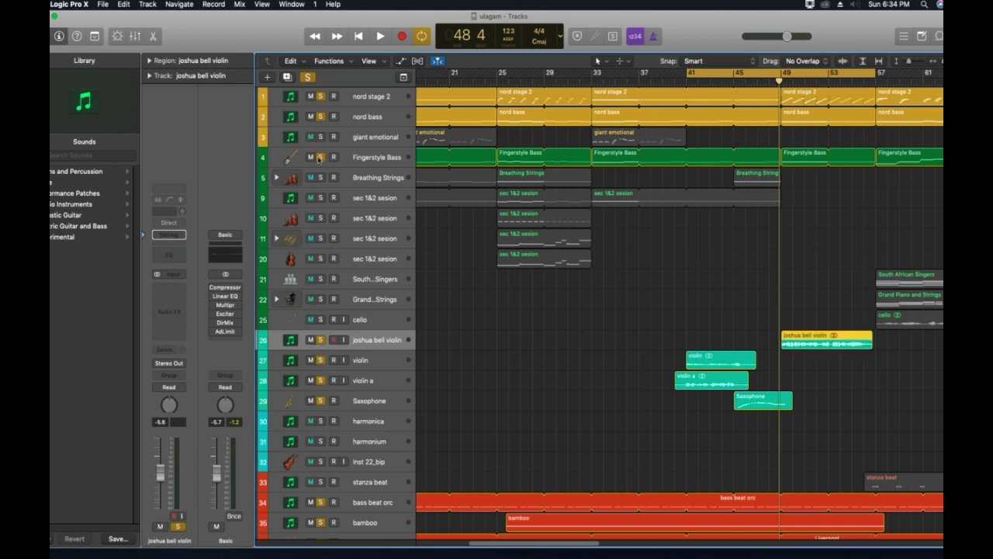
click(310, 78)
key(space)
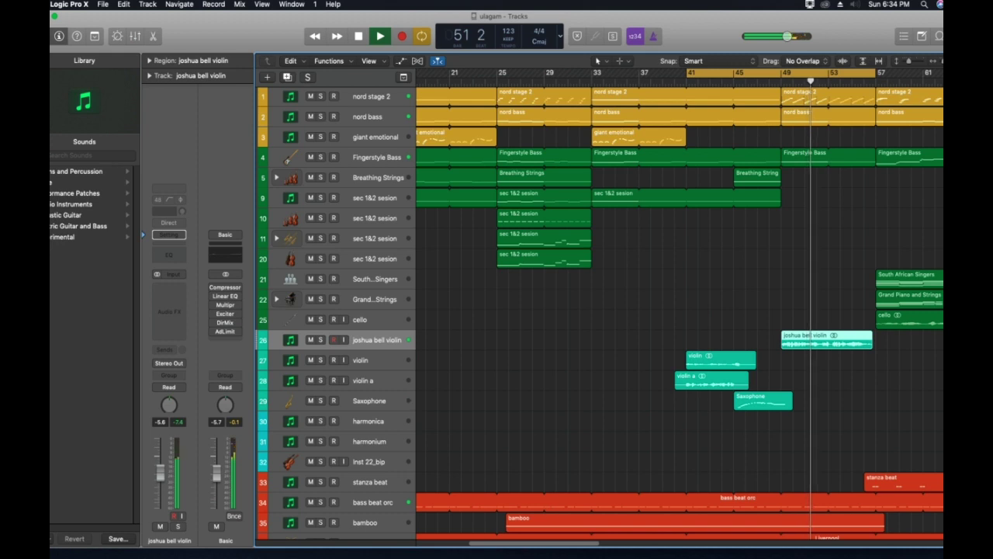
Stop playback and move the cycle range to bars 57–73
mouse_move(566, 547)
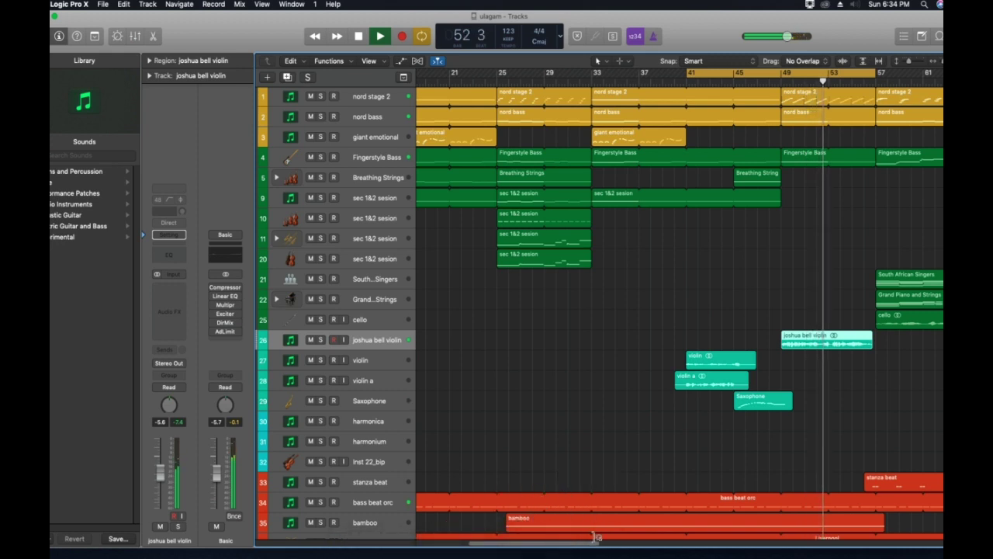
drag(594, 544, 696, 483)
scroll(696, 466, right, 5)
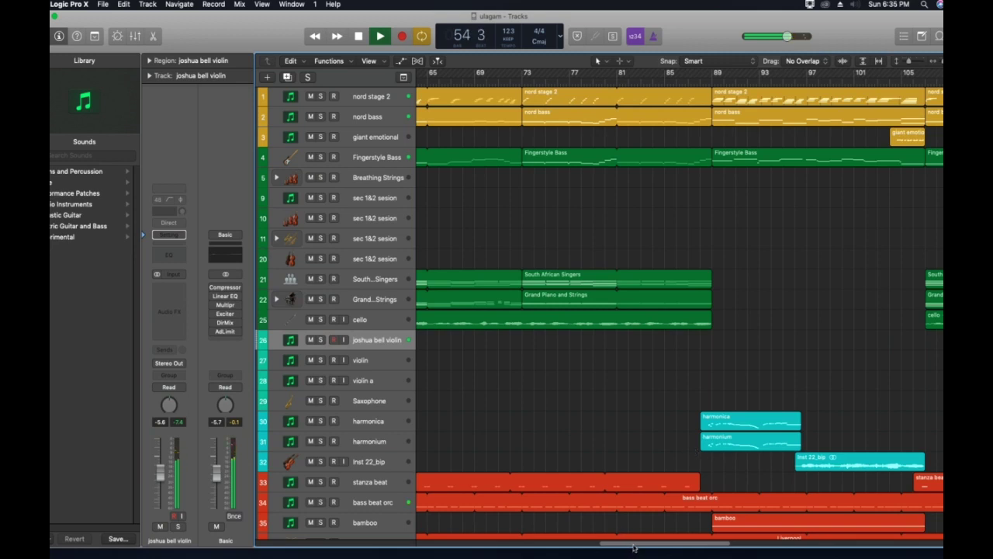
drag(634, 548, 576, 543)
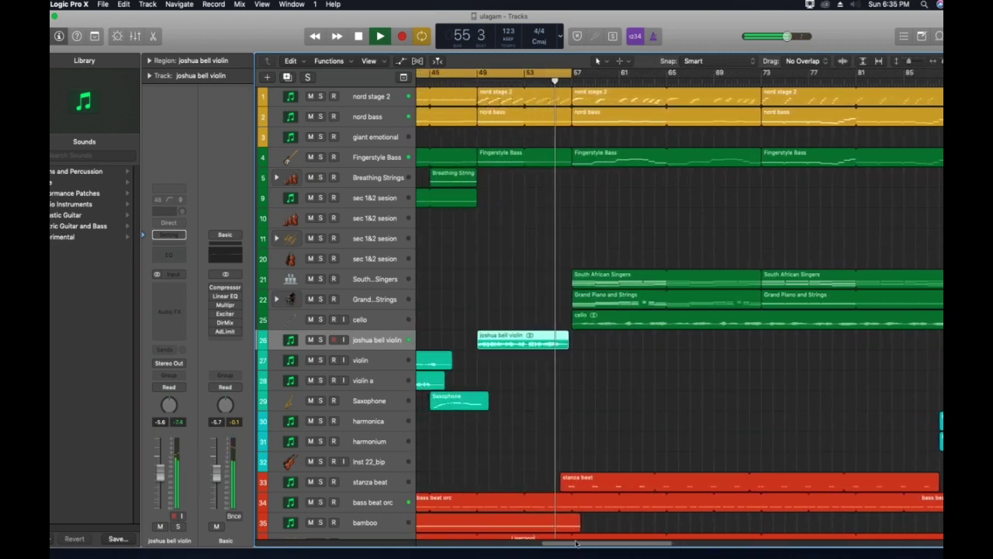
key(space)
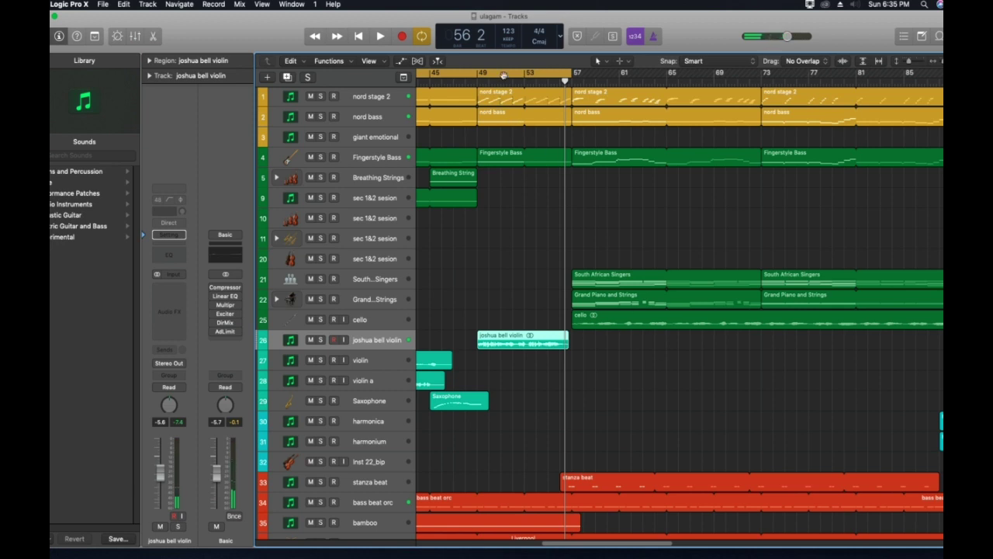
drag(503, 76, 692, 82)
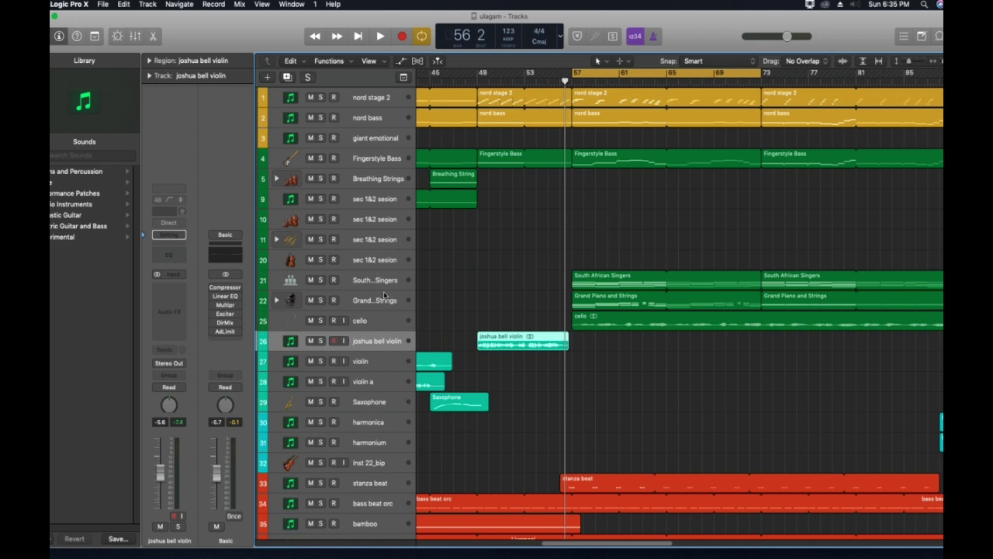
Solo the South African Singers track, play it from bar 57, and lower its volume to -2.4
click(370, 281)
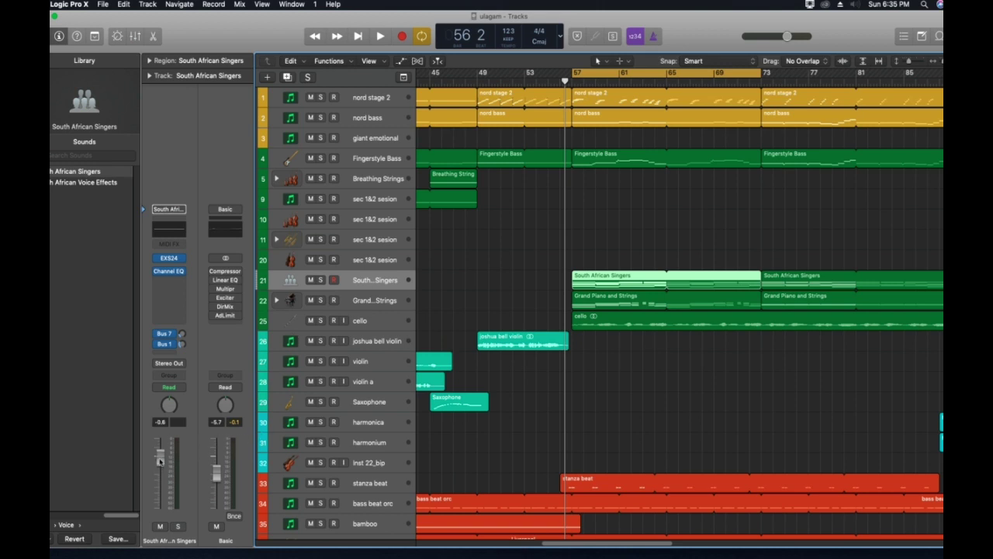
click(320, 280)
key(space)
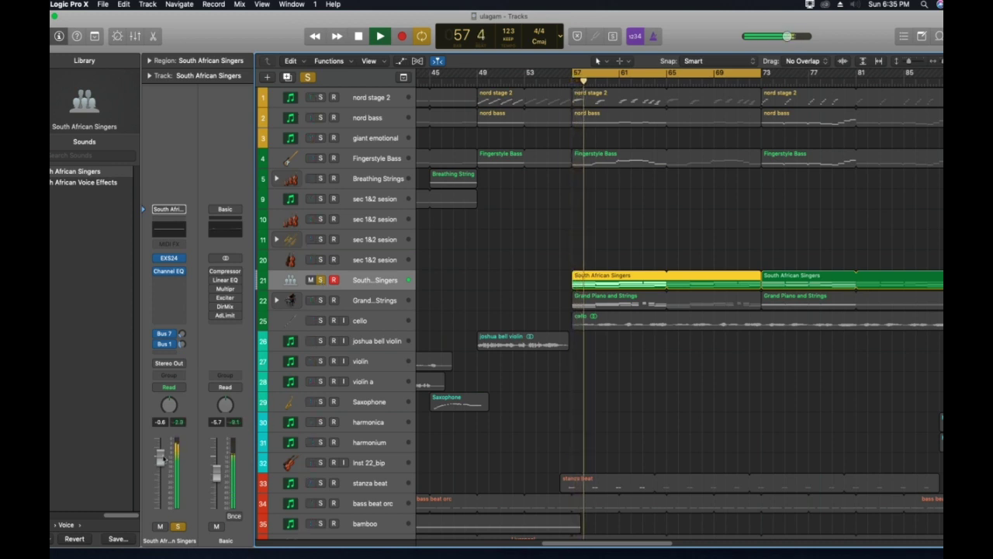
drag(162, 461, 163, 467)
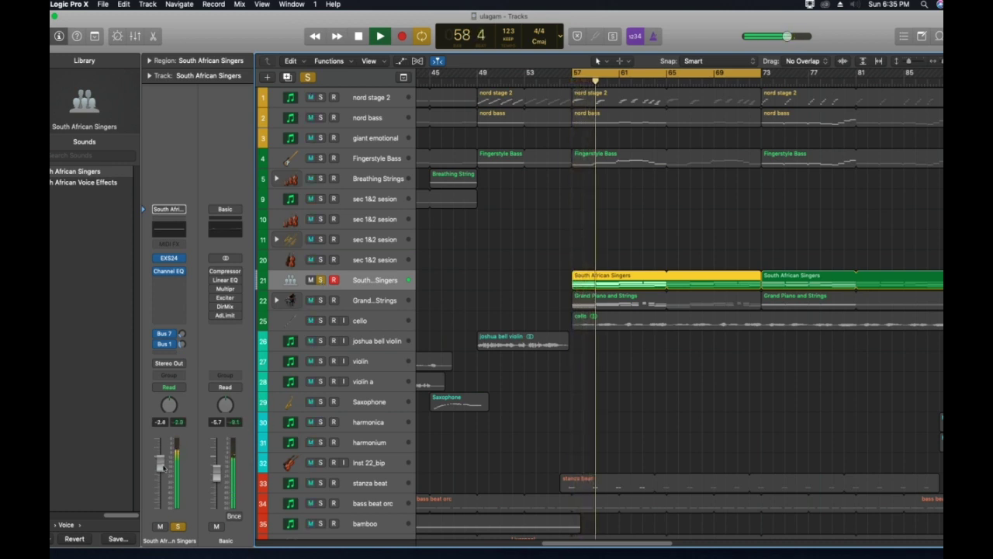
Add the Grand Piano and Strings and cello tracks to the solo, and isolate the cello during playback
click(321, 300)
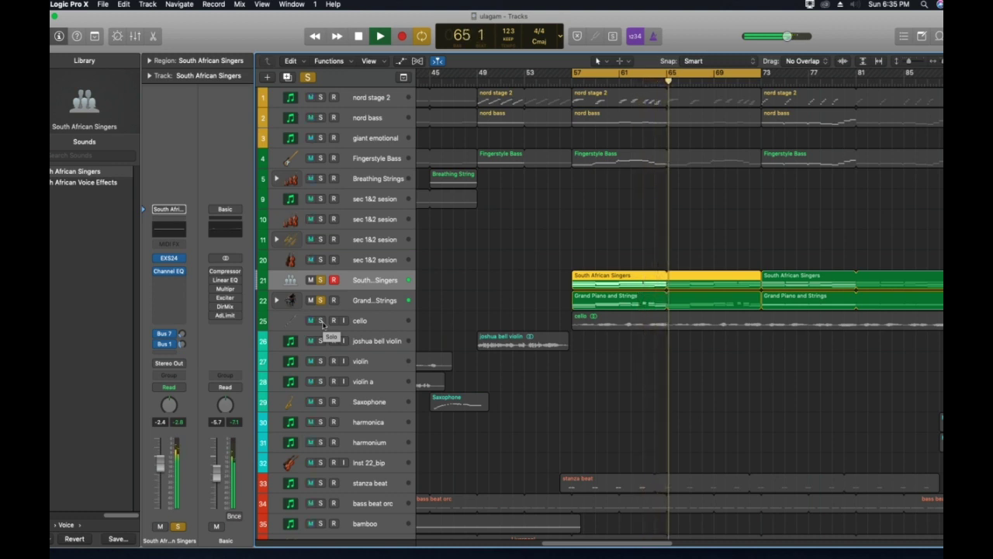
click(322, 324)
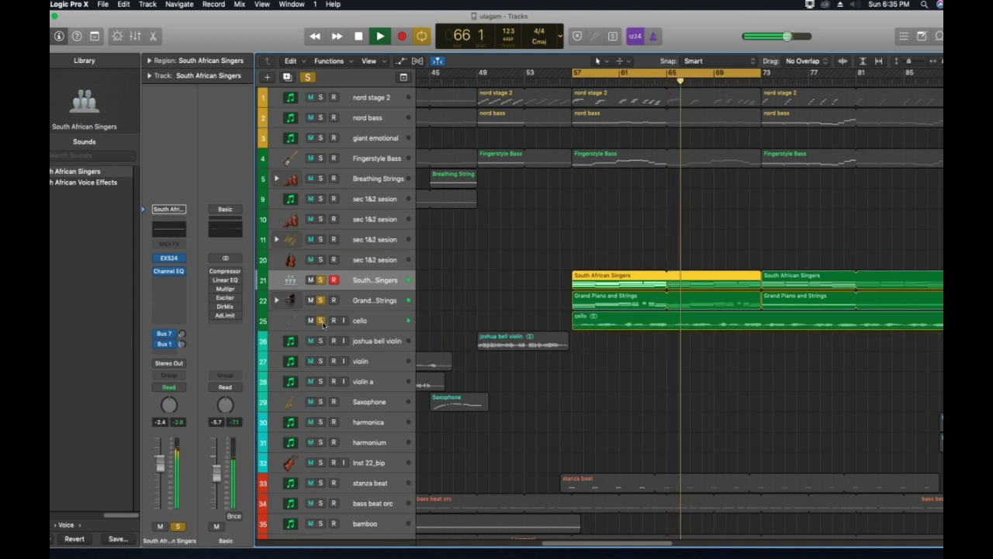
click(320, 280)
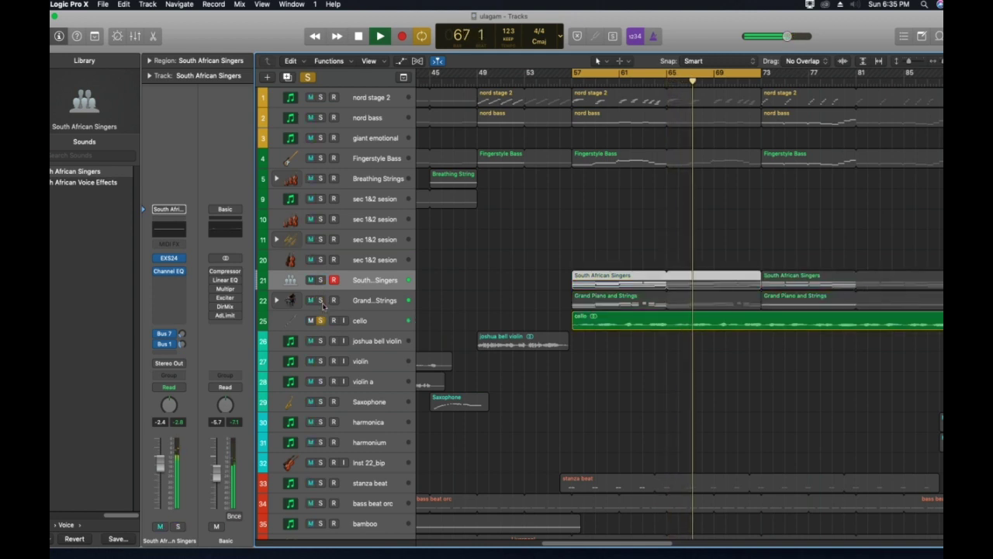
click(360, 320)
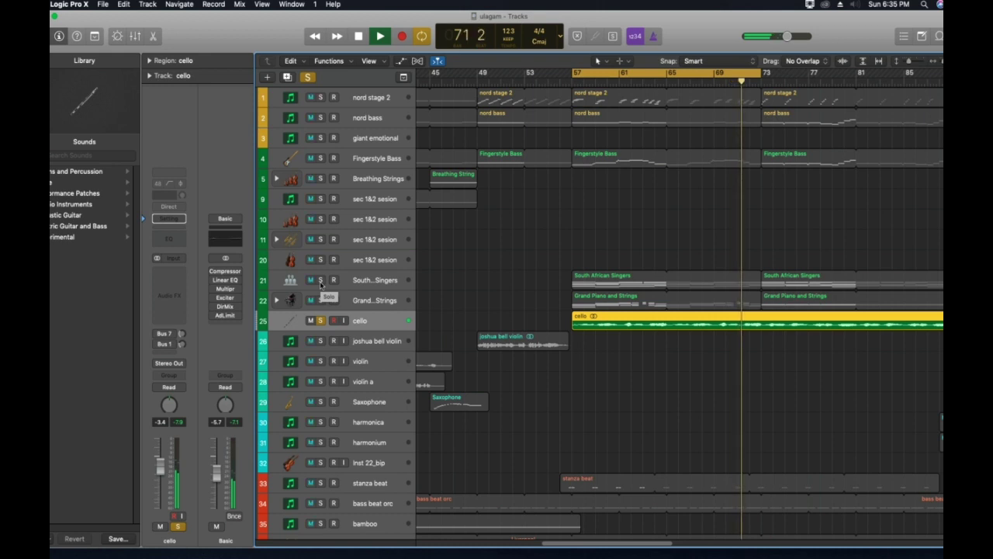
Turn off all solos, play the section from bar 57 with the full arrangement, and stop playback
click(308, 77)
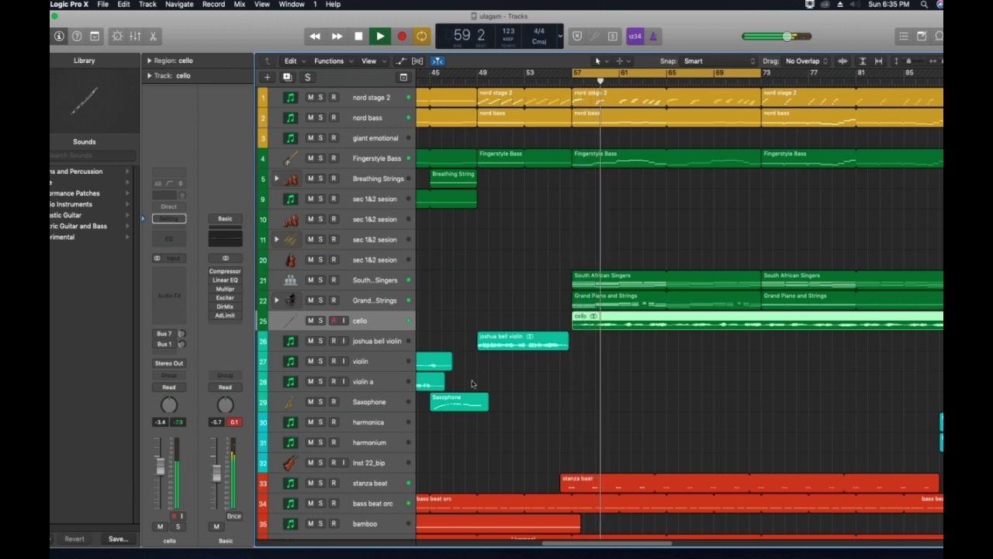
scroll(602, 405, down, 4)
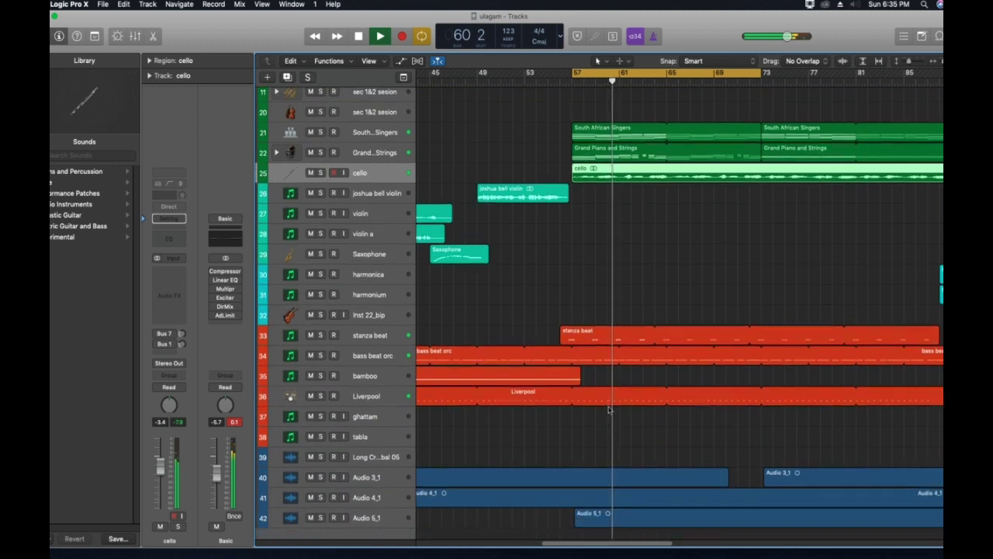
scroll(613, 408, up, 3)
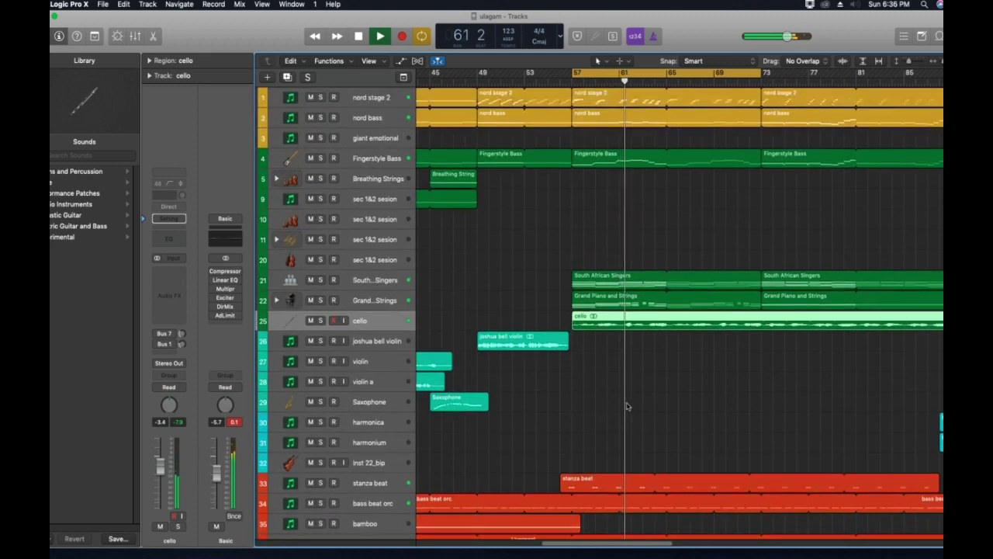
scroll(621, 404, down, 2)
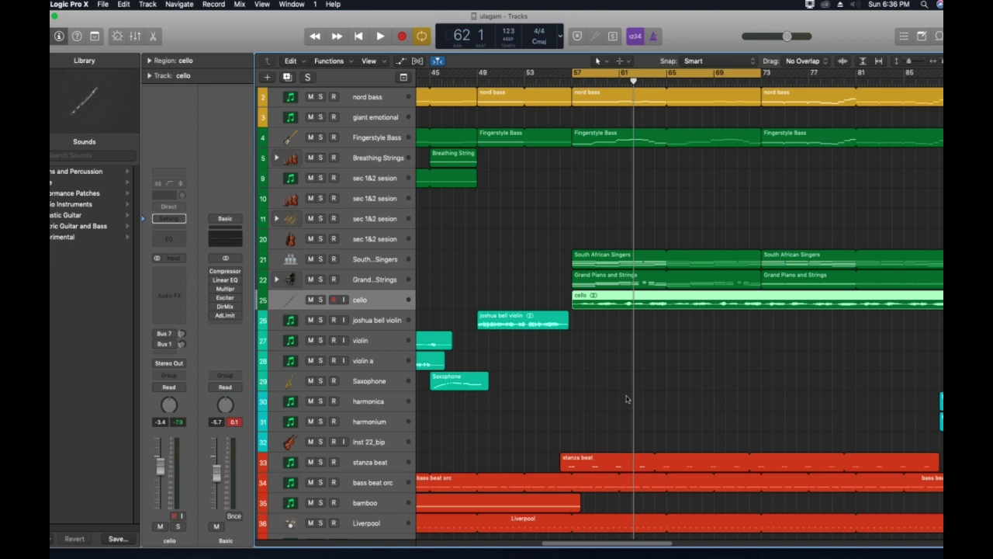
Deselect the cello region and move the cycle range to about bars 84–100, over the harmonica and harmonium regions
click(717, 366)
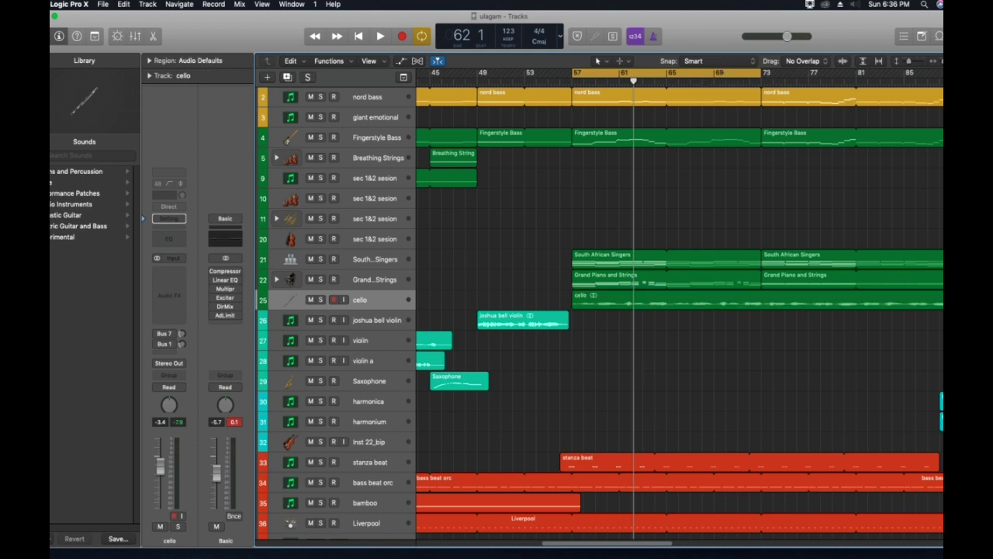
drag(560, 544, 593, 545)
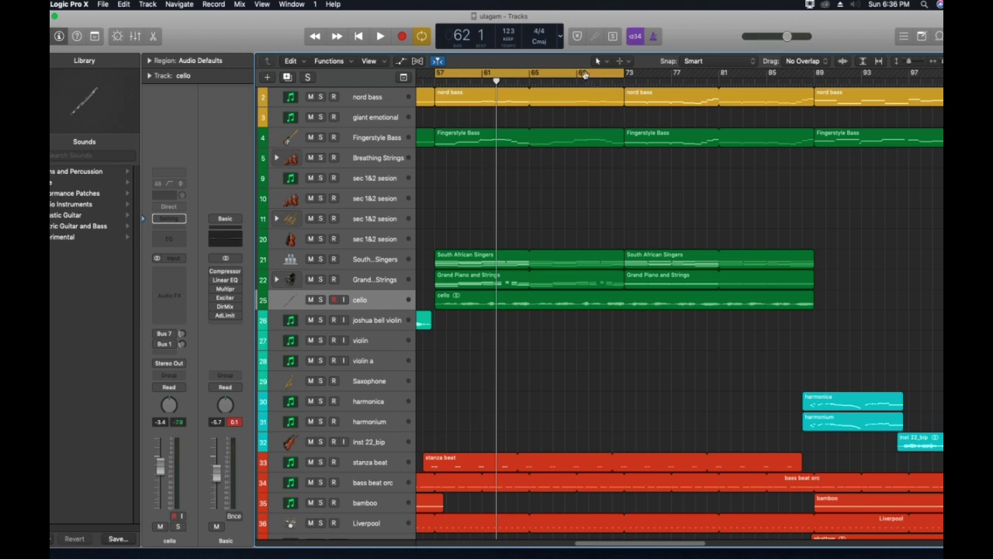
drag(585, 73, 922, 74)
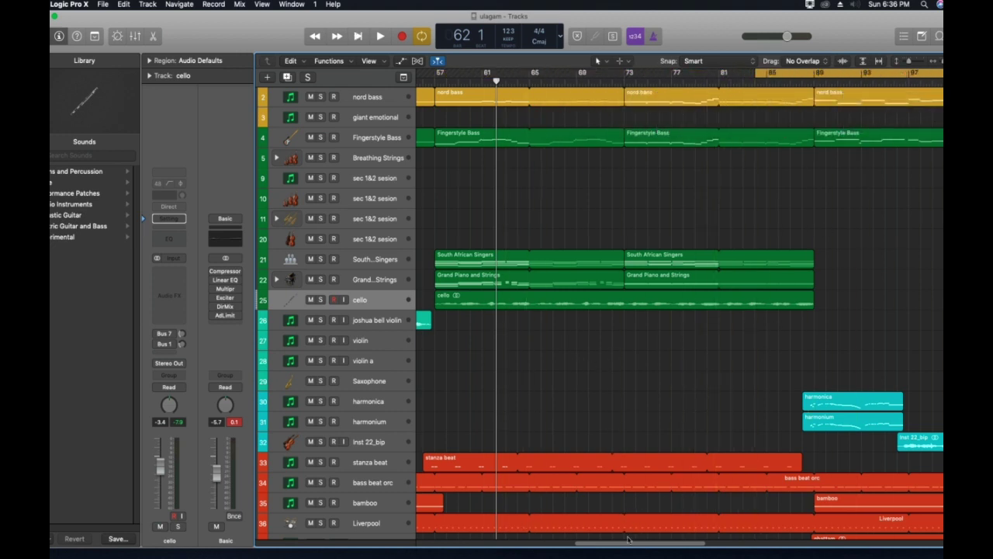
drag(622, 546, 656, 555)
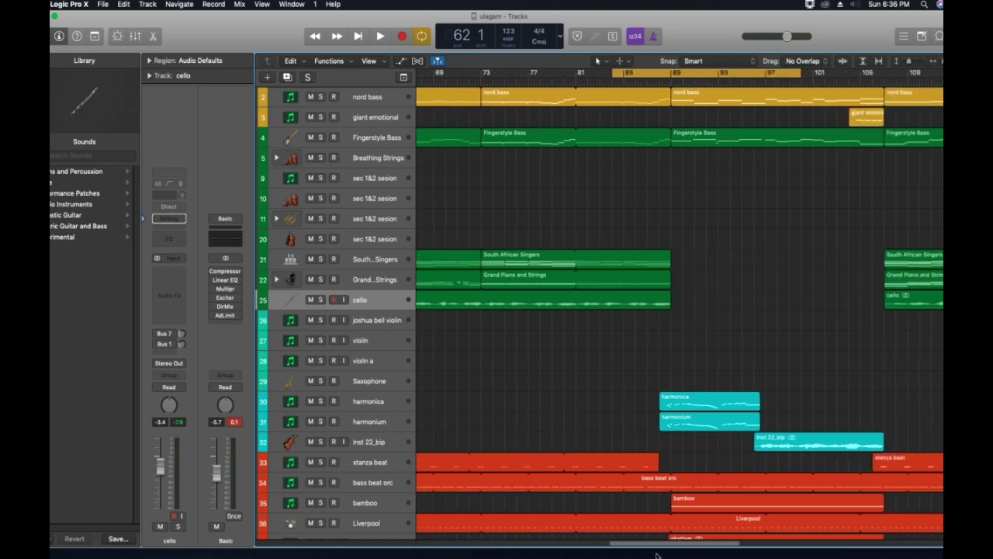
Move the cycle range to bars 89–105 and start playback there
drag(664, 75, 722, 75)
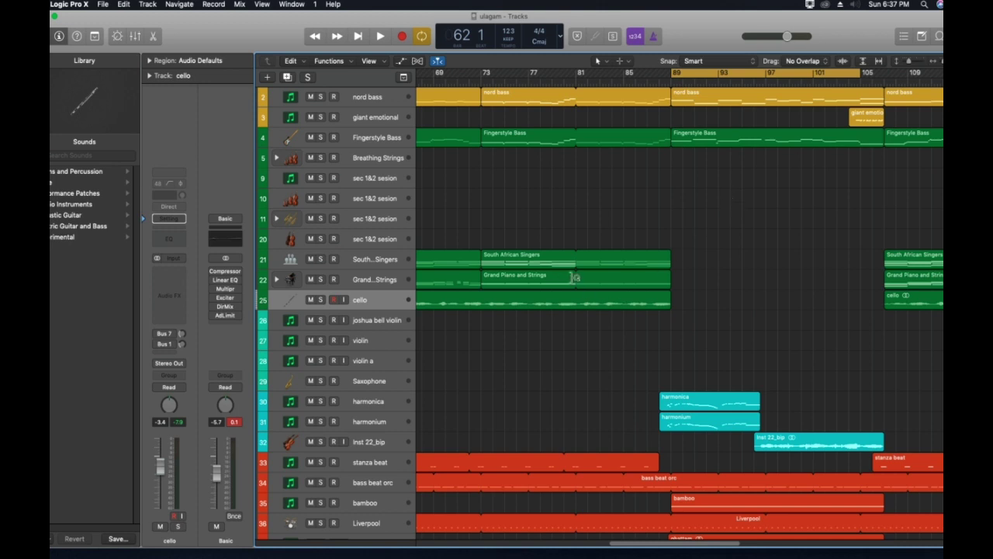
key(space)
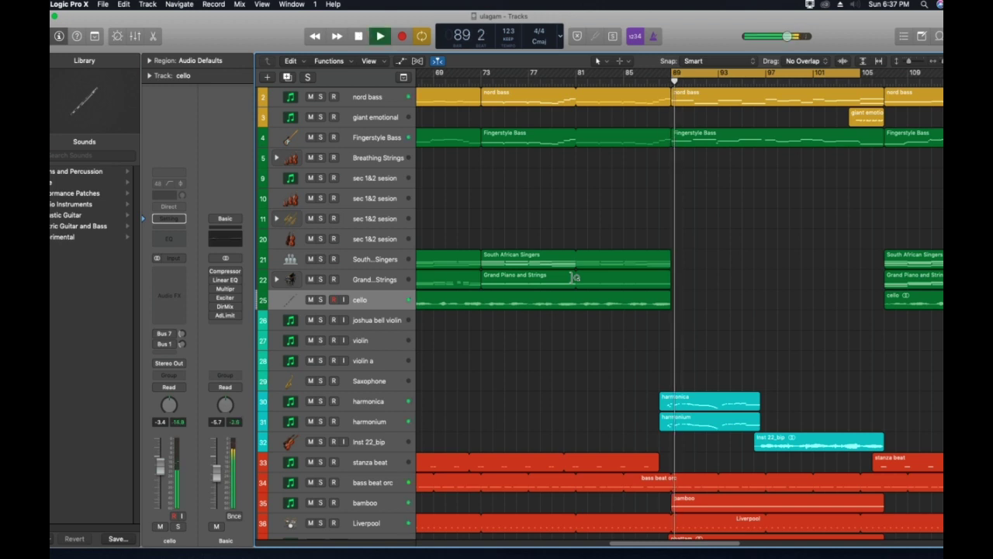
During playback, isolate the ghattam track, then the tabla track, and play both soloed together
scroll(572, 361, down, 3)
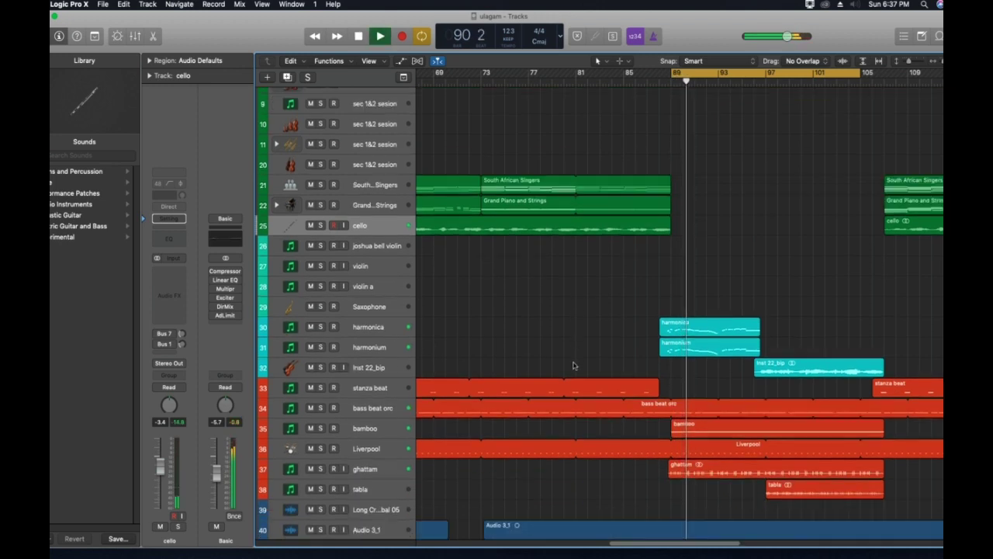
click(393, 463)
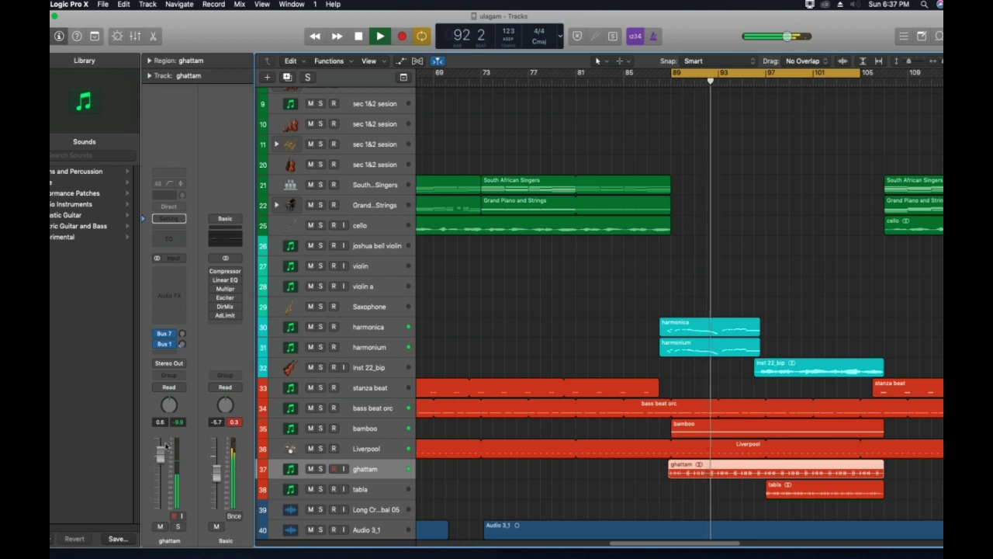
click(319, 469)
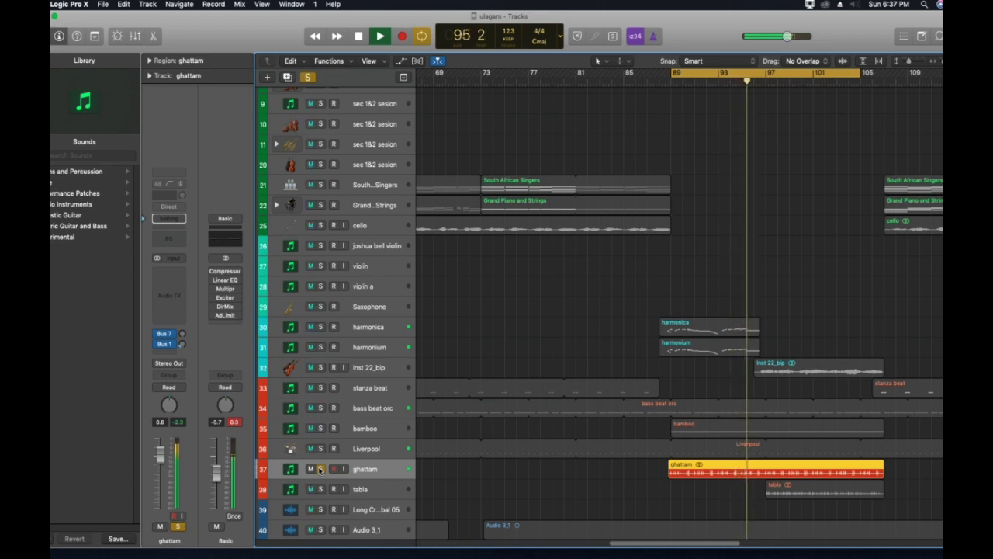
click(320, 468)
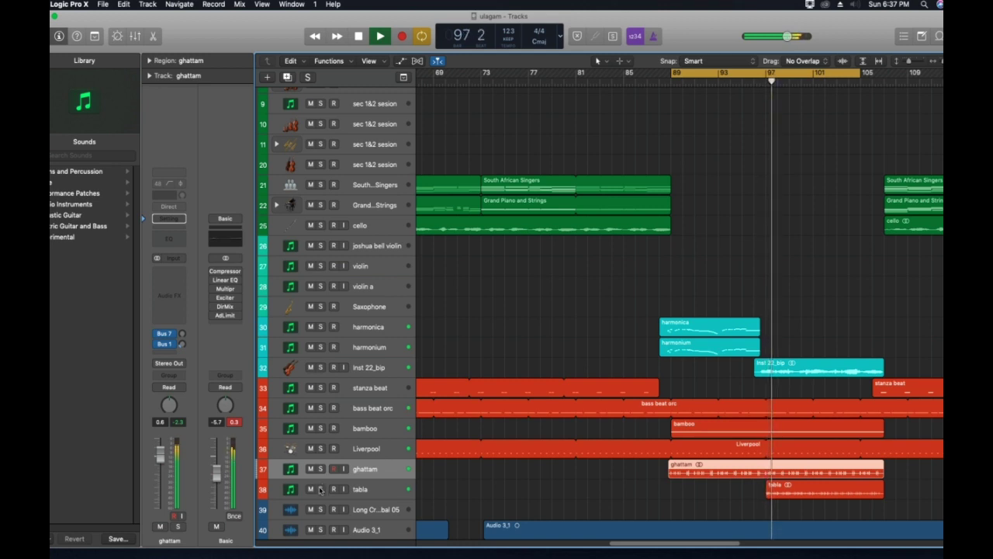
click(320, 489)
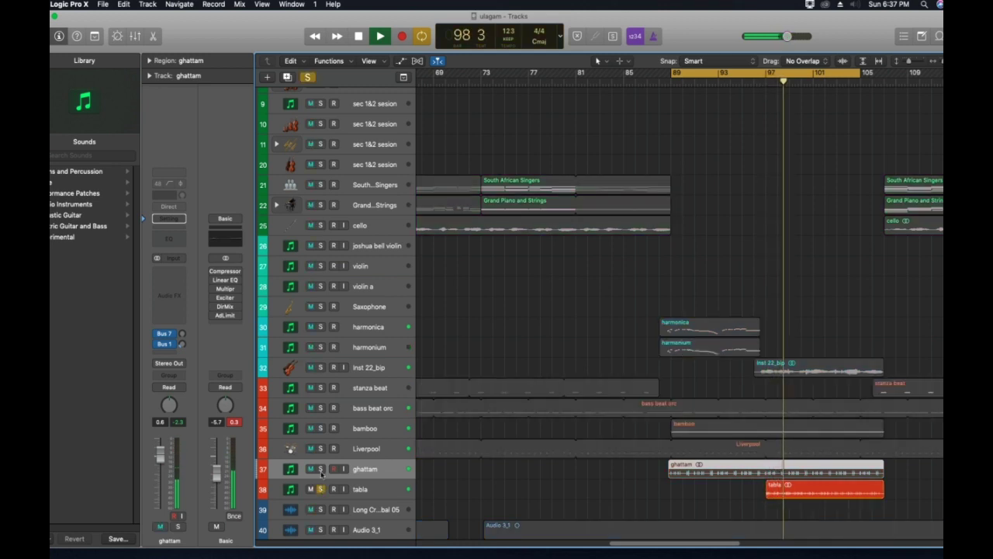
click(320, 470)
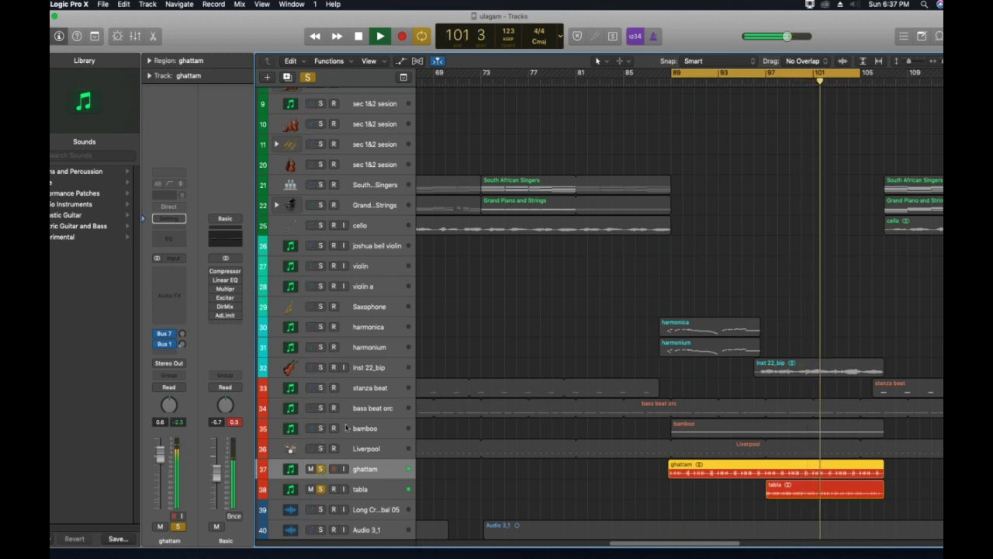
Add the bamboo, bass beat orc and Liverpool tracks to the solo during playback
click(321, 428)
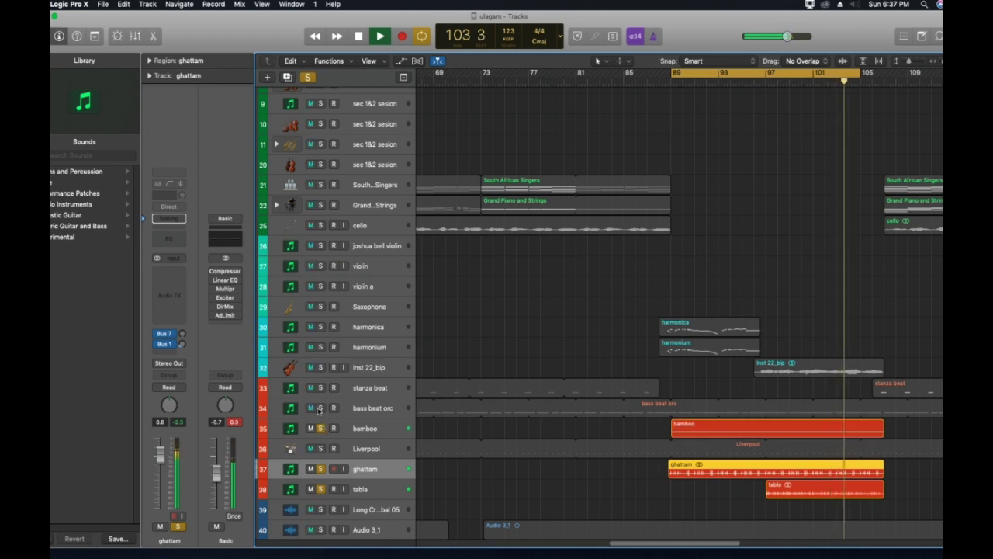
click(320, 408)
click(320, 449)
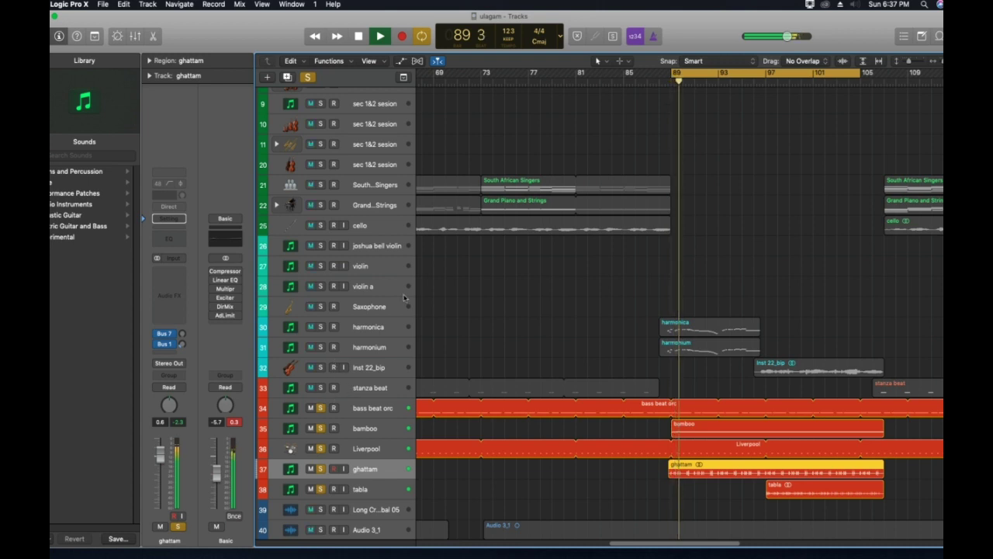
Turn off all solos and replay the section from bar 89 with the full arrangement
click(308, 78)
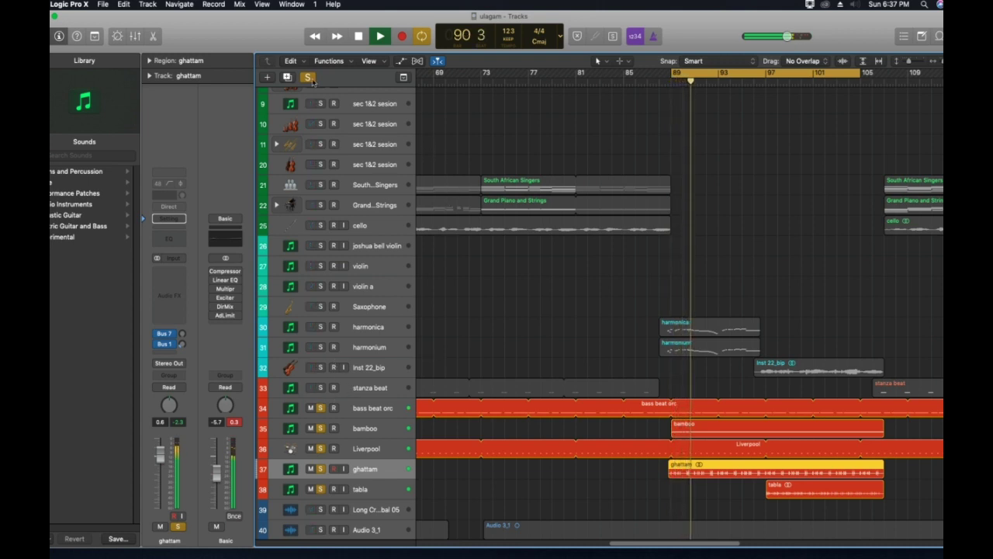
click(309, 78)
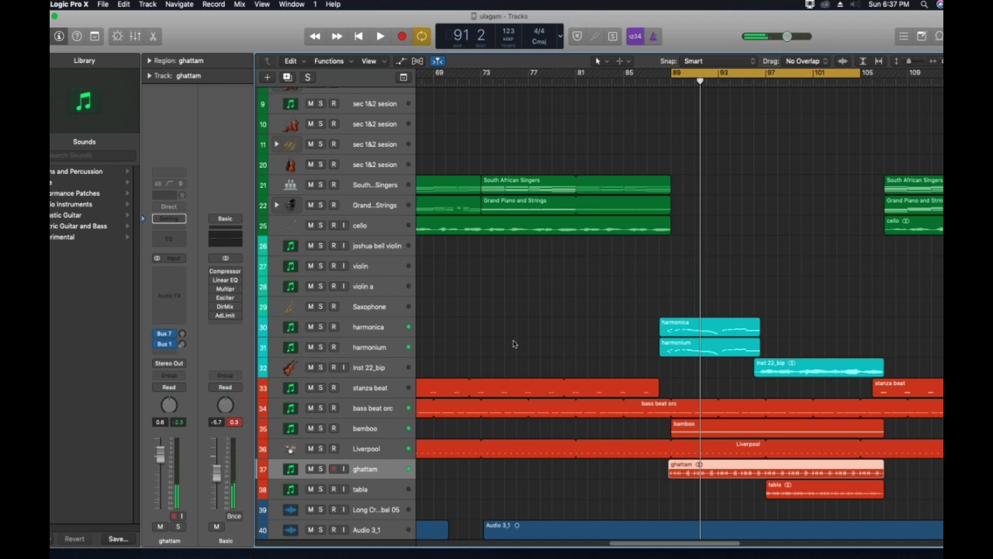
key(space)
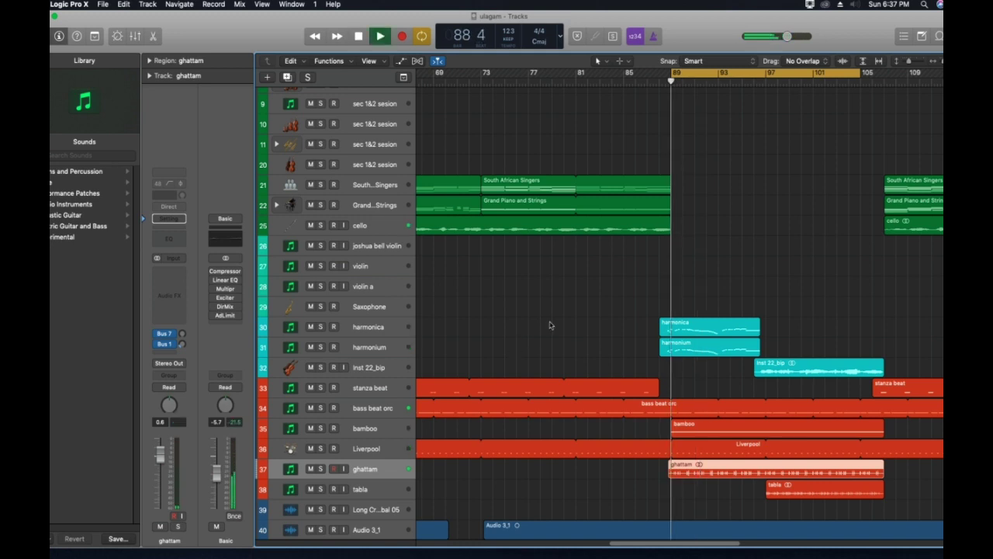
scroll(845, 228, up, 2)
scroll(822, 232, up, 3)
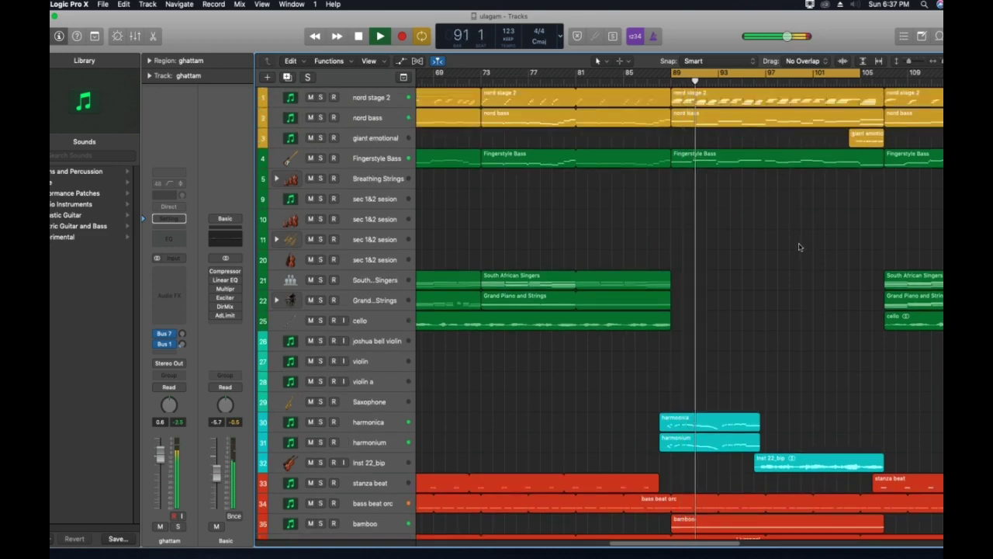
scroll(799, 247, down, 1)
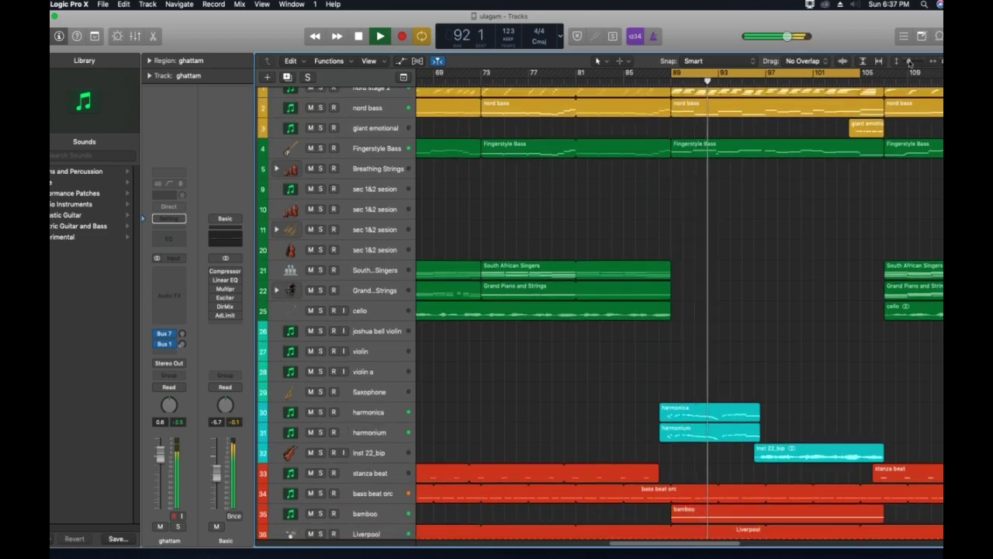
drag(909, 61, 907, 62)
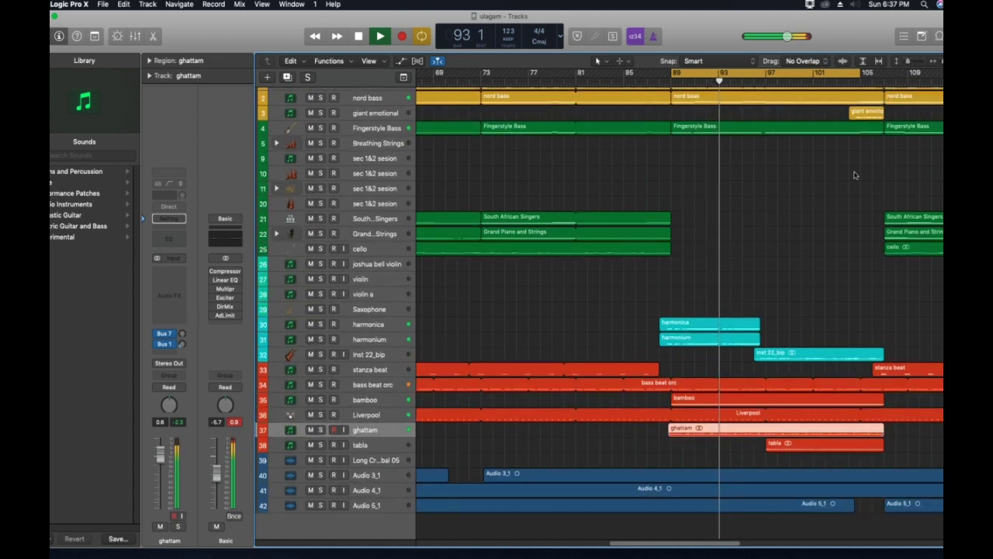
scroll(835, 228, up, 1)
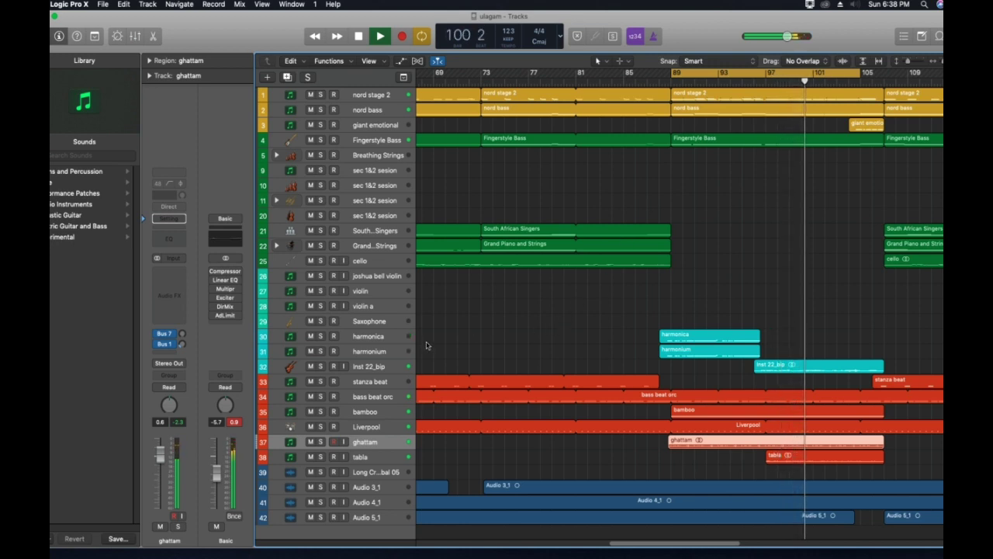
Lower the bass beat orc track's volume to -6.0 and stop playback
click(374, 396)
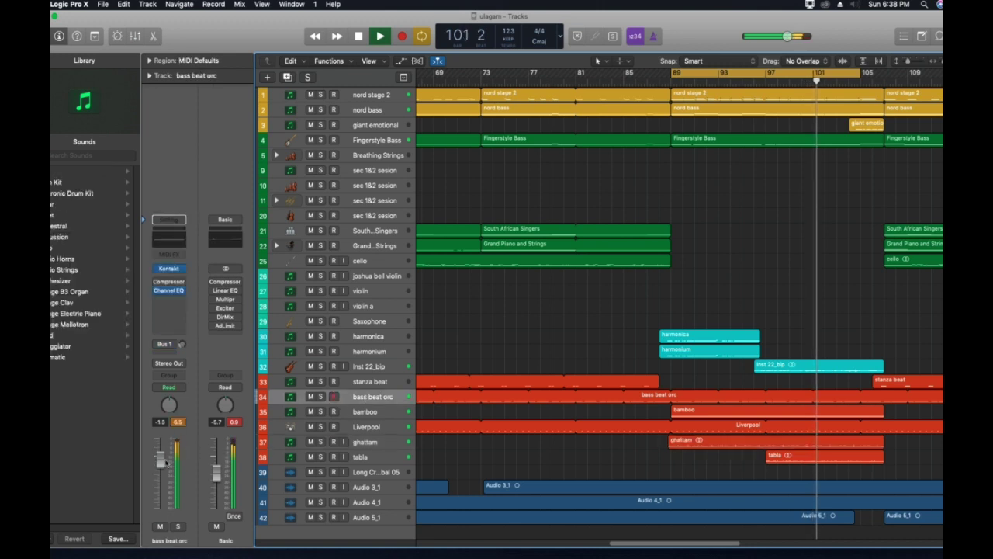
drag(160, 459, 161, 474)
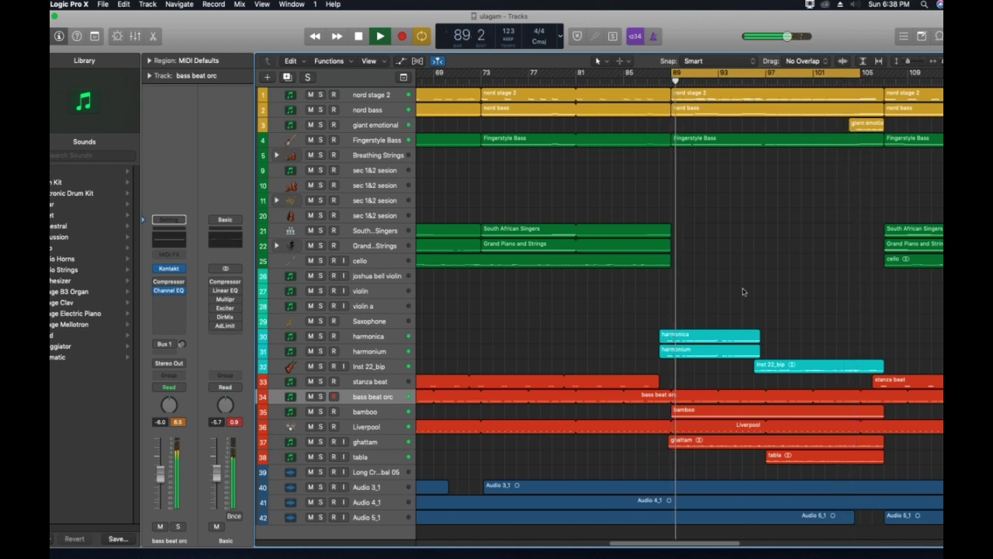
key(space)
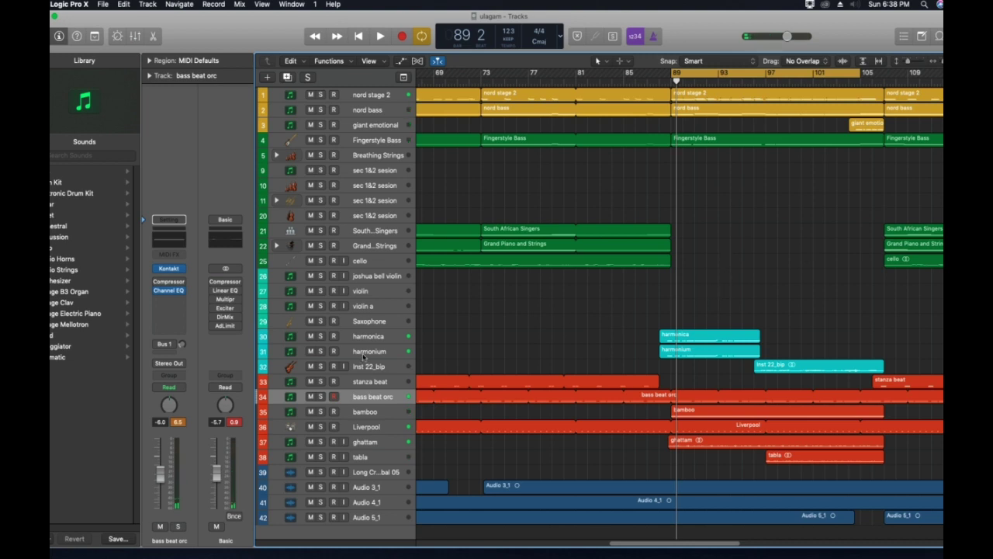
View the Kontakt instruments loaded on the harmonica and harmonium tracks, closing each plug-in window
click(371, 339)
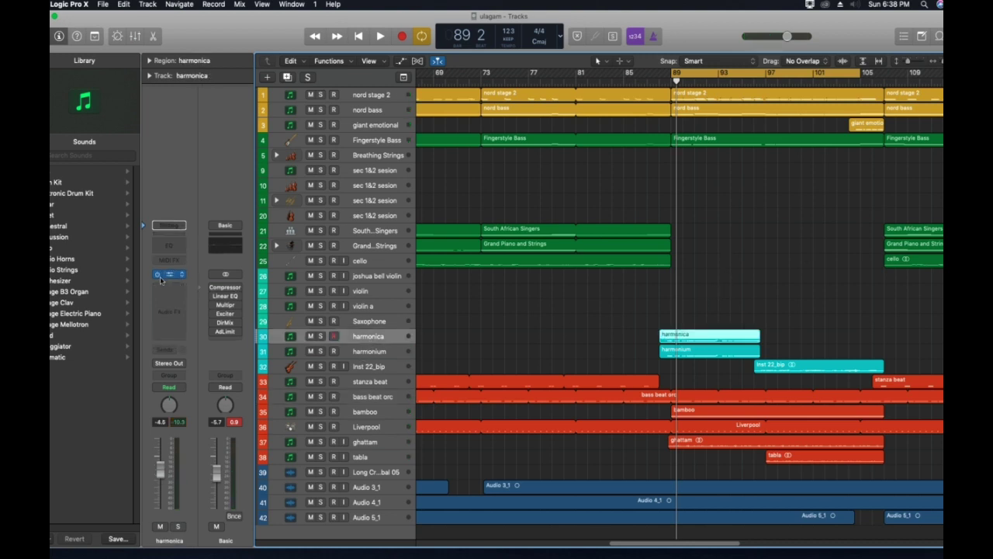
click(164, 275)
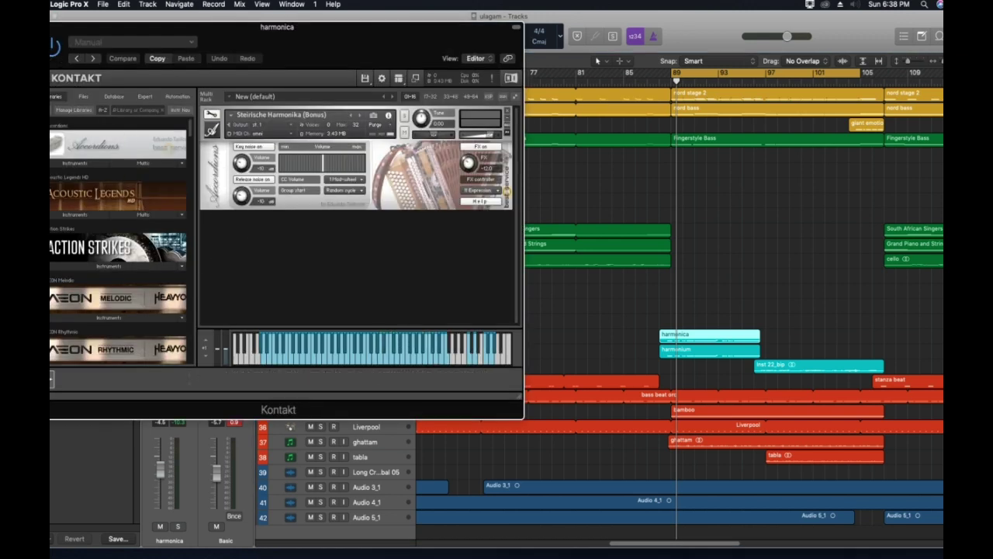
key(super+w)
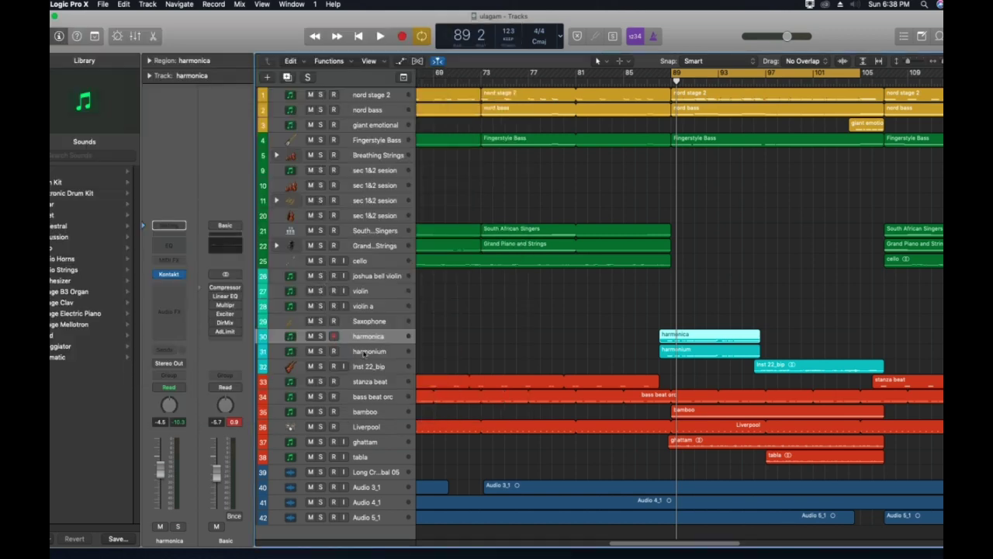
click(366, 354)
click(169, 275)
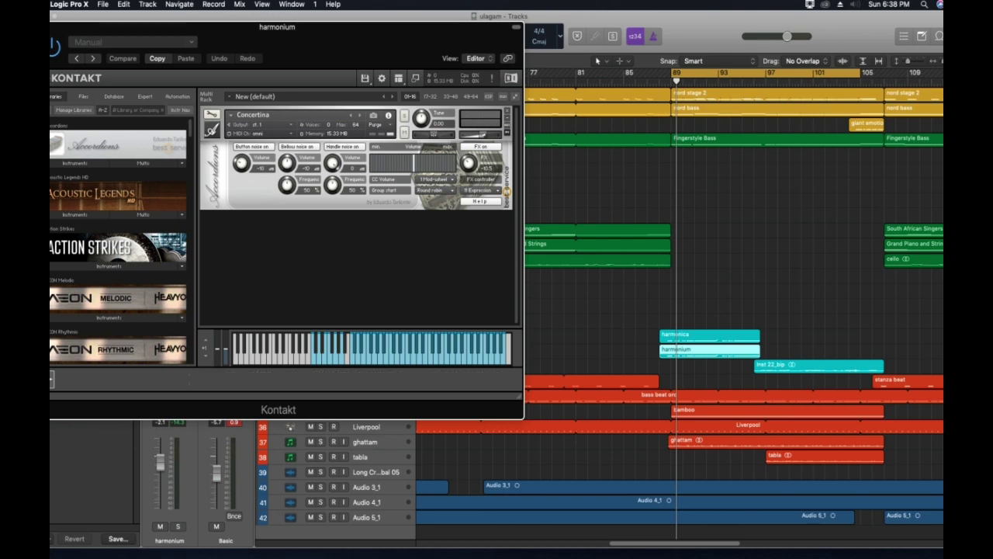
key(super+w)
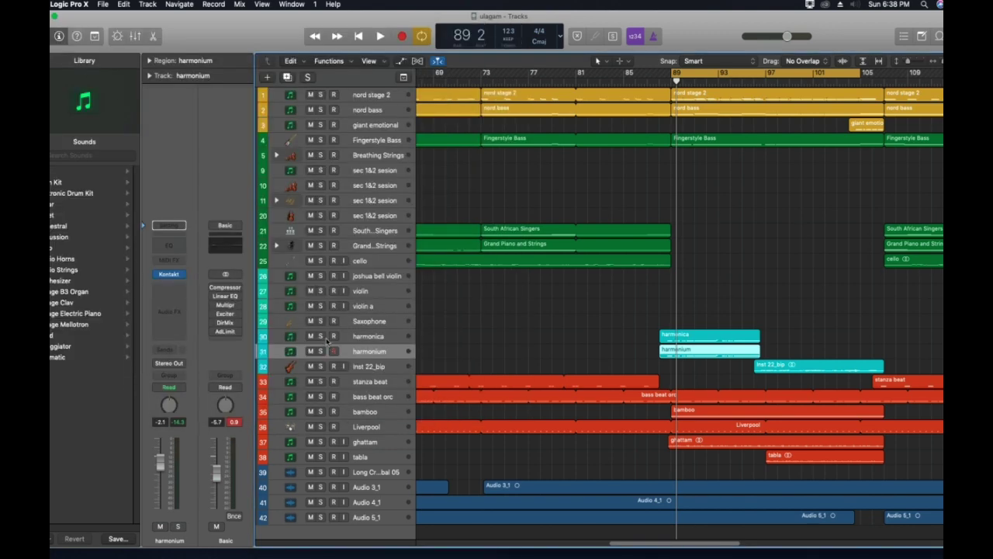
Solo the harmonica and harmonium tracks from bar 89, compare with the harmonium left out, then release both solos and stop playback
drag(321, 338, 321, 351)
key(space)
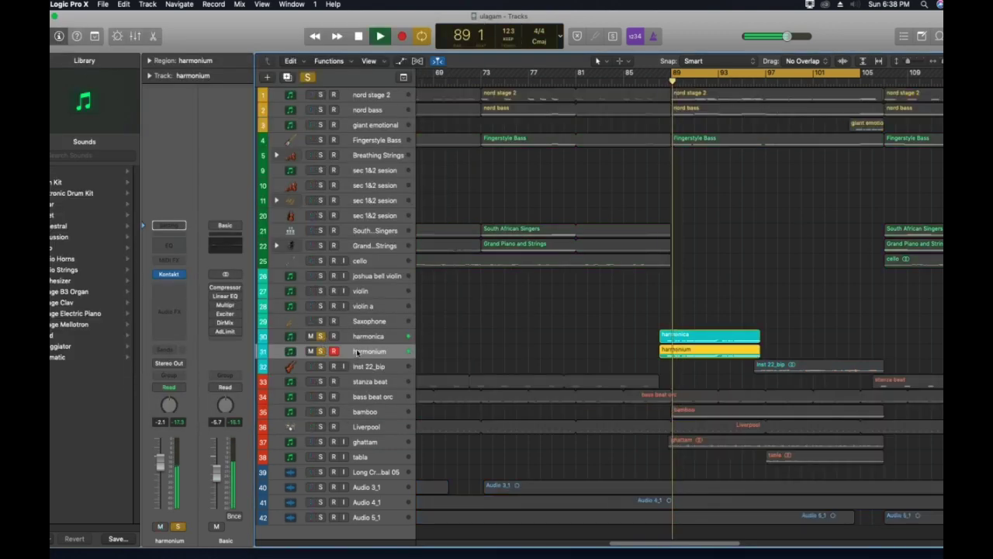
click(320, 351)
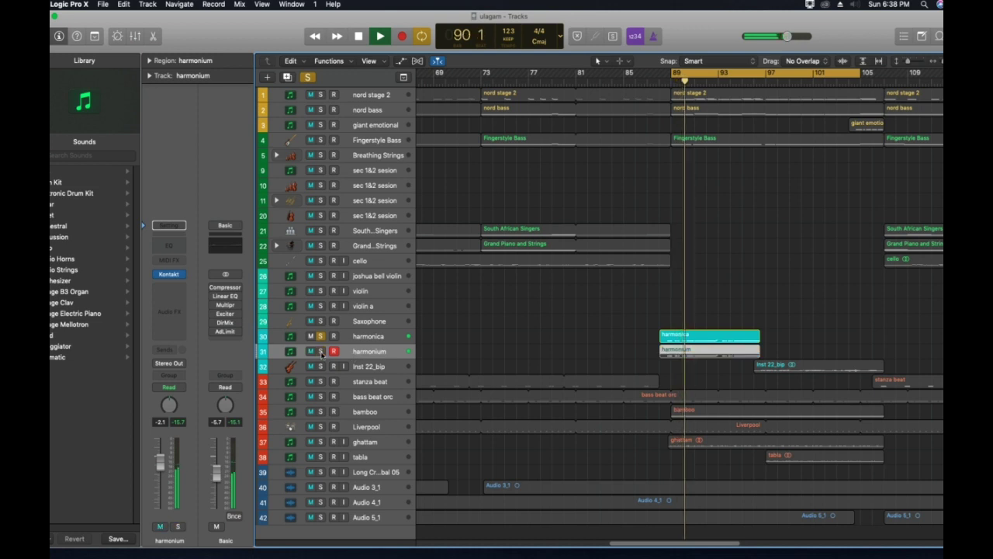
click(321, 352)
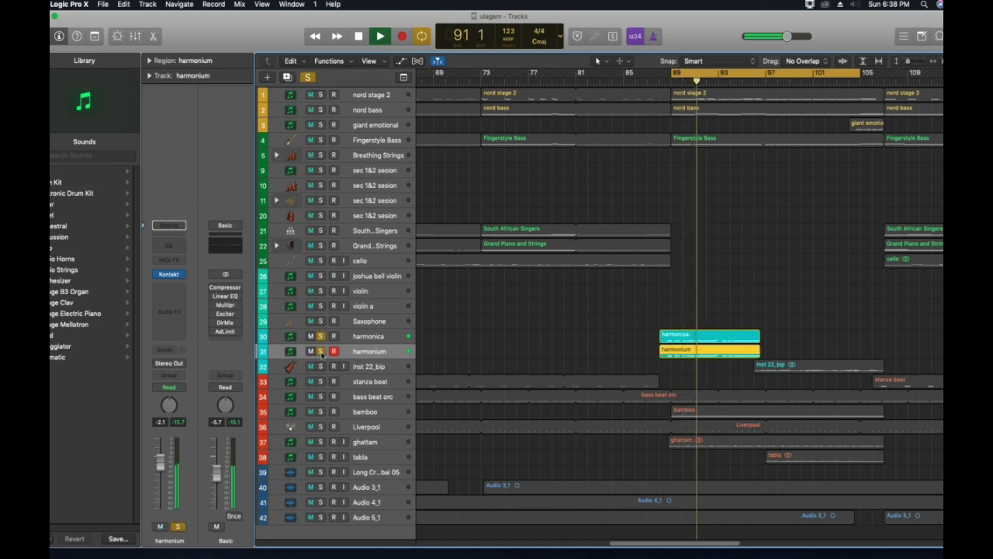
click(320, 350)
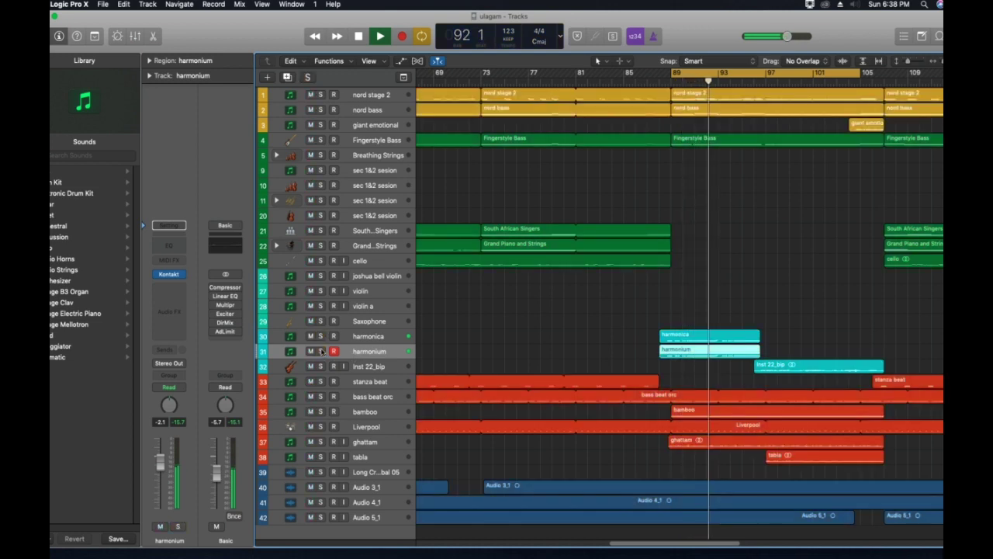
key(space)
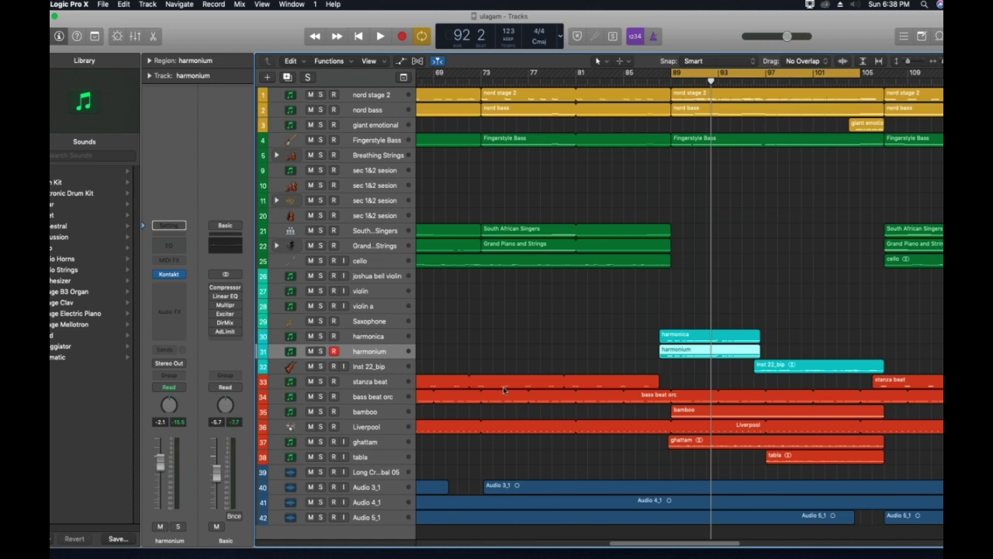
Select the Inst 22_bip track, move the cycle range to about bars 104–108, and play it
click(373, 367)
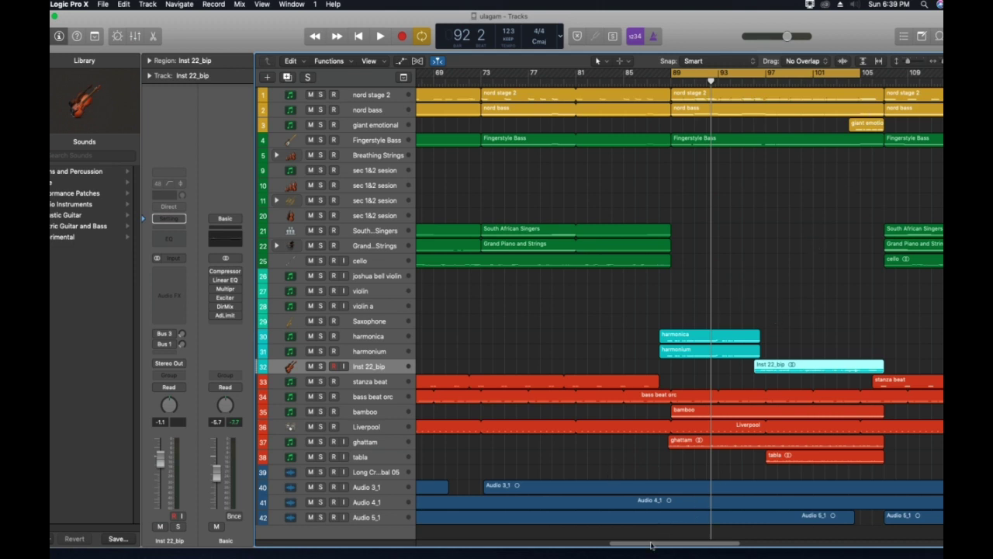
drag(652, 545, 679, 545)
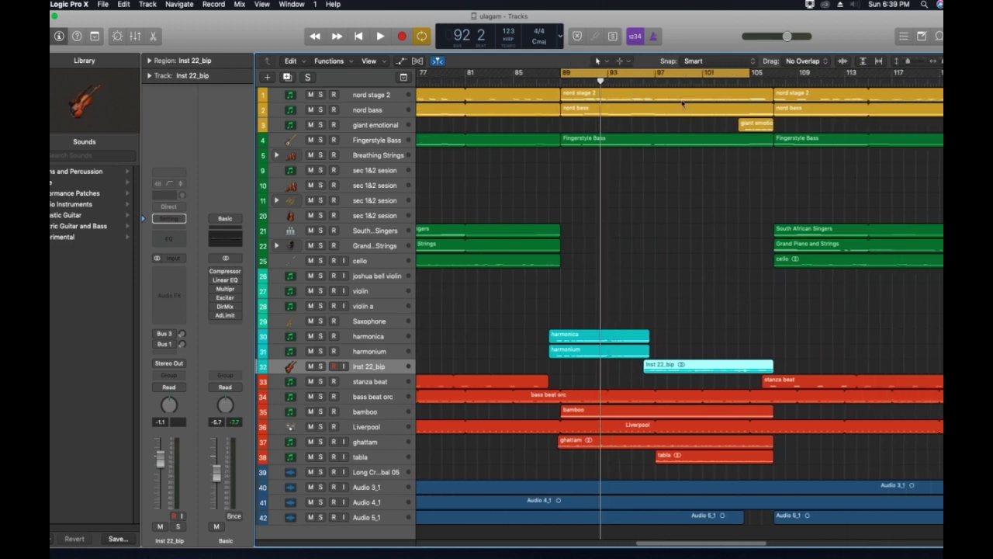
drag(561, 77, 751, 75)
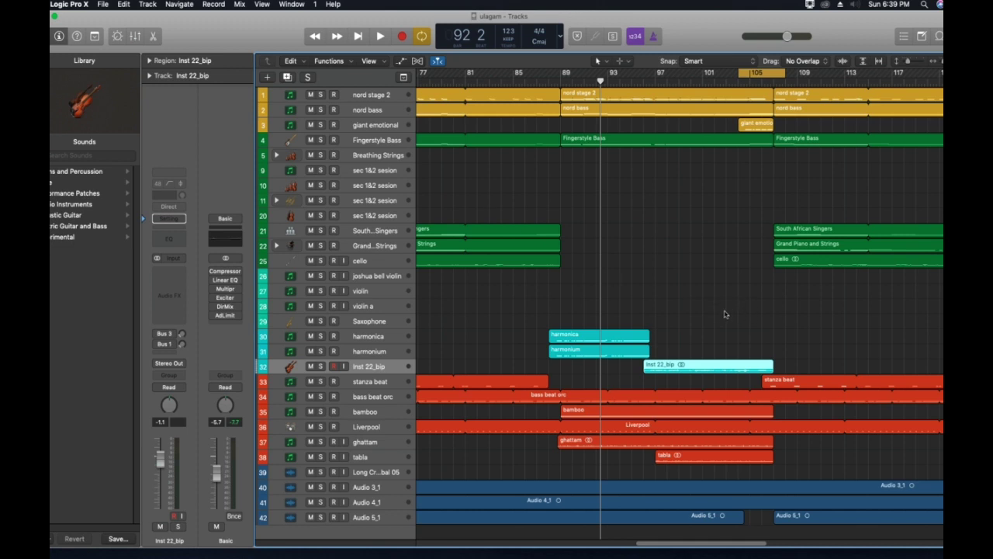
key(space)
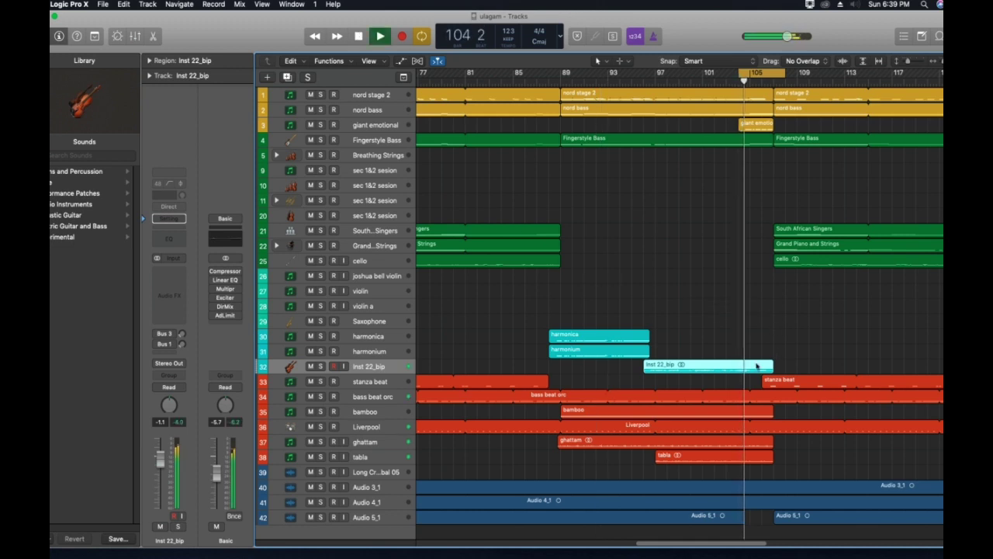
Briefly solo the stanza beat track during playback and release the solo
click(321, 381)
click(320, 381)
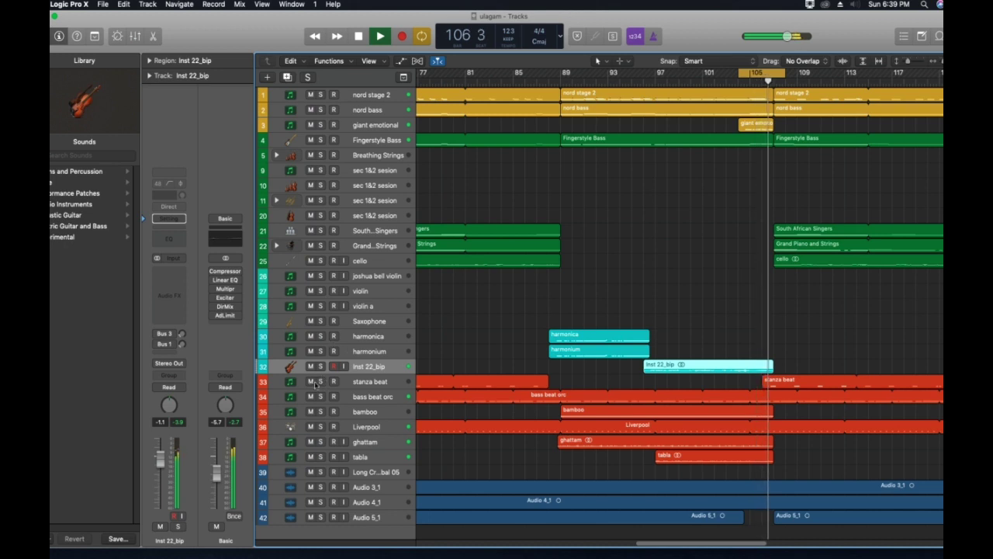
Mute the stanza beat track and raise the giant emotional track's volume to 4.2 dB while the cycled section plays
click(310, 381)
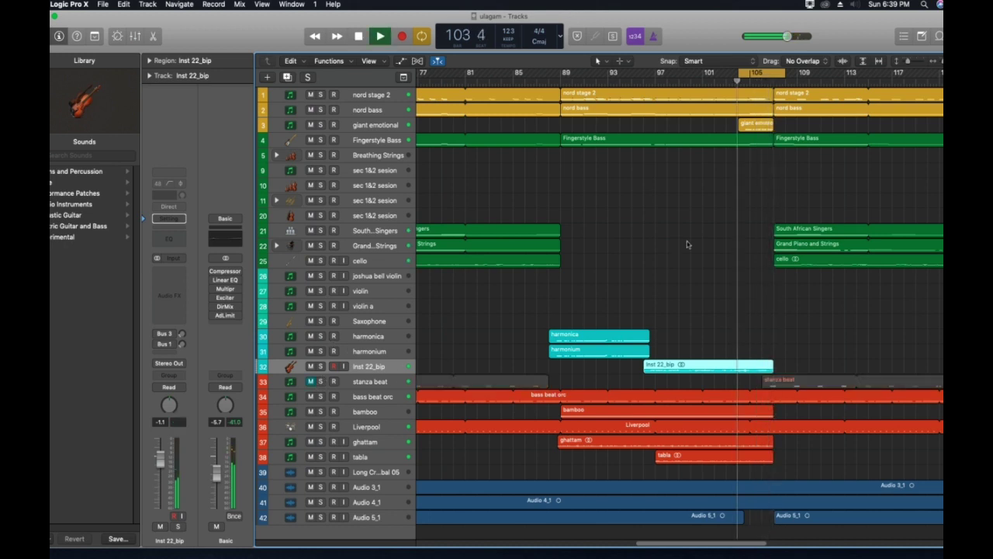
key(space)
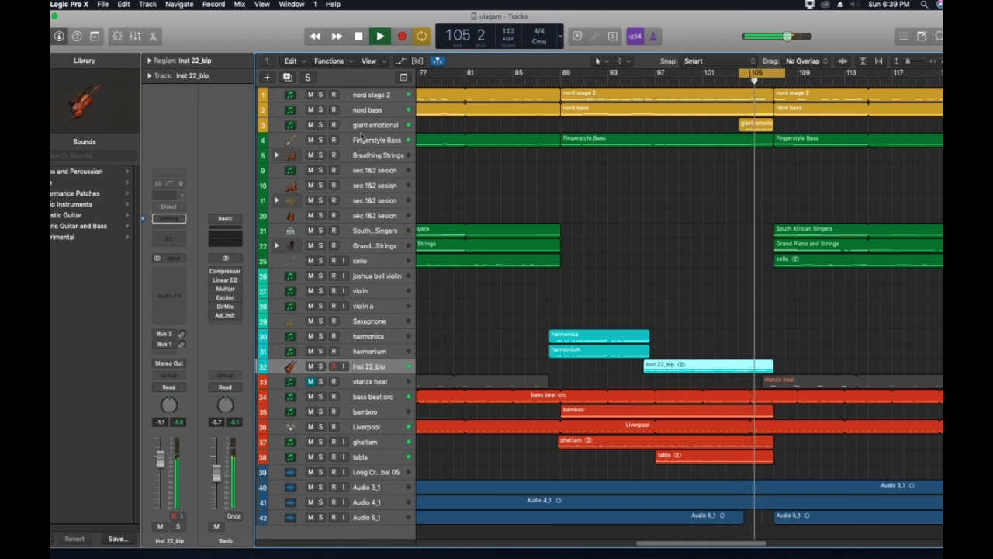
click(754, 124)
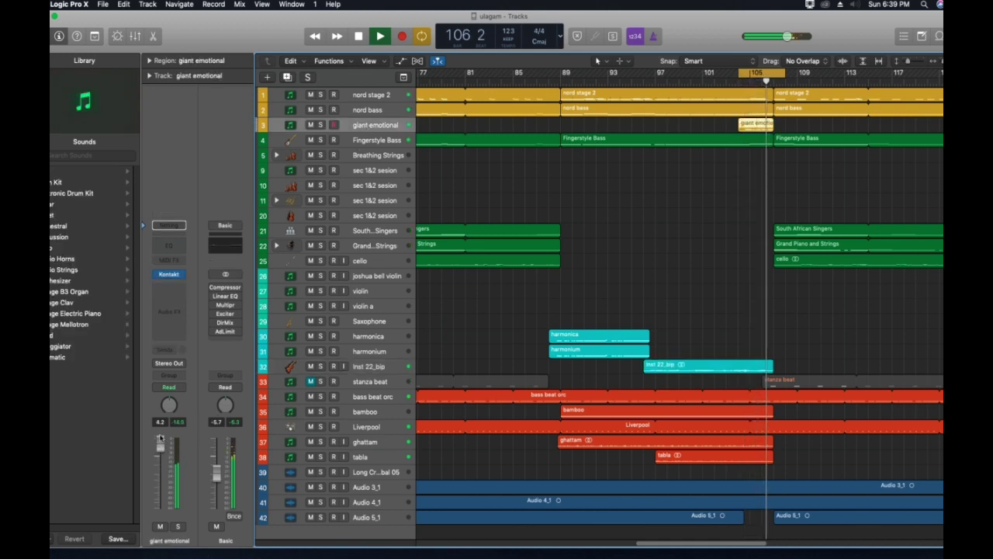
drag(160, 458, 162, 441)
key(space)
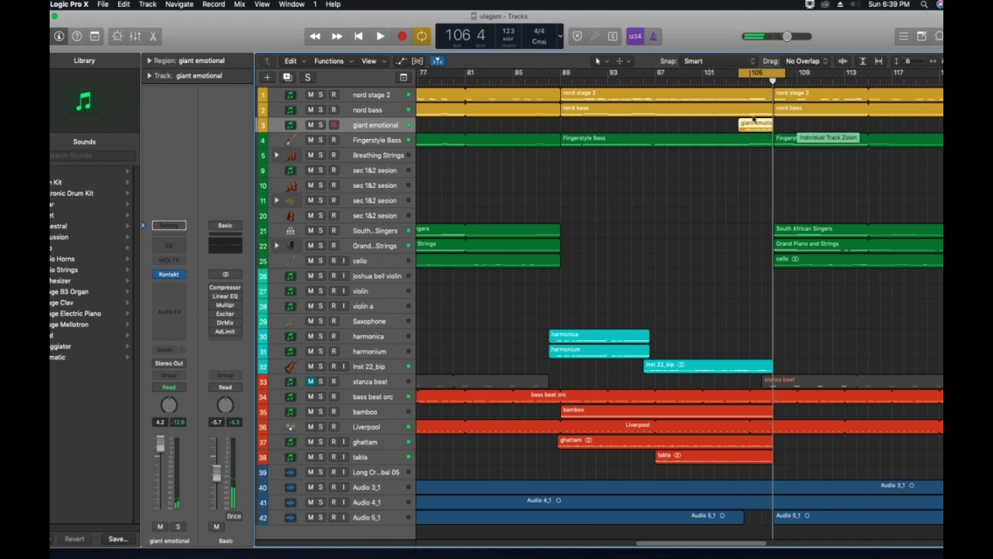
Solo the giant emotional track, play it within the cycle range, and release the solo
click(319, 126)
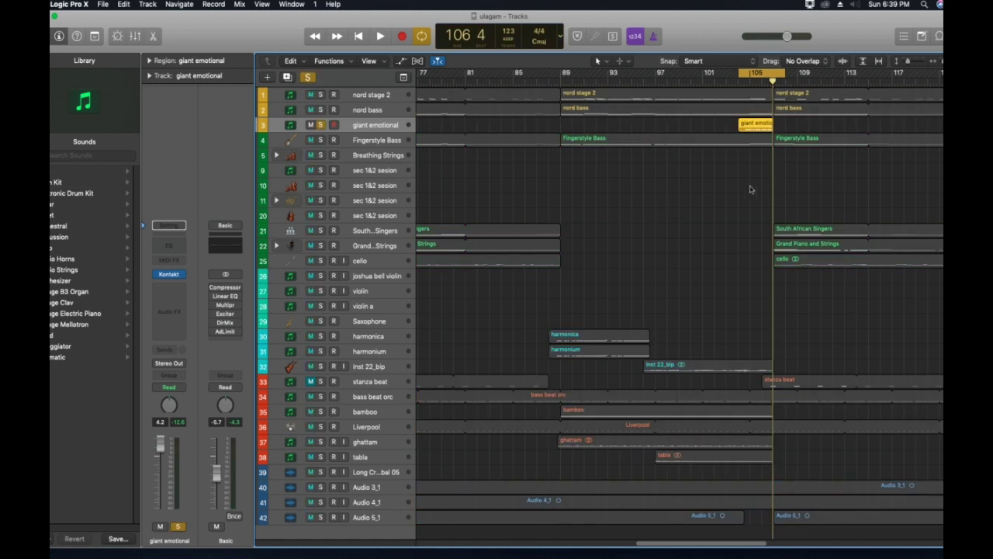
key(r)
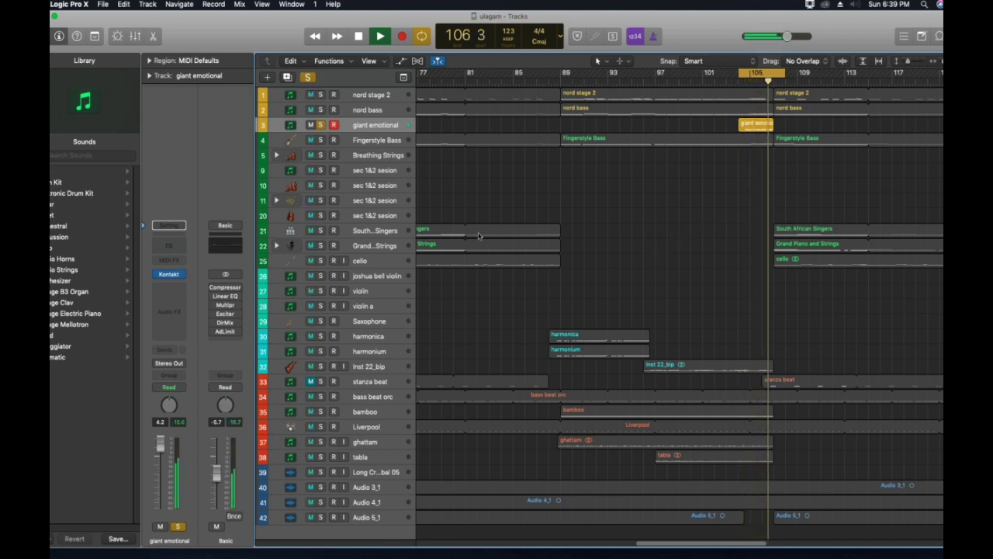
click(320, 125)
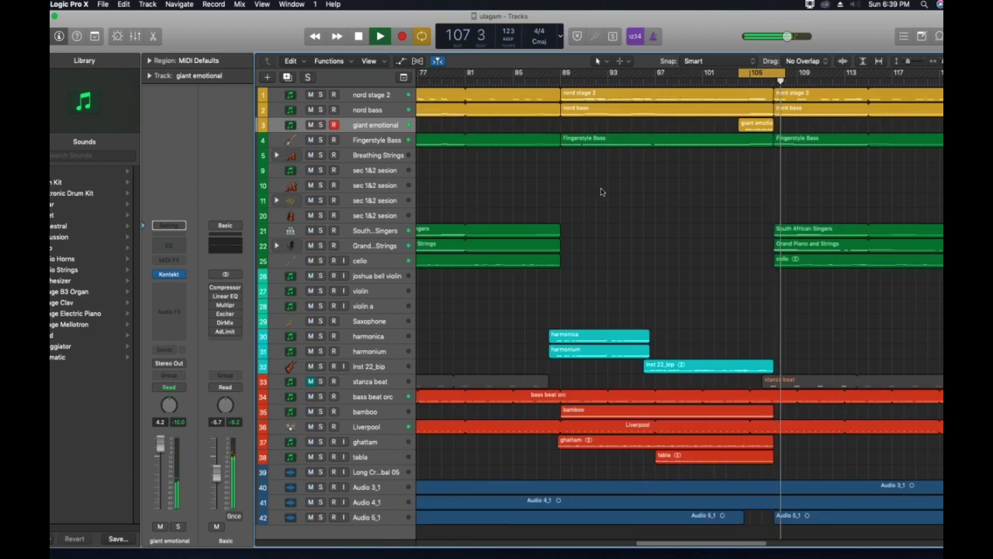
Extend the end of the cycle range to about bar 112 and play the section
click(738, 75)
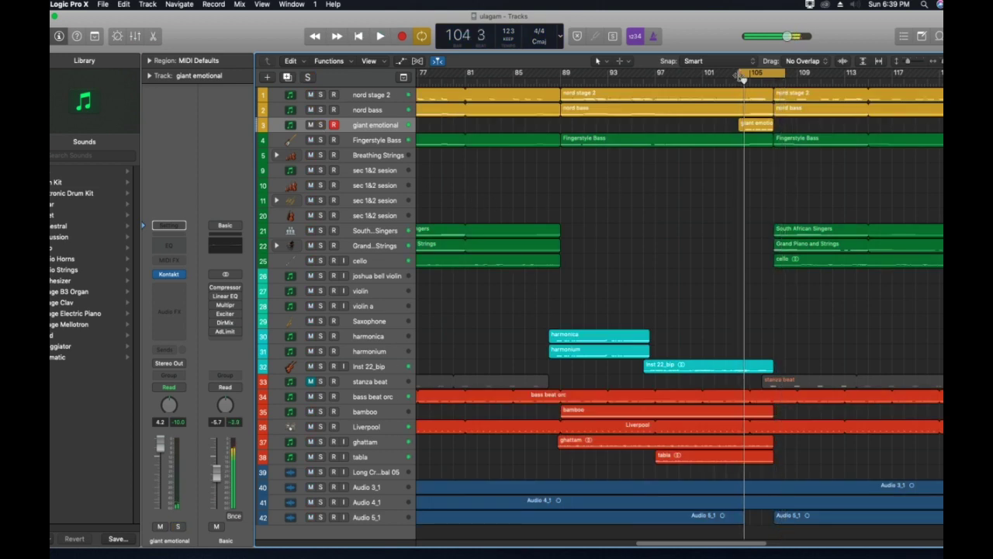
drag(784, 74, 832, 82)
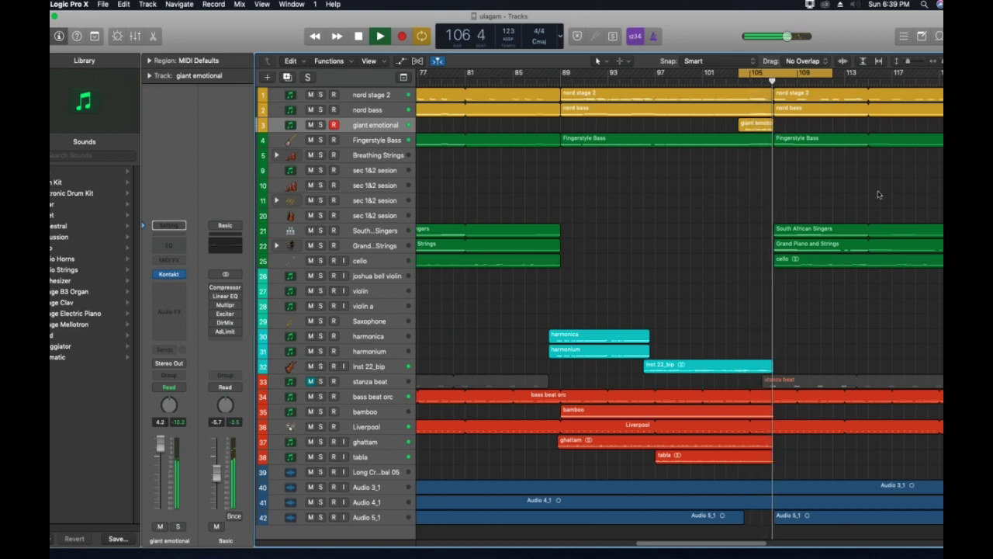
key(space)
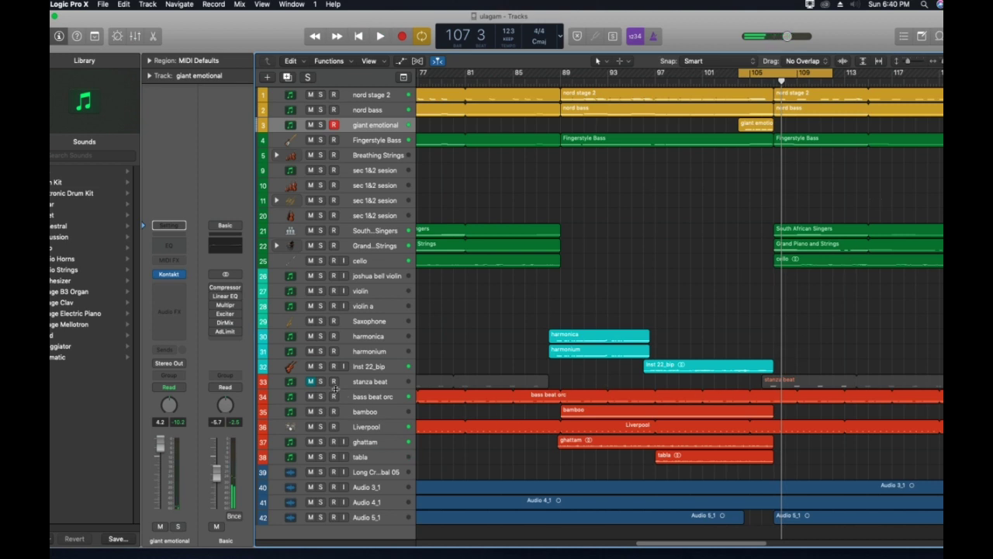
Select and unmute the stanza beat track, play its entry around bar 107, and stop playback
click(359, 386)
click(311, 382)
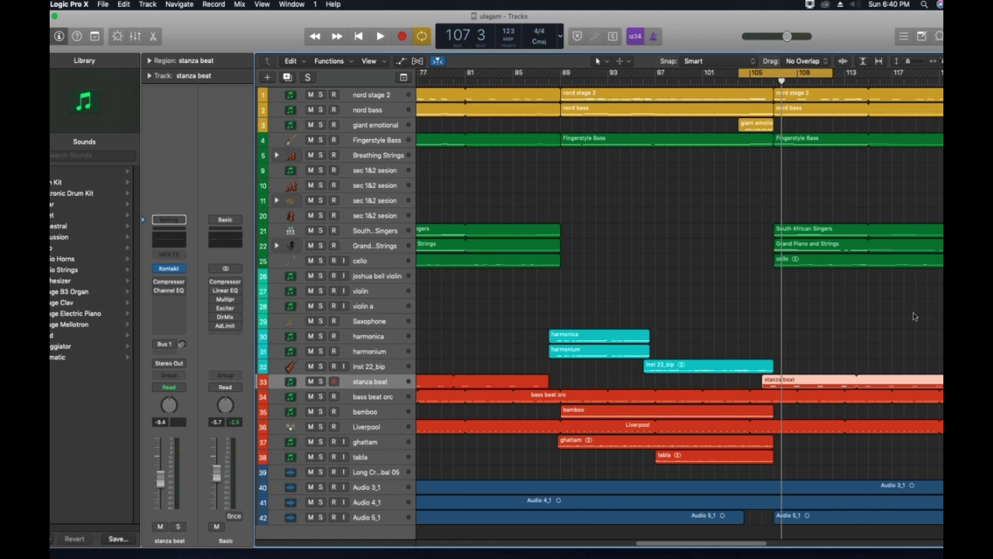
key(space)
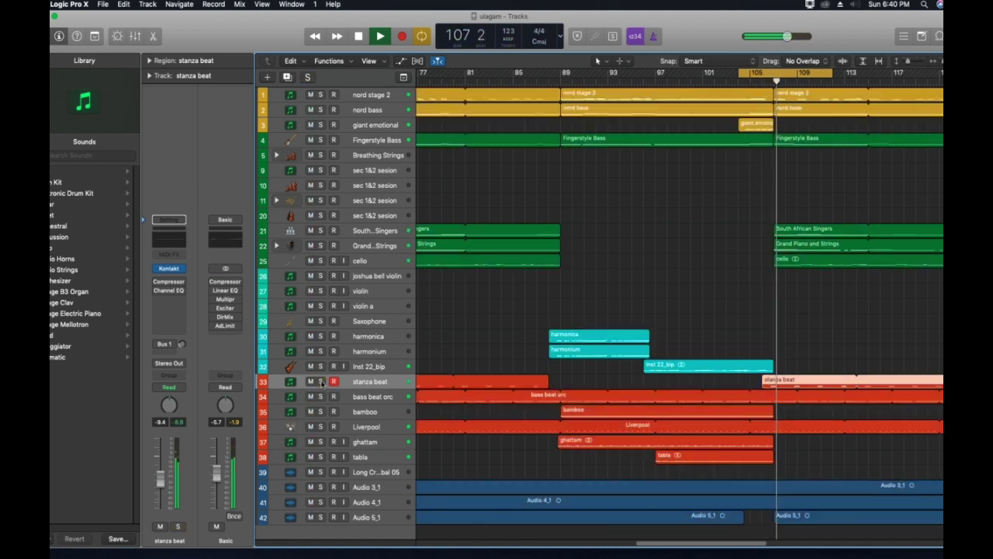
key(space)
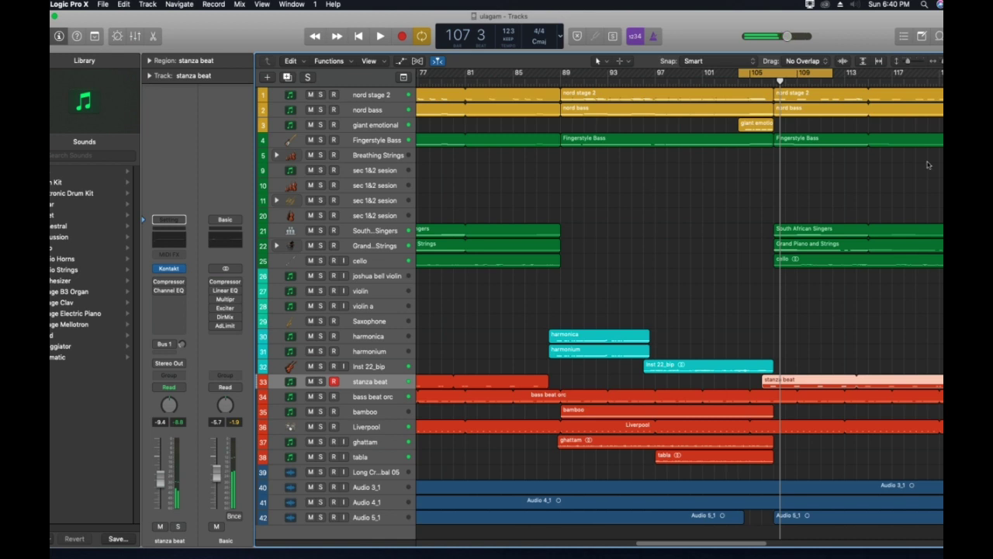
Review the whole arrangement, selecting the nord stage 2, Fingerstyle Bass and Breathing Strings tracks one after another
drag(948, 60, 942, 61)
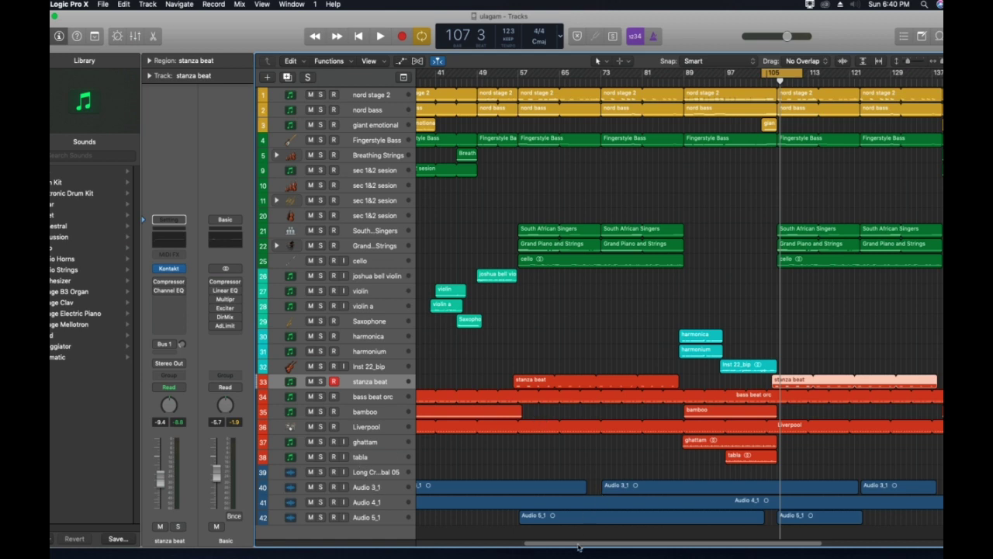
drag(578, 547, 437, 547)
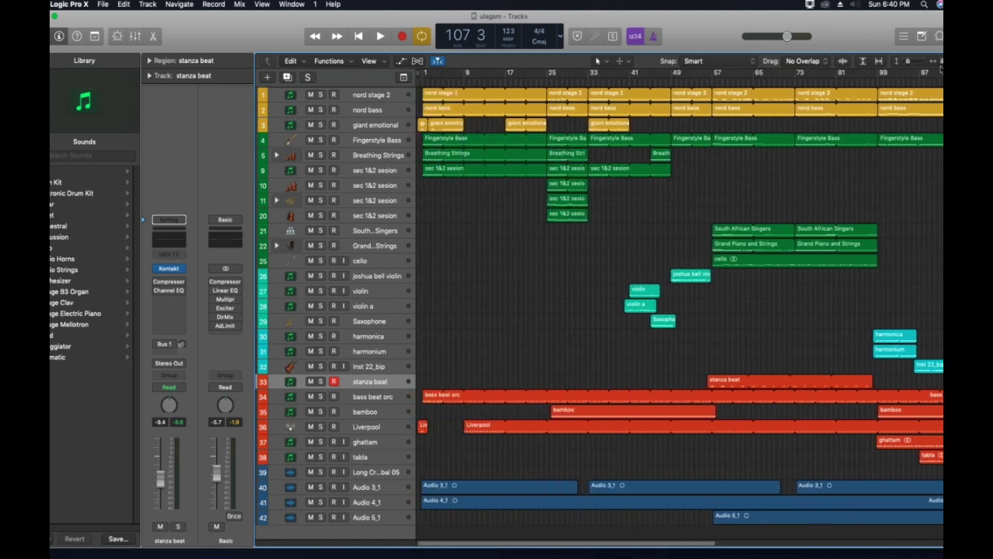
drag(940, 64, 938, 64)
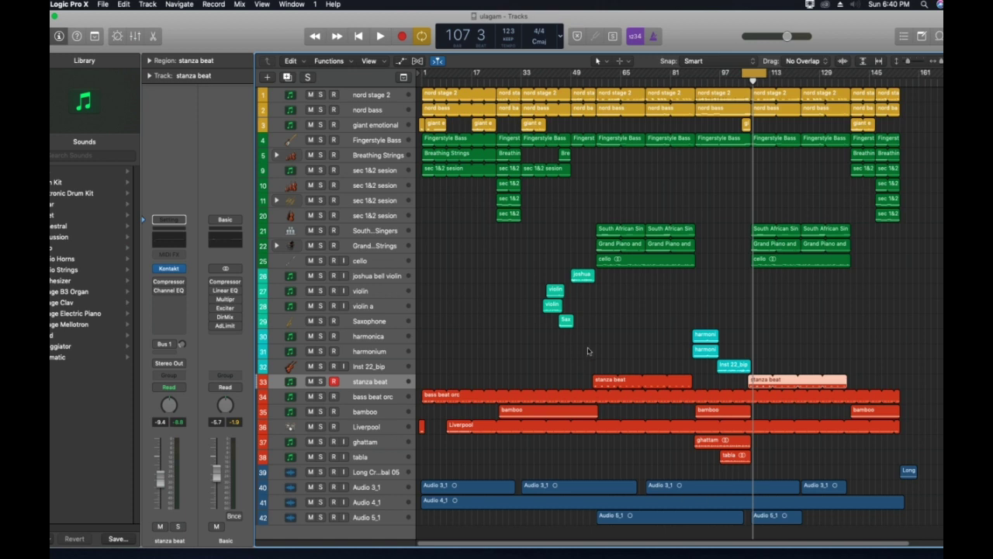
click(380, 98)
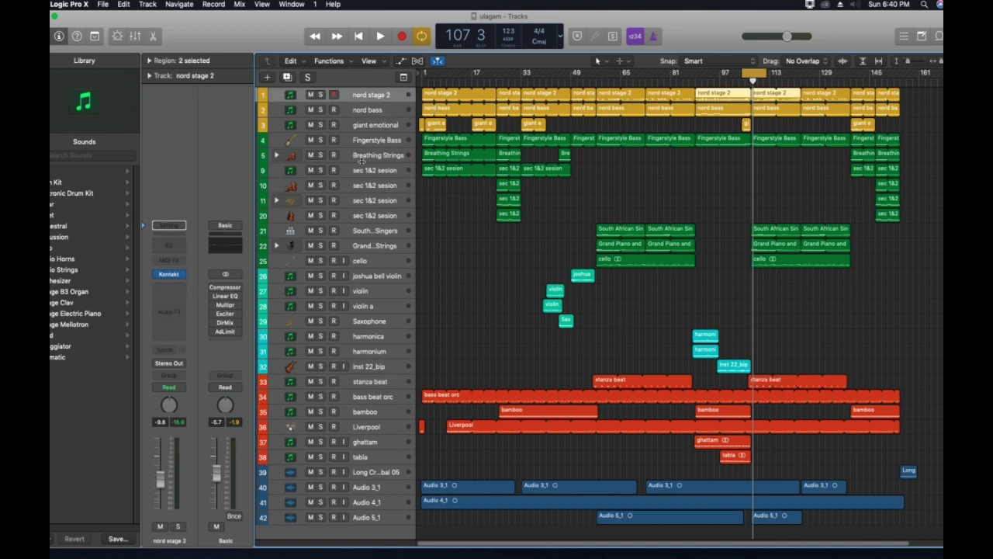
click(381, 143)
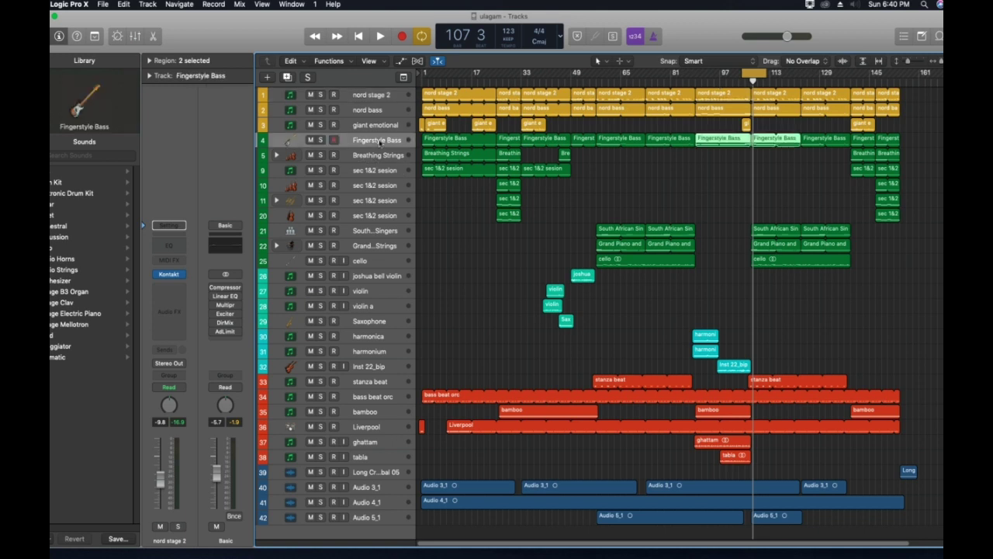
click(381, 155)
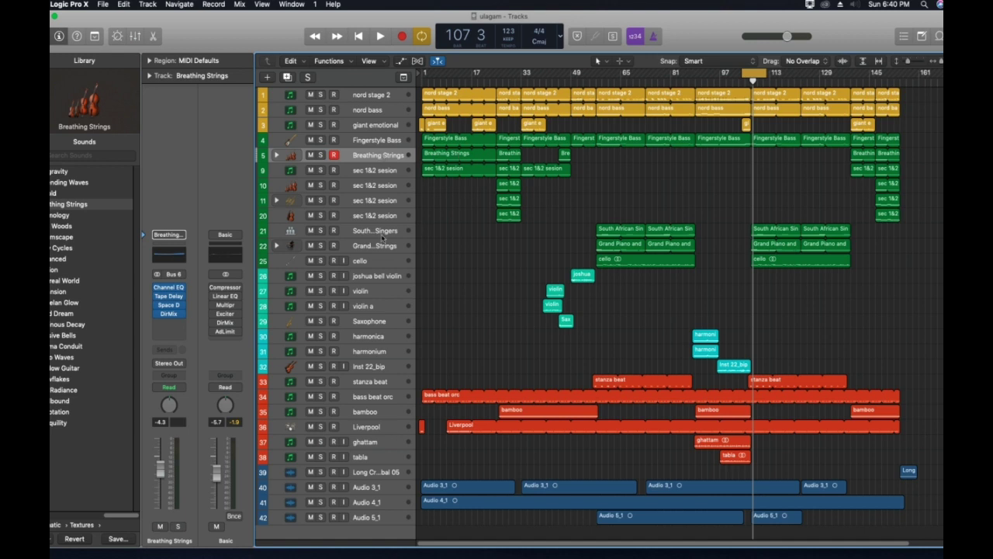
Move the cycle range to bars 25–33, play it, and set the Mississippi Joint brass track's volume to -3.2 dB
drag(754, 72, 497, 81)
key(space)
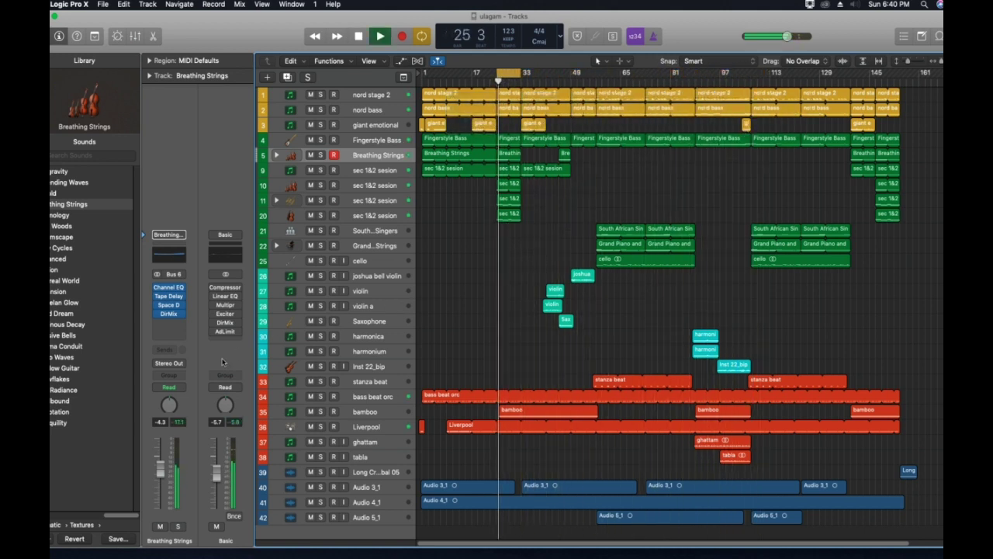
click(375, 202)
drag(161, 484, 160, 470)
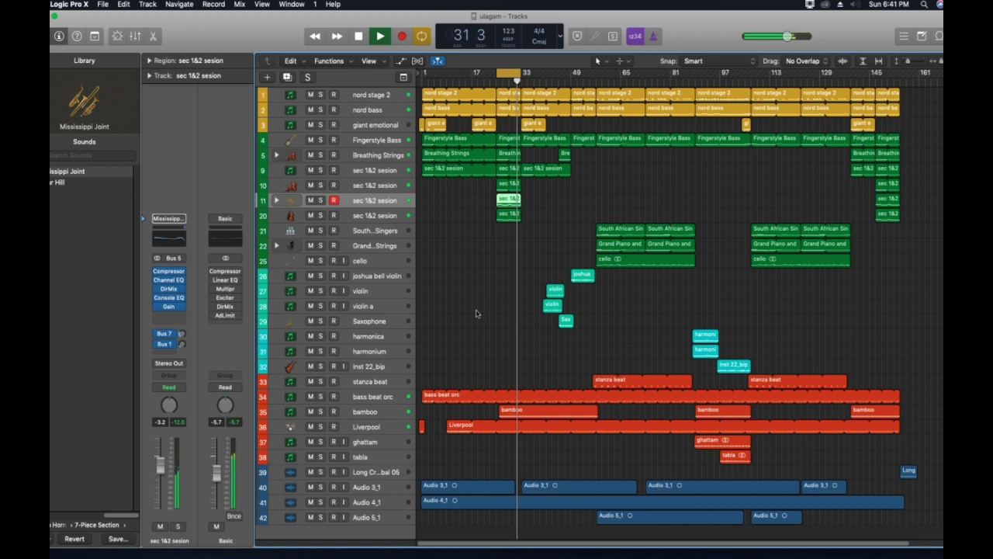
key(space)
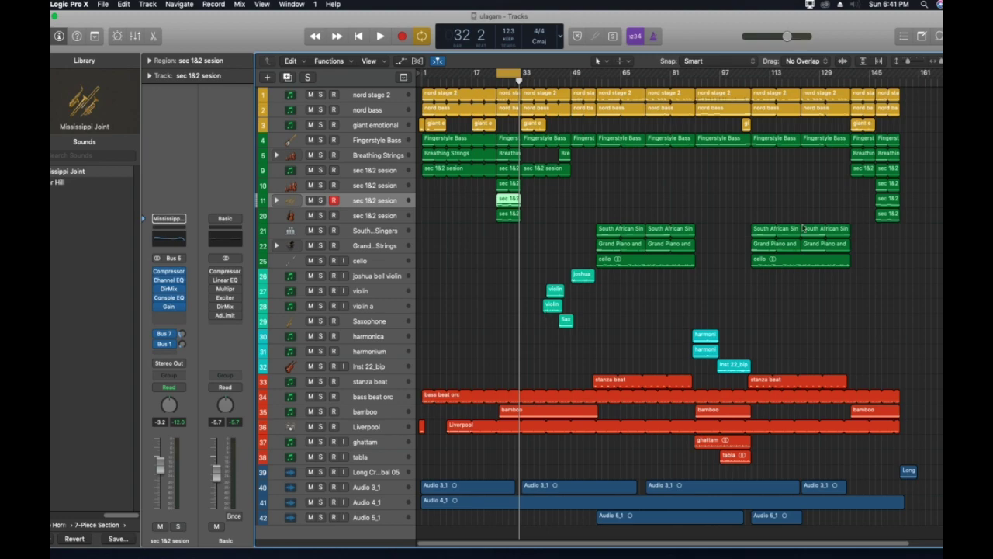
Widen the cycle range from about bar 23.5 to just past bar 33, enlarge the track heights, and play it
mouse_move(941, 1)
click(919, 107)
drag(941, 62, 950, 63)
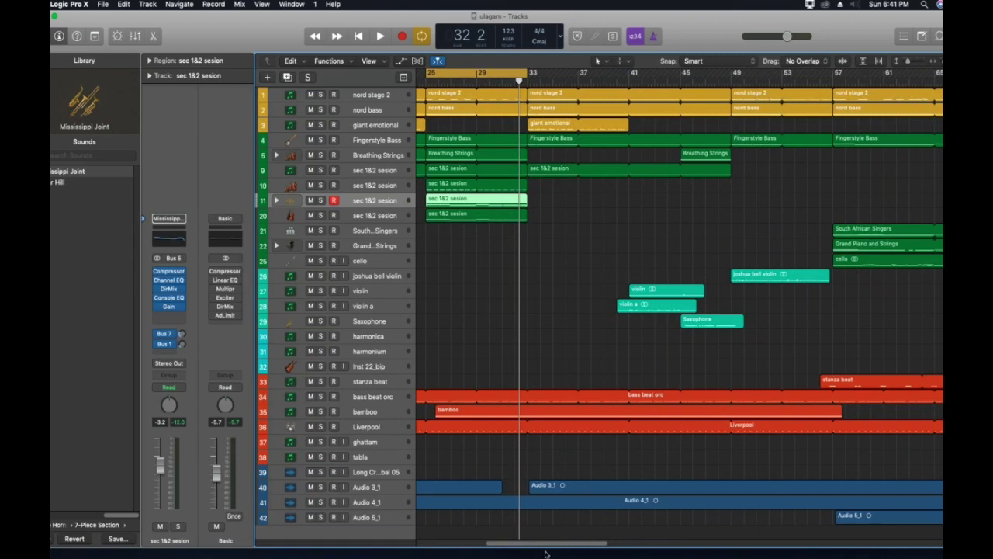
drag(555, 545, 543, 543)
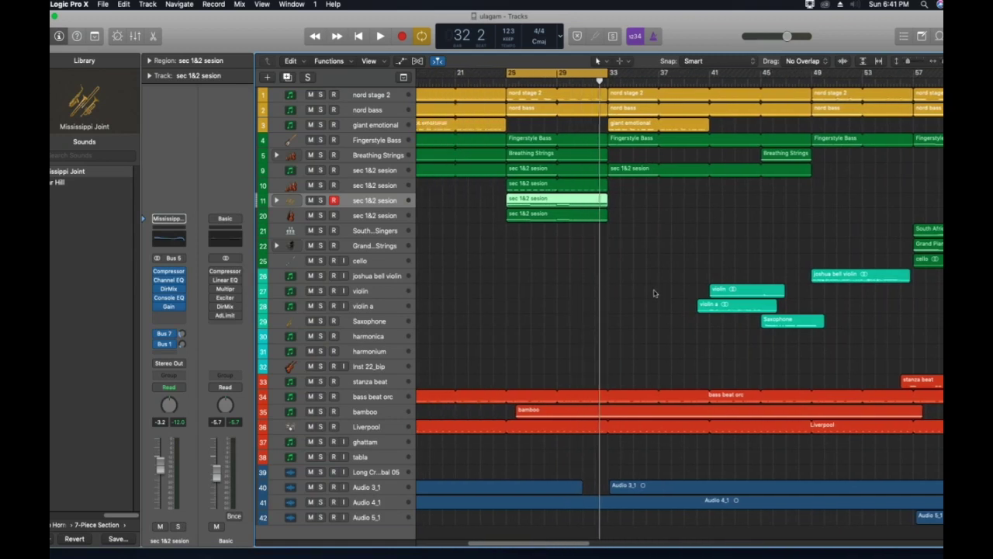
drag(506, 75, 487, 75)
drag(607, 74, 607, 74)
drag(908, 61, 909, 61)
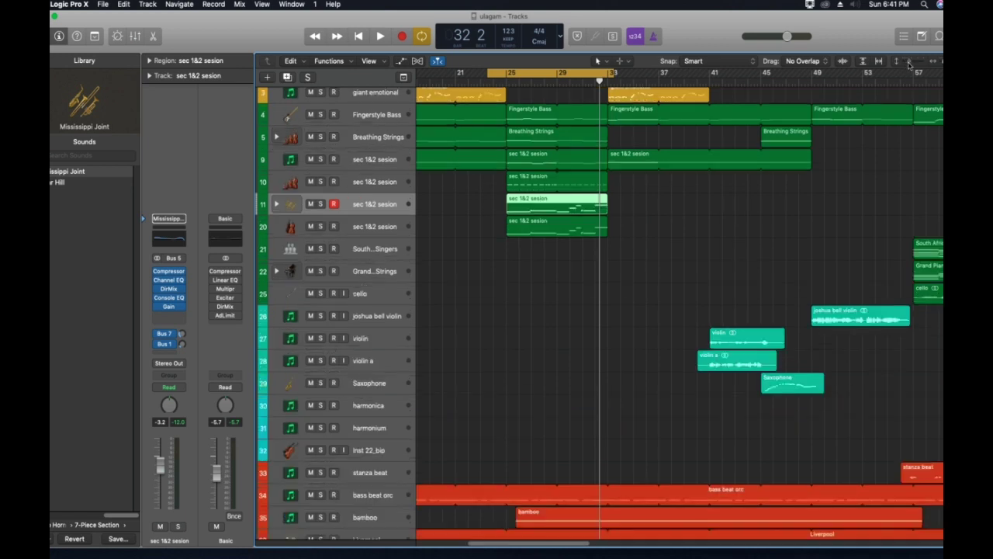
scroll(715, 244, up, 3)
key(space)
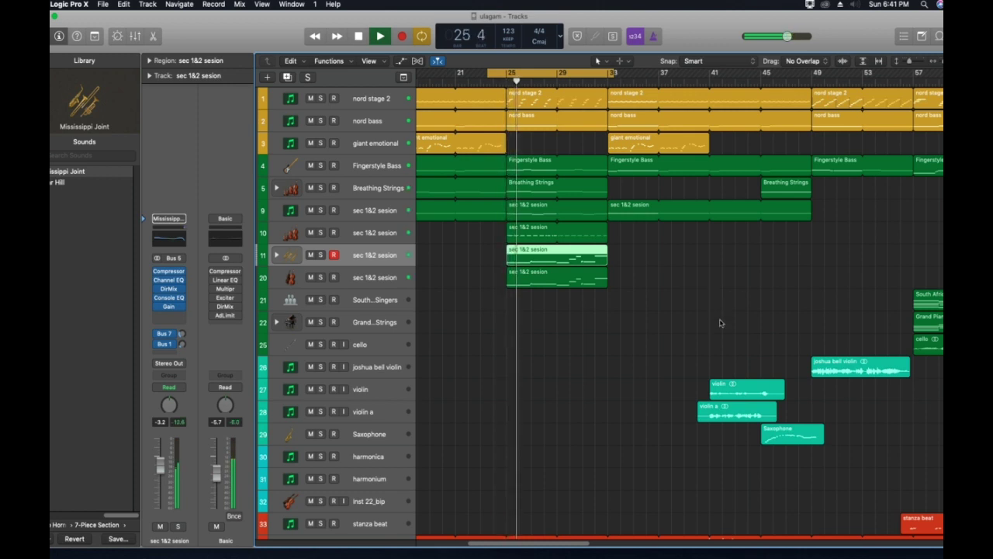
Solo sec 1&2 sesion tracks 10, 11 and 20 during playback, clear all solos, and stop after listening to the full mix
scroll(720, 314, down, 1)
scroll(719, 313, down, 1)
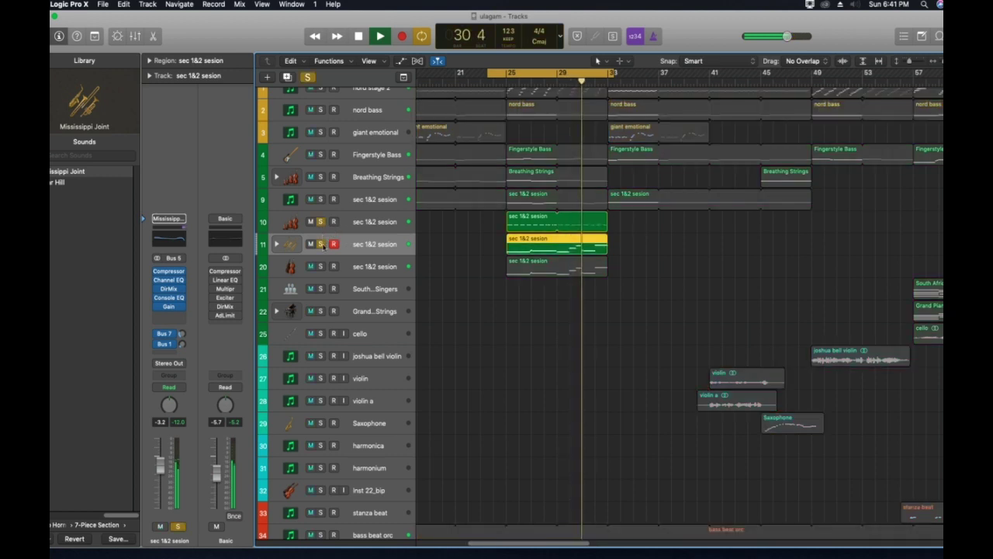
drag(321, 222, 321, 264)
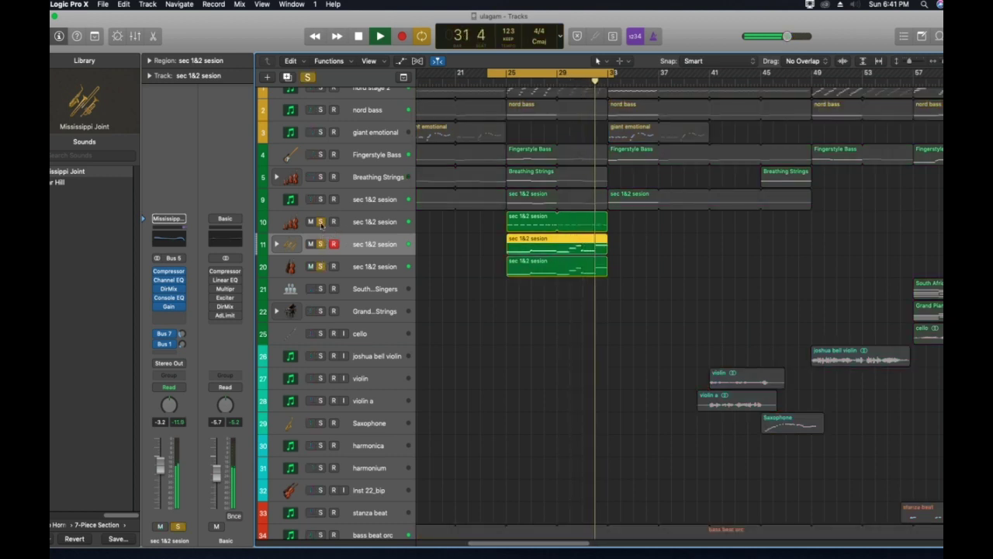
click(308, 78)
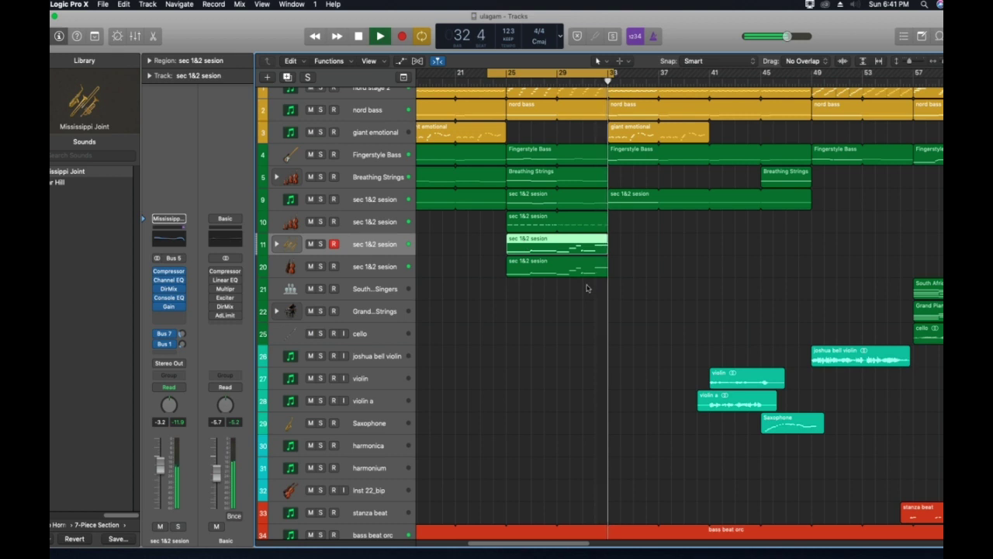
key(space)
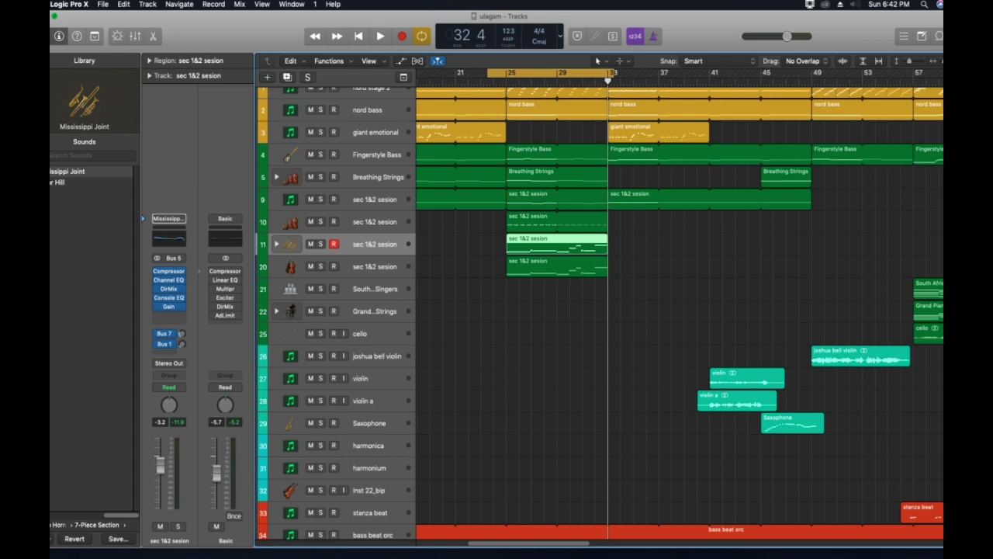
Minimize the ulagam project window to show the desktop and restore it
click(45, 17)
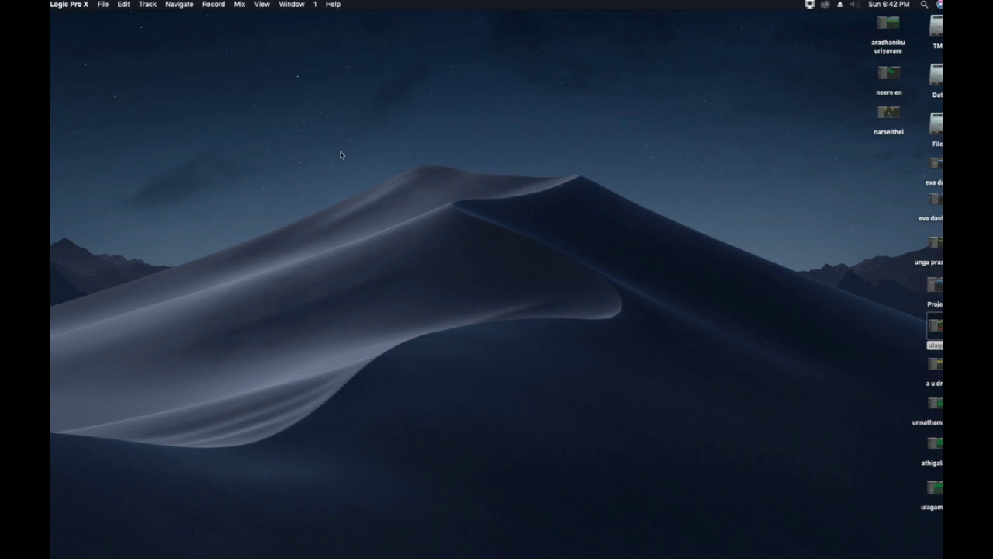
mouse_move(464, 557)
mouse_move(578, 556)
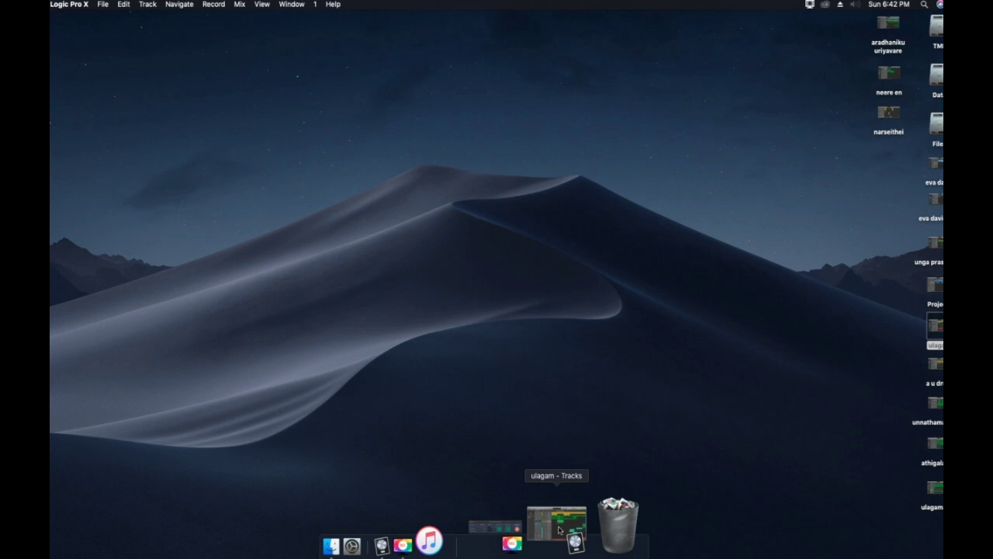
click(559, 530)
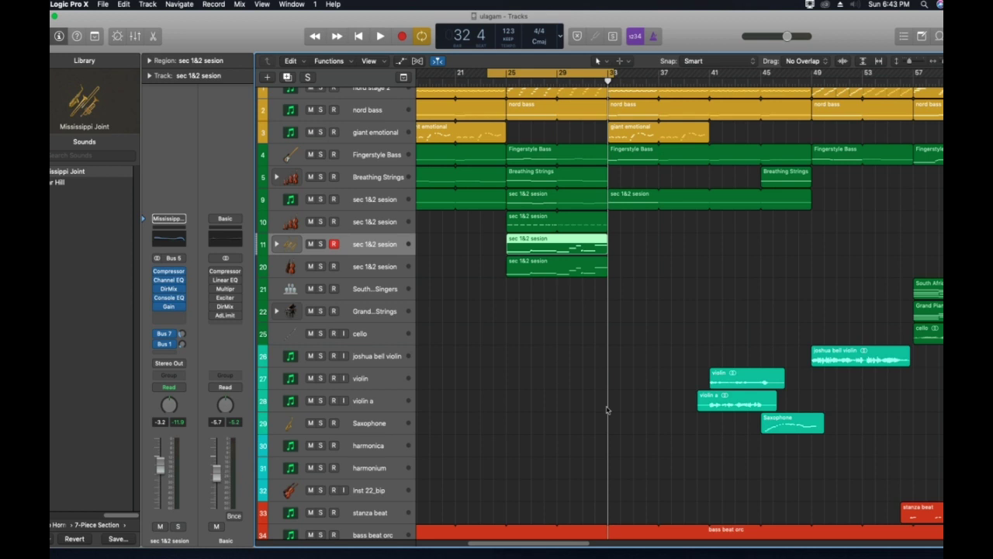
scroll(672, 333, up, 1)
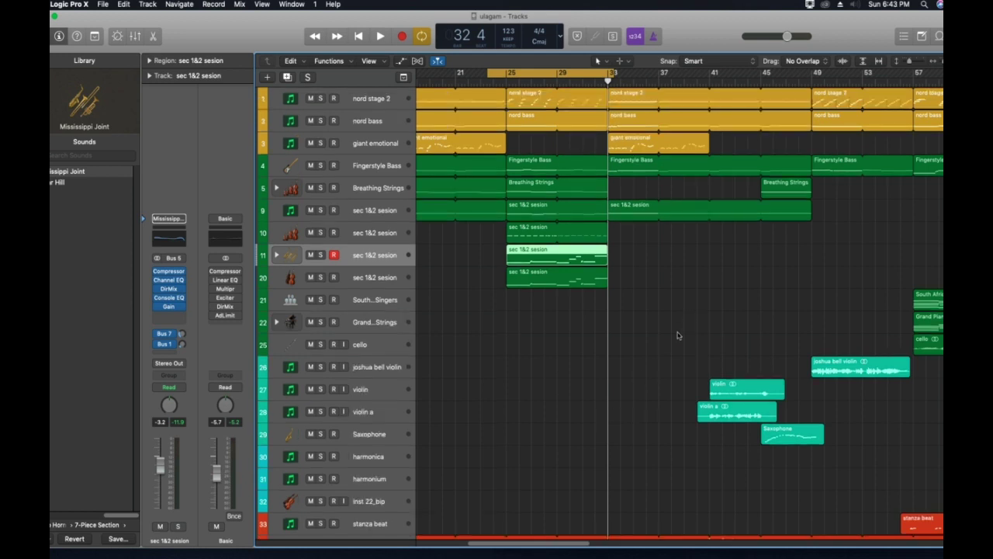